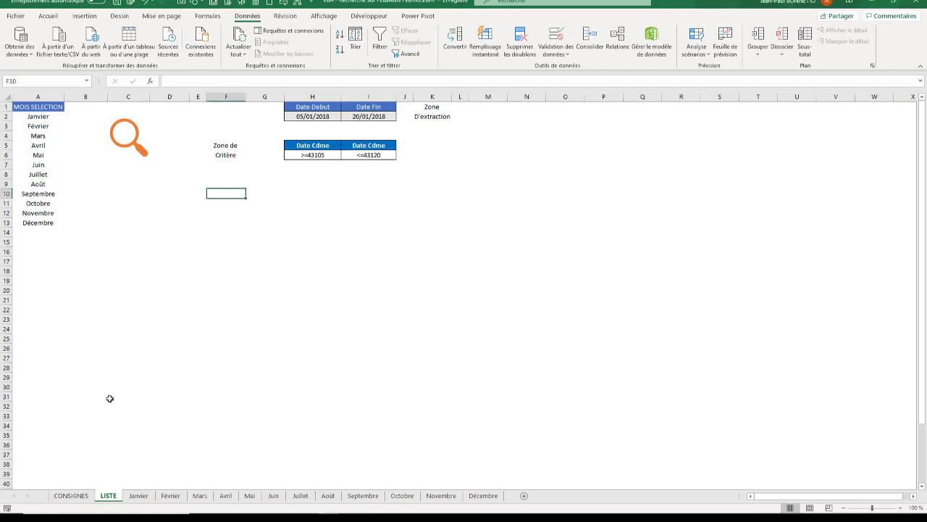
Step: From the CONSIGNES sheet, open the VBA editor and show modCodeRecherche's FiltreAvance AdvancedFilter line
{"action": "left_click", "coordinate": [71, 495]}
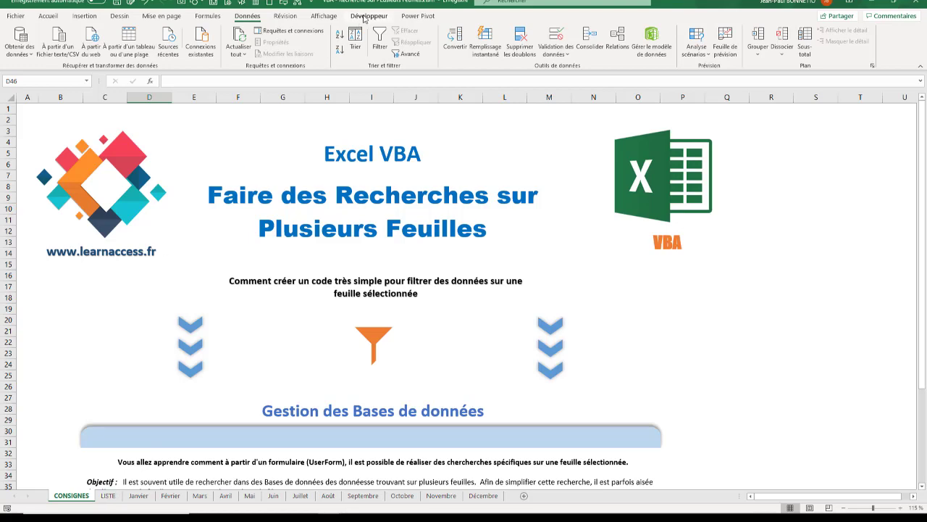
{"action": "left_click", "coordinate": [369, 15]}
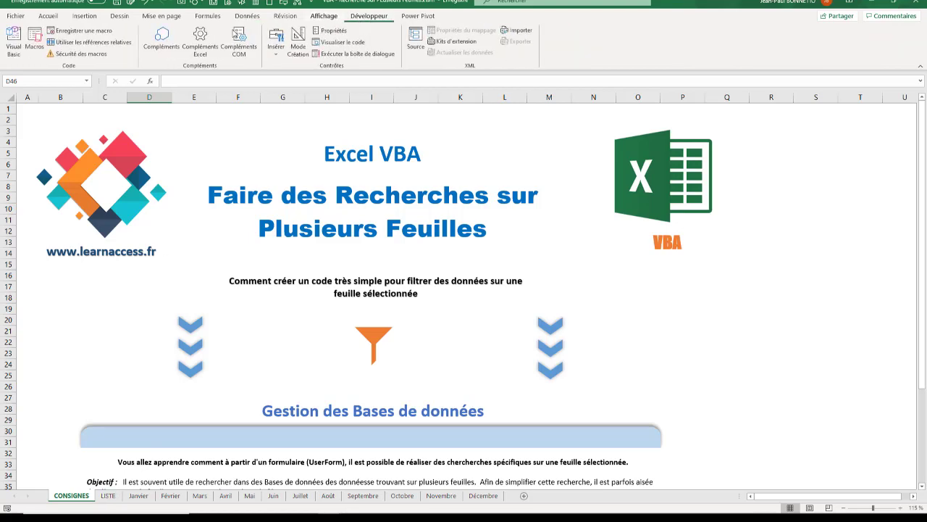
{"action": "left_click", "coordinate": [12, 39]}
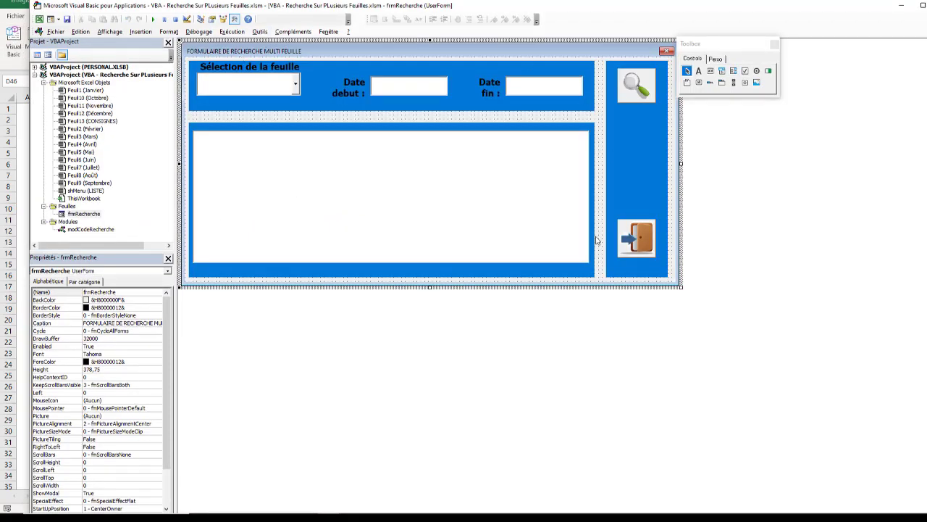
{"action": "double_click", "coordinate": [641, 88]}
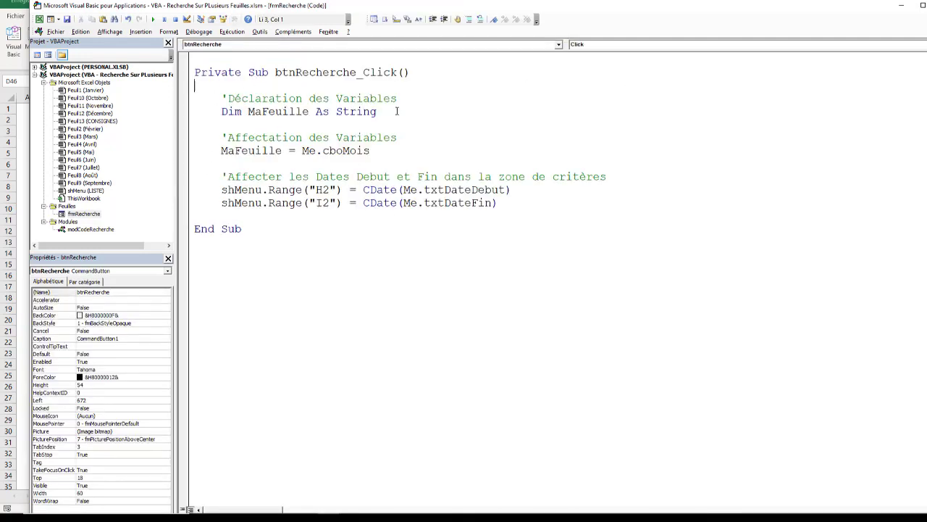
{"action": "double_click", "coordinate": [91, 228]}
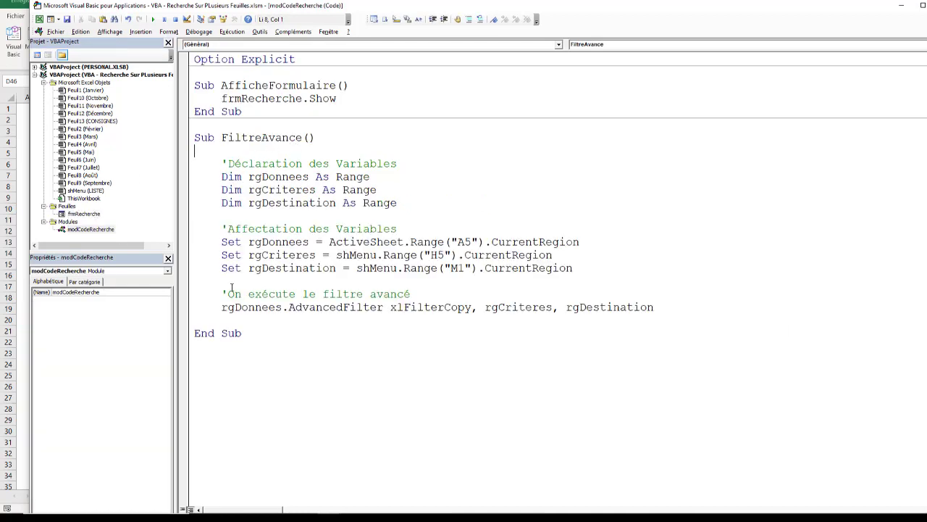
{"action": "left_click", "coordinate": [673, 308]}
Step: On the LISTE sheet, open the search form and select the Avril sheet
{"action": "left_click", "coordinate": [20, 123]}
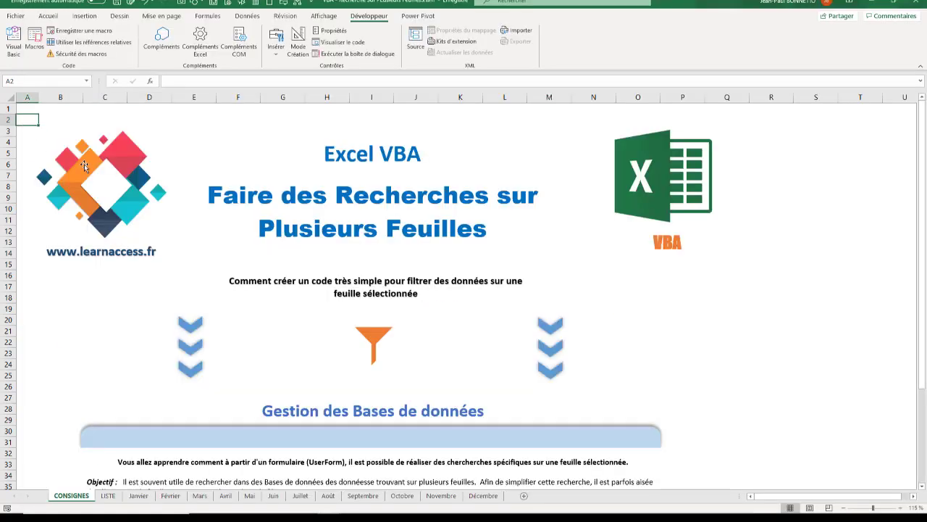
{"action": "left_click", "coordinate": [109, 495]}
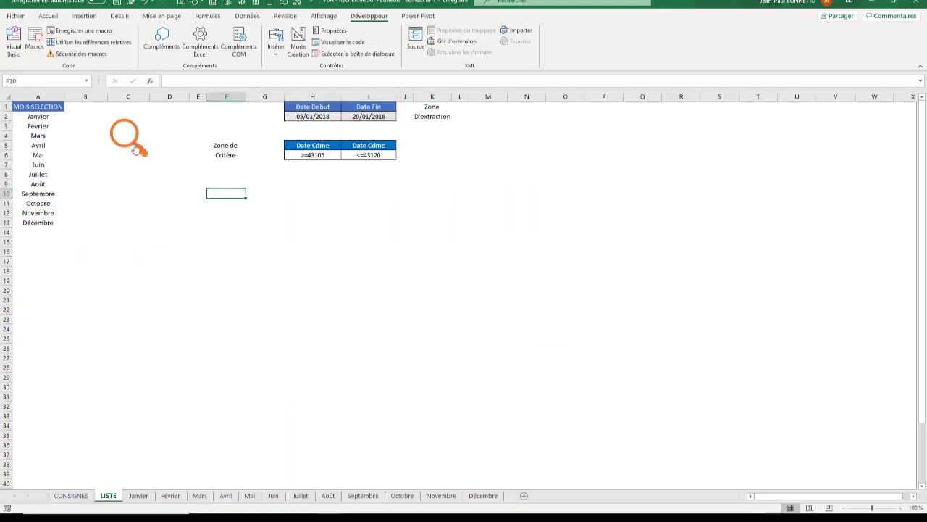
{"action": "left_click", "coordinate": [131, 142]}
{"action": "left_click", "coordinate": [329, 172]}
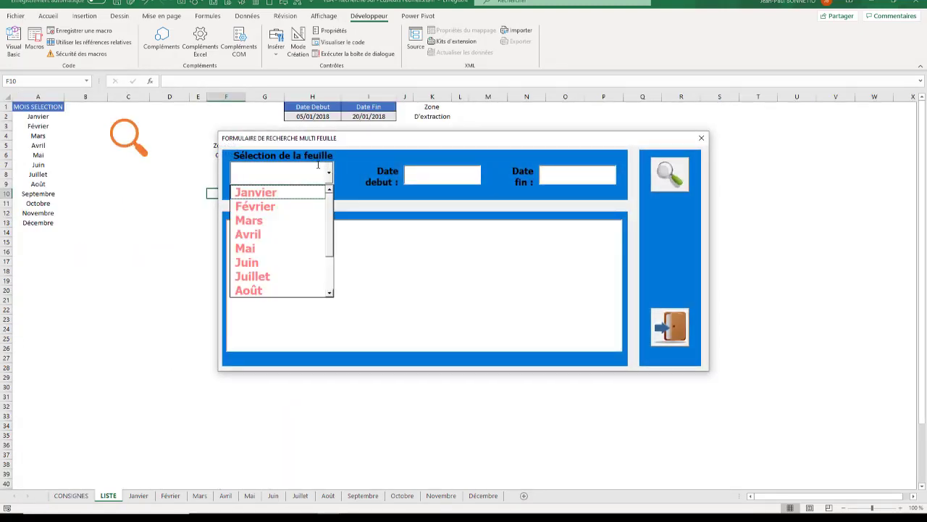
{"action": "left_click", "coordinate": [247, 235]}
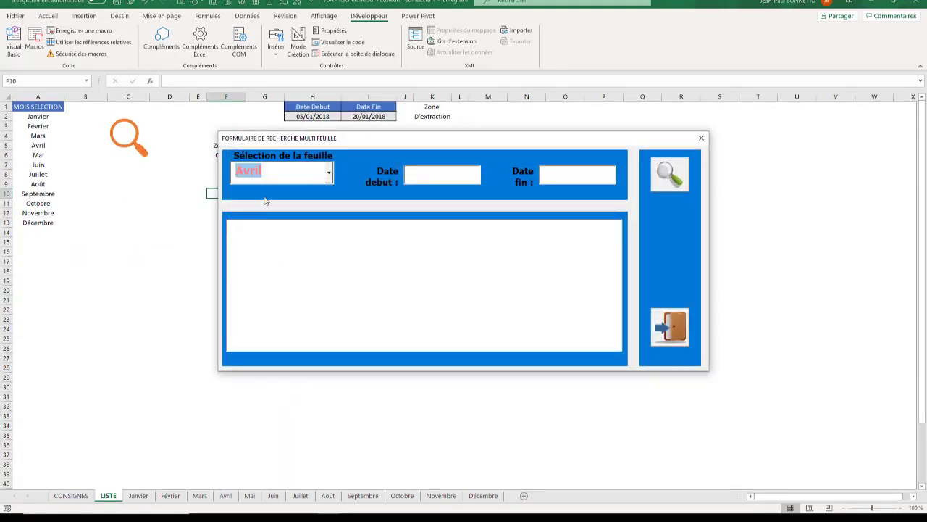
{"action": "left_click_drag", "start_coordinate": [388, 142], "coordinate": [348, 243]}
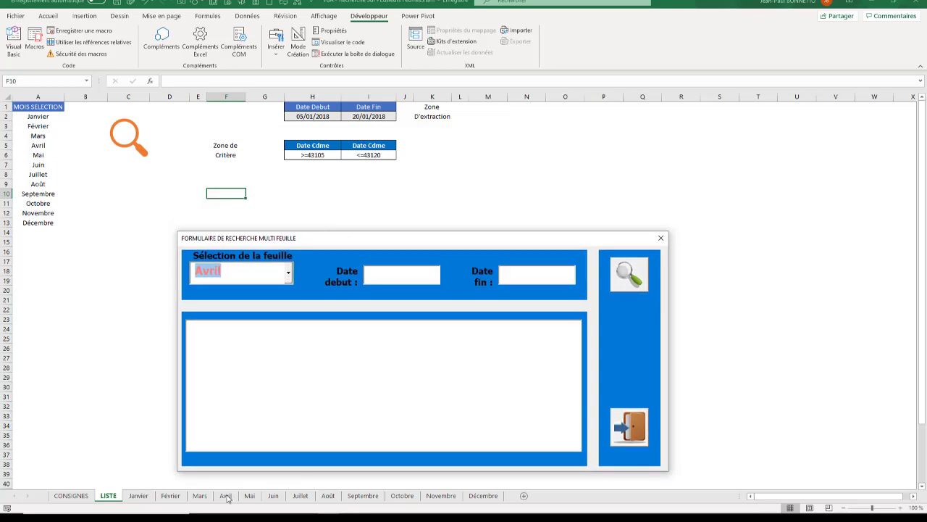
Step: Search Avril from 10/4/2018 to 20/4/2018, then close the form
{"action": "left_click", "coordinate": [388, 280]}
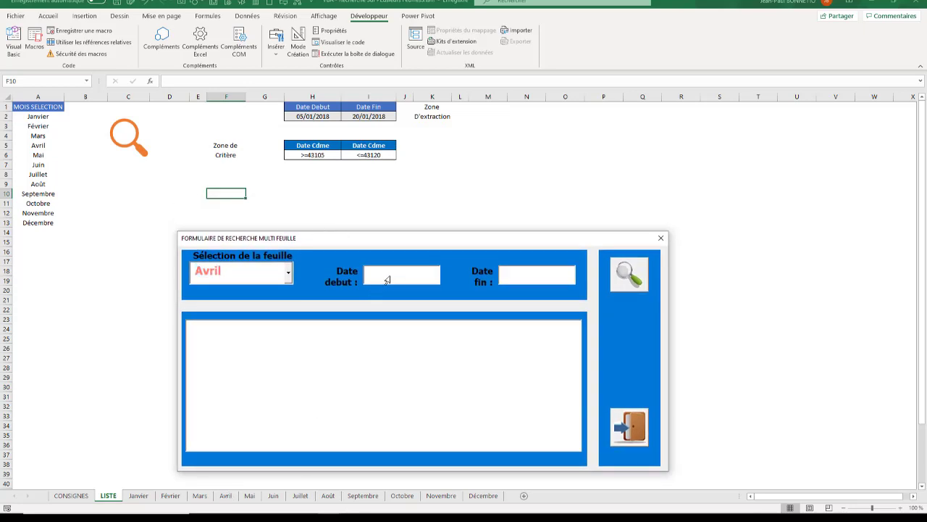
{"action": "type", "text": "10/"}
{"action": "type", "text": "1"}
{"action": "key", "text": "BackSpace"}
{"action": "type", "text": "4/2"}
{"action": "type", "text": "018"}
{"action": "type", "text": "20/4/201"}
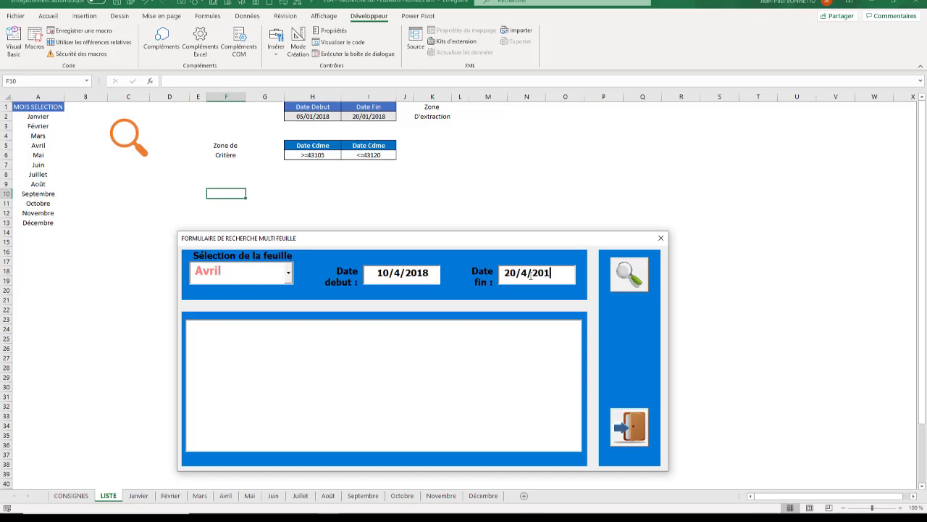
{"action": "type", "text": "8"}
{"action": "left_click", "coordinate": [634, 276]}
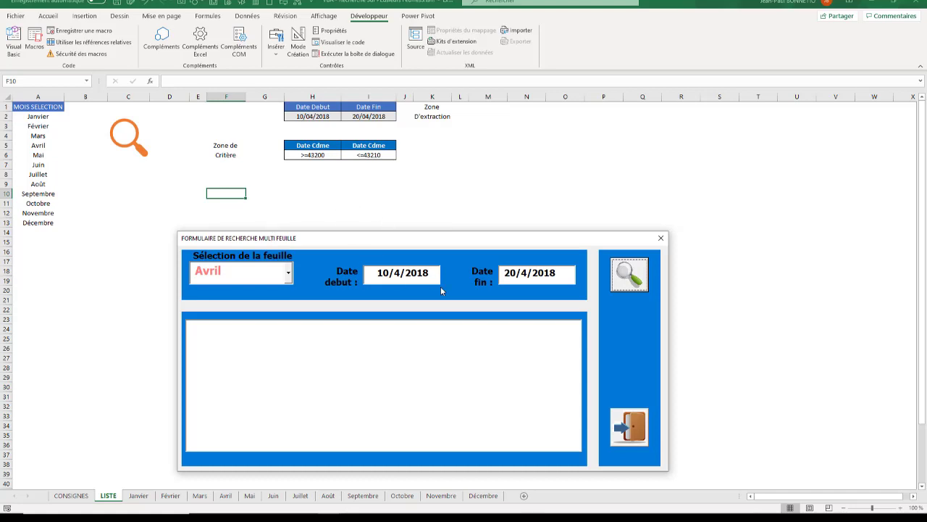
{"action": "left_click", "coordinate": [313, 362]}
{"action": "left_click", "coordinate": [661, 238]}
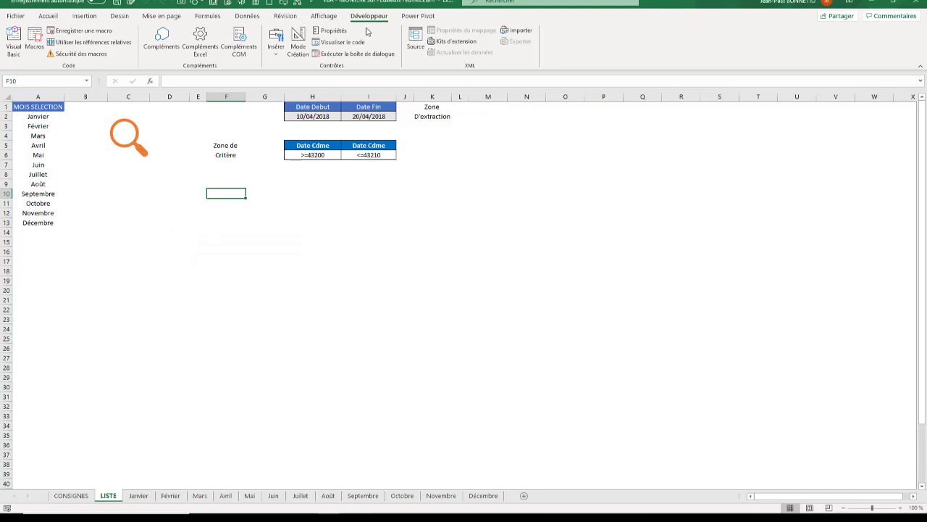
Step: Create the exit button's btnQuitter_Click procedure and move it below btnRecherche_Click
{"action": "left_click", "coordinate": [13, 43]}
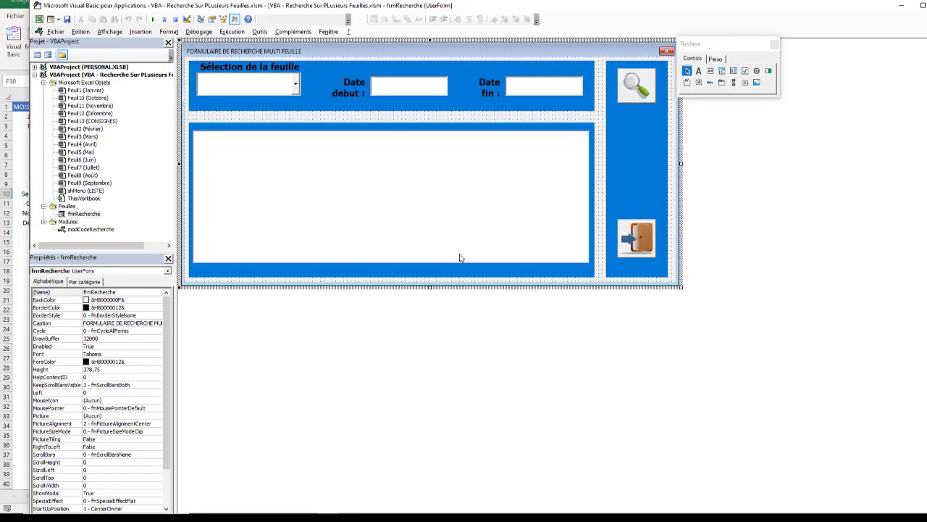
{"action": "double_click", "coordinate": [636, 239]}
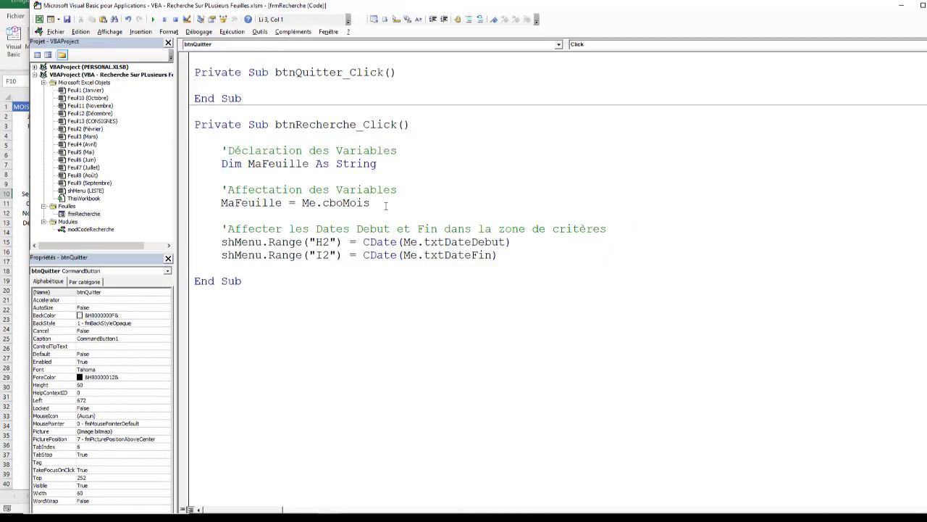
{"action": "left_click_drag", "start_coordinate": [250, 102], "coordinate": [194, 73]}
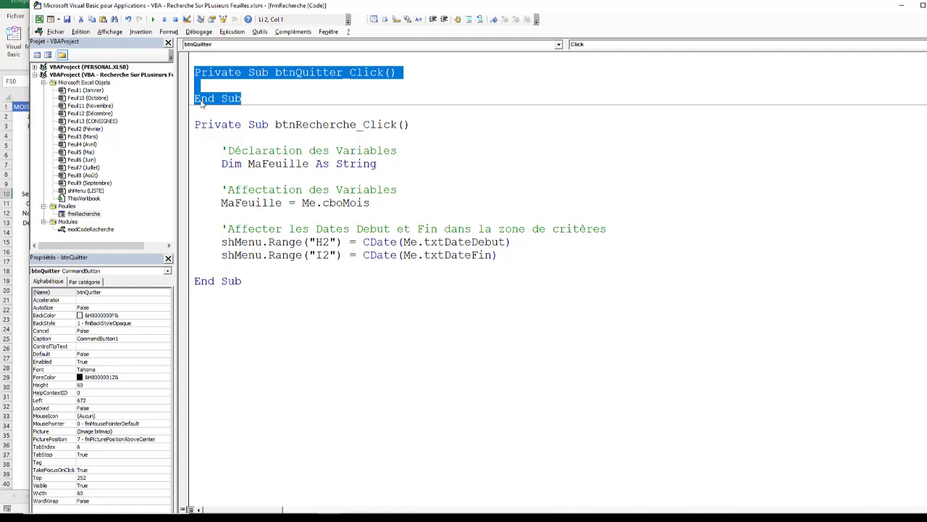
{"action": "left_click_drag", "start_coordinate": [210, 316], "coordinate": [221, 368]}
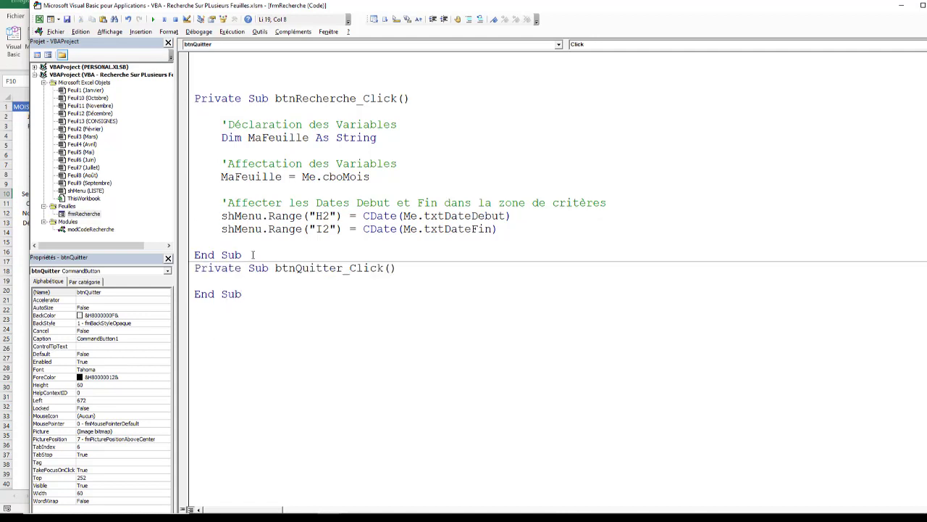
{"action": "left_click", "coordinate": [255, 255]}
{"action": "key", "text": "Return"}
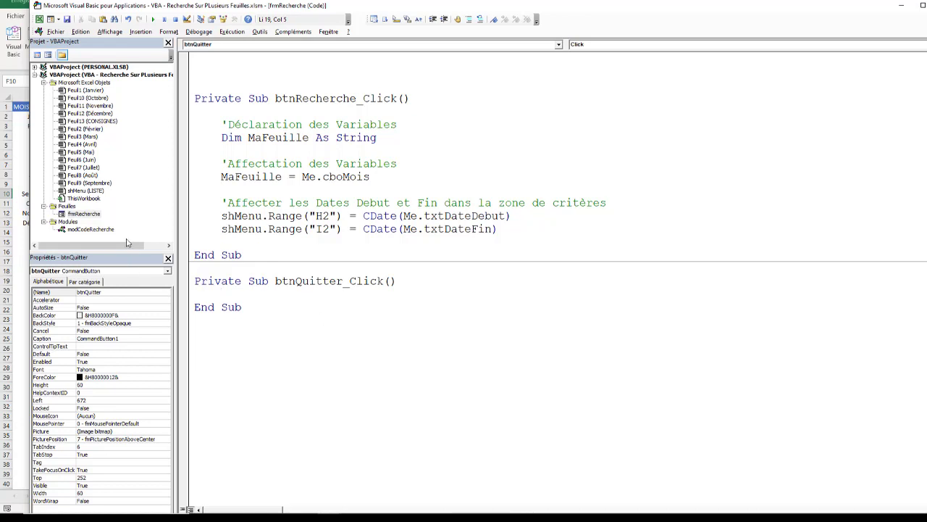
Step: Put Unload Me in btnQuitter_Click and test that the exit button closes the form
{"action": "double_click", "coordinate": [84, 213]}
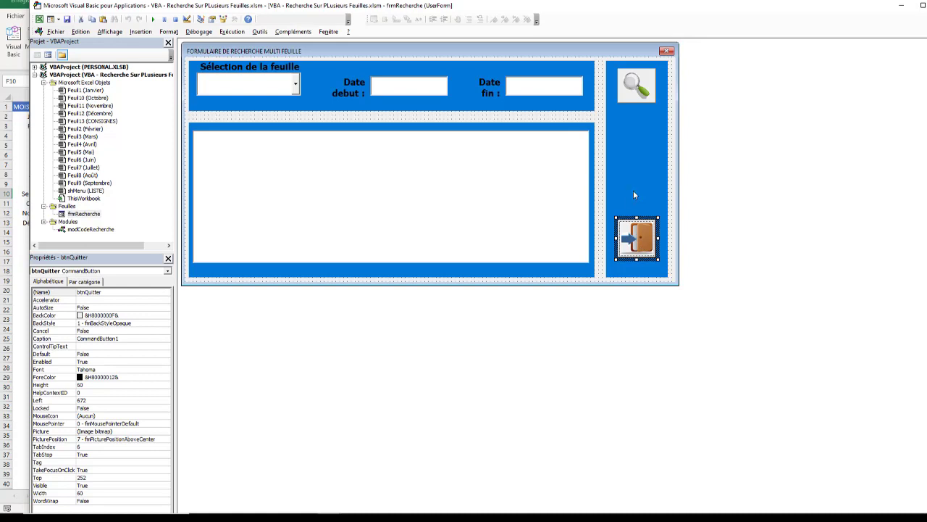
{"action": "double_click", "coordinate": [633, 233]}
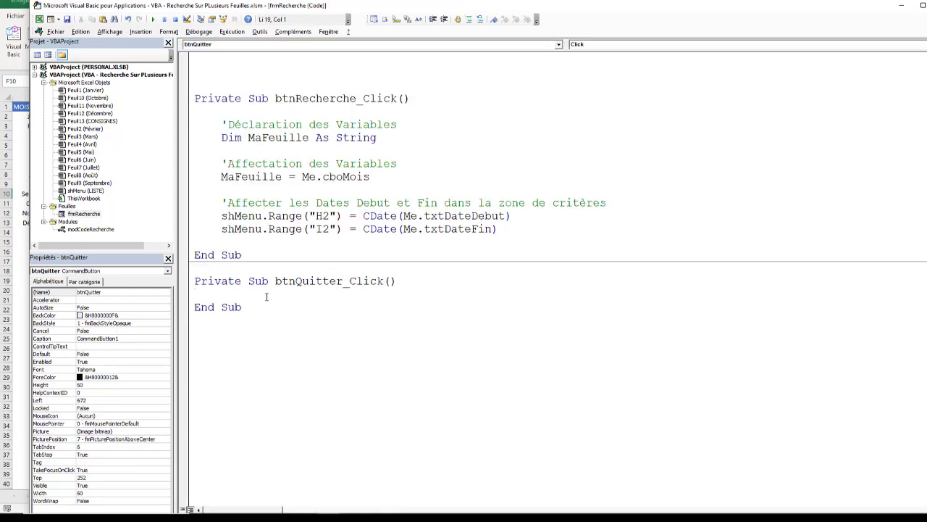
{"action": "type", "text": "U"}
{"action": "type", "text": "nloa"}
{"action": "type", "text": "d me"}
{"action": "key", "text": "Up"}
{"action": "left_click", "coordinate": [153, 19]}
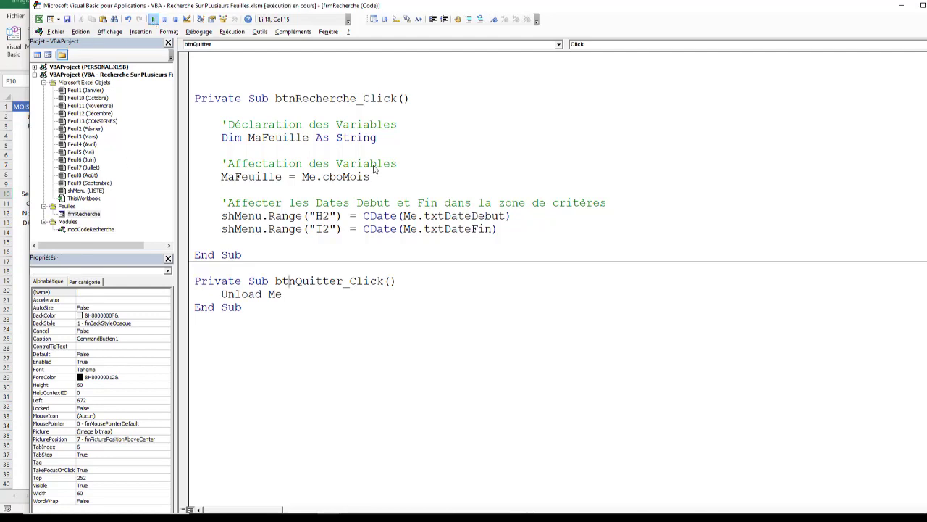
{"action": "left_click", "coordinate": [670, 328]}
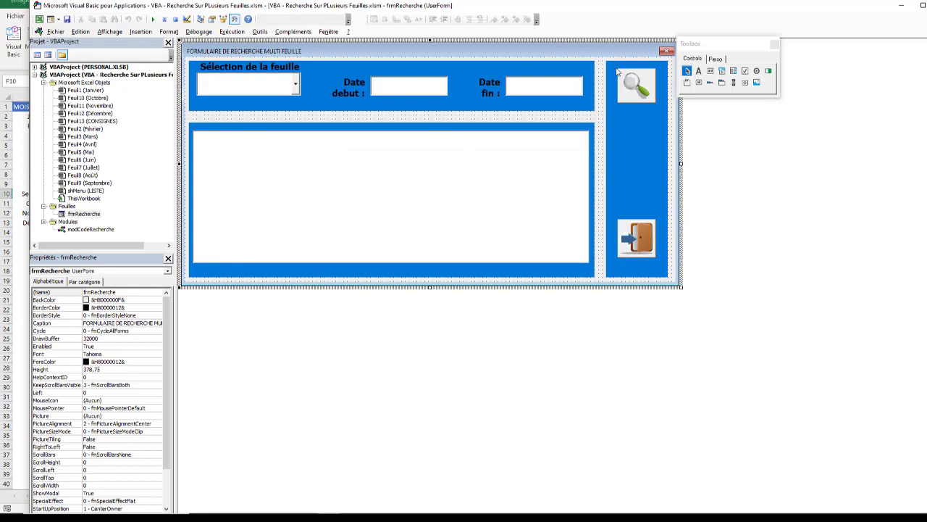
{"action": "double_click", "coordinate": [641, 84]}
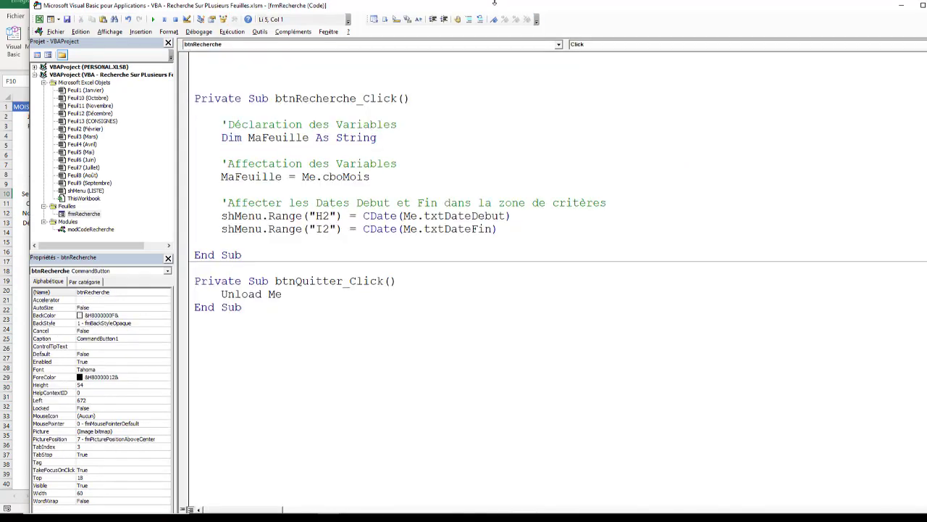
Step: Add Option Explicit at the top of the form's code
{"action": "mouse_move", "coordinate": [526, 11]}
{"action": "left_mouse_down"}
{"action": "mouse_move", "coordinate": [527, 181]}
{"action": "mouse_move", "coordinate": [531, 63]}
{"action": "left_mouse_up"}
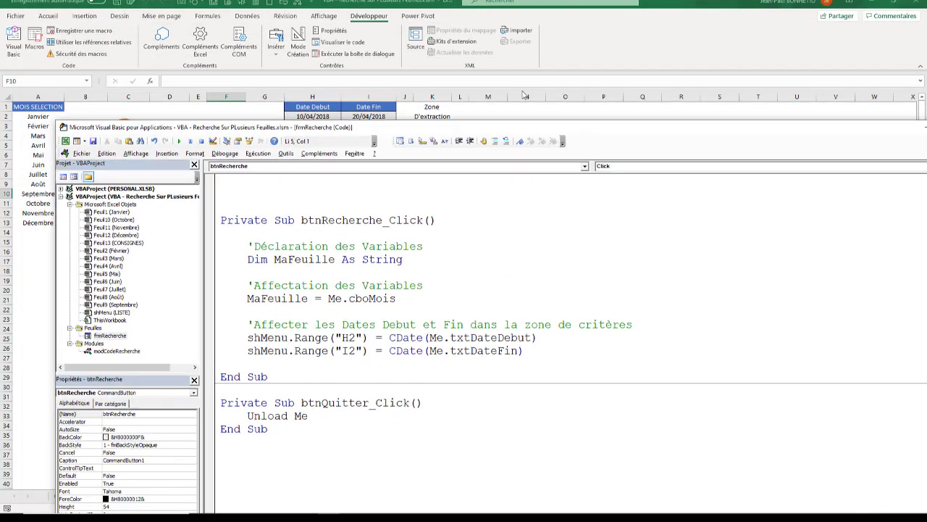
{"action": "left_click", "coordinate": [286, 130]}
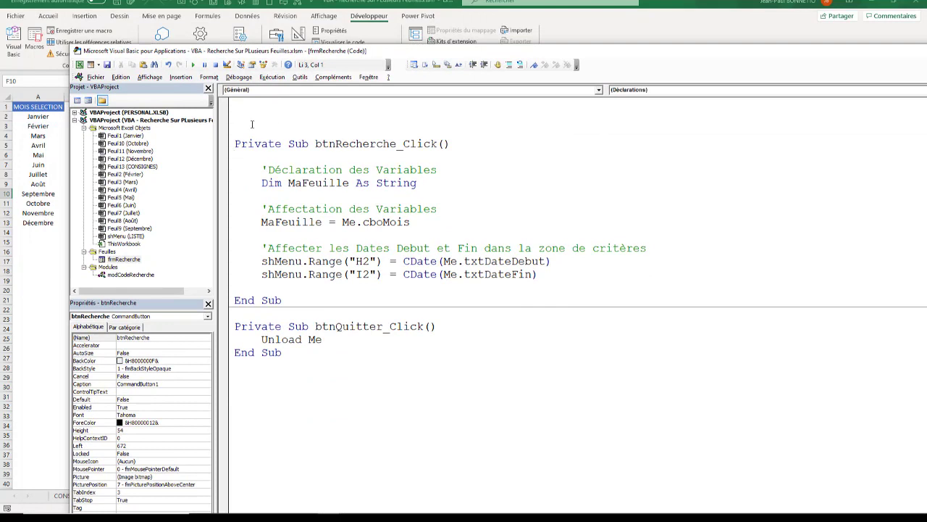
{"action": "key", "text": "BackSpace"}
{"action": "key", "text": "BackSpace"}
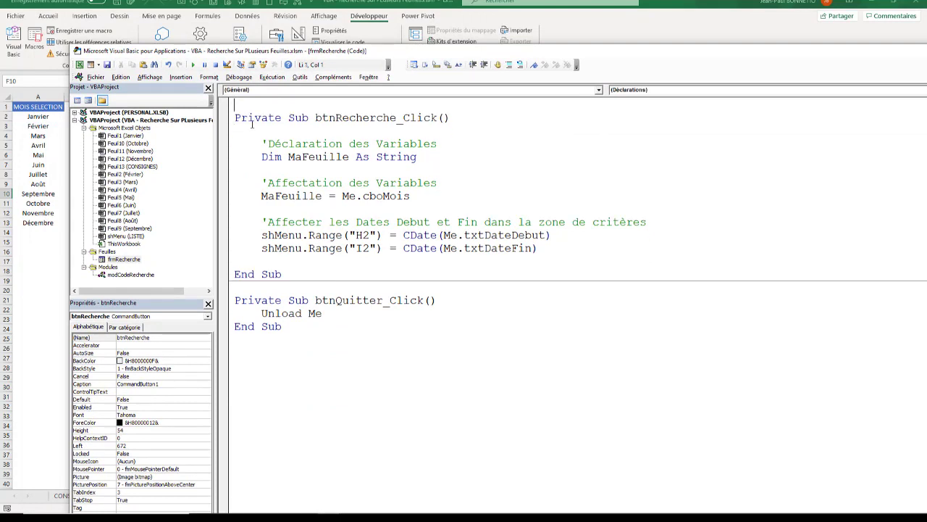
{"action": "type", "text": "Option "}
{"action": "type", "text": "Exp"}
{"action": "type", "text": "licit"}
{"action": "key", "text": "Return"}
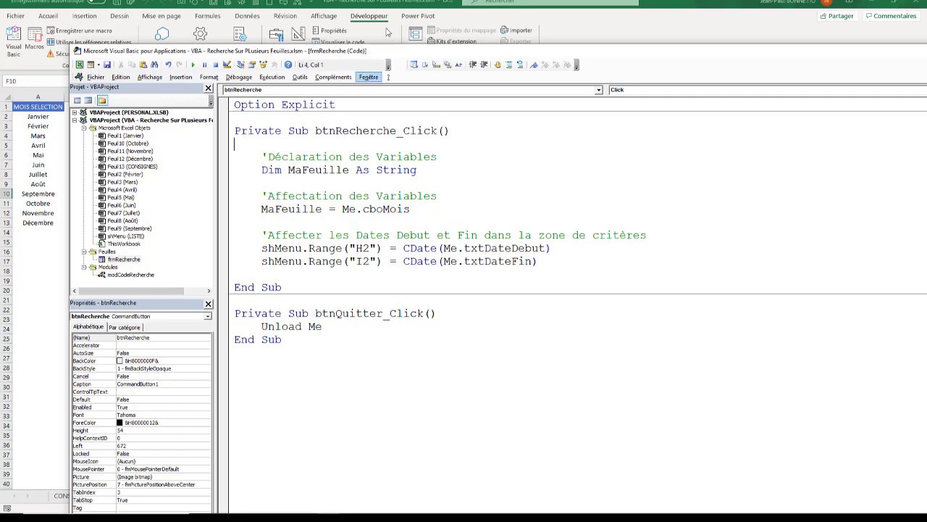
Step: Check the end date in I2 and criterion formula in I6 on LISTE, then return to the editor
{"action": "mouse_move", "coordinate": [401, 56]}
{"action": "left_mouse_down"}
{"action": "mouse_move", "coordinate": [417, 186]}
{"action": "mouse_move", "coordinate": [407, 174]}
{"action": "left_mouse_up"}
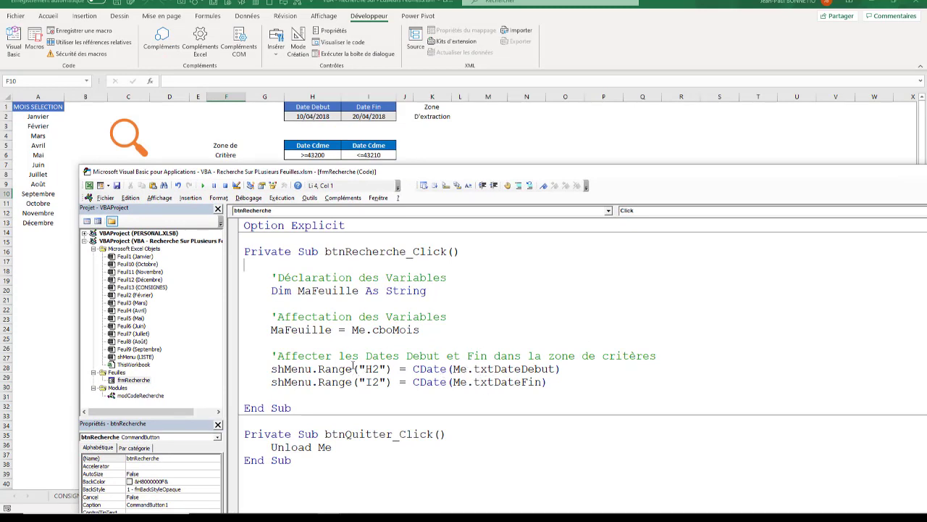
{"action": "left_click", "coordinate": [316, 118]}
{"action": "left_click", "coordinate": [367, 118]}
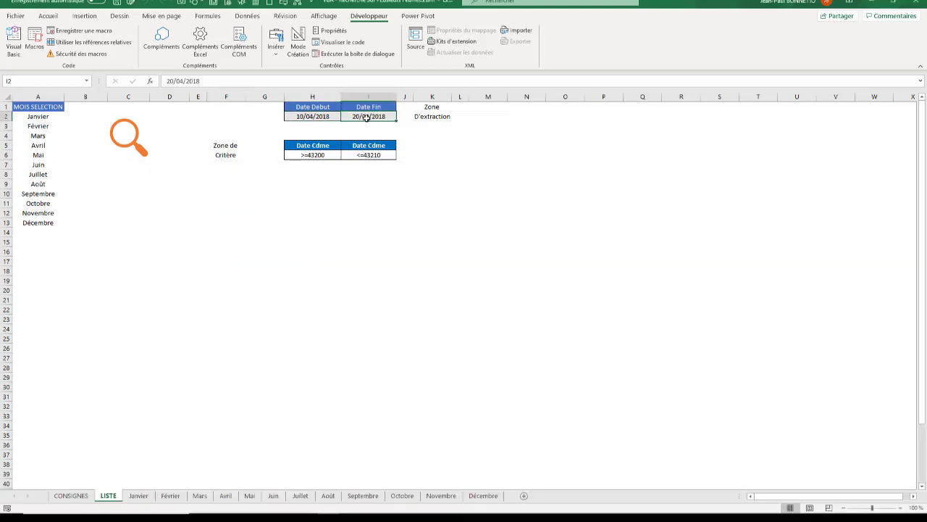
{"action": "left_click", "coordinate": [368, 155]}
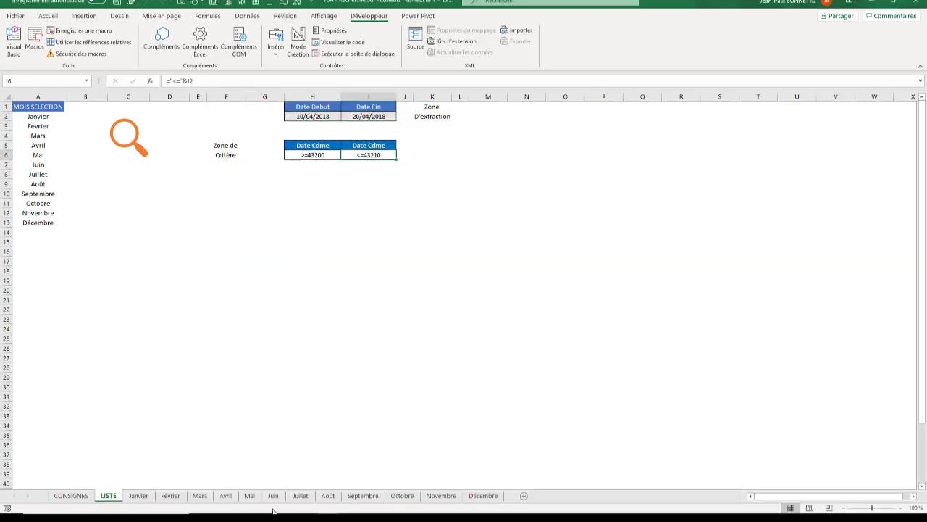
{"action": "mouse_move", "coordinate": [331, 505]}
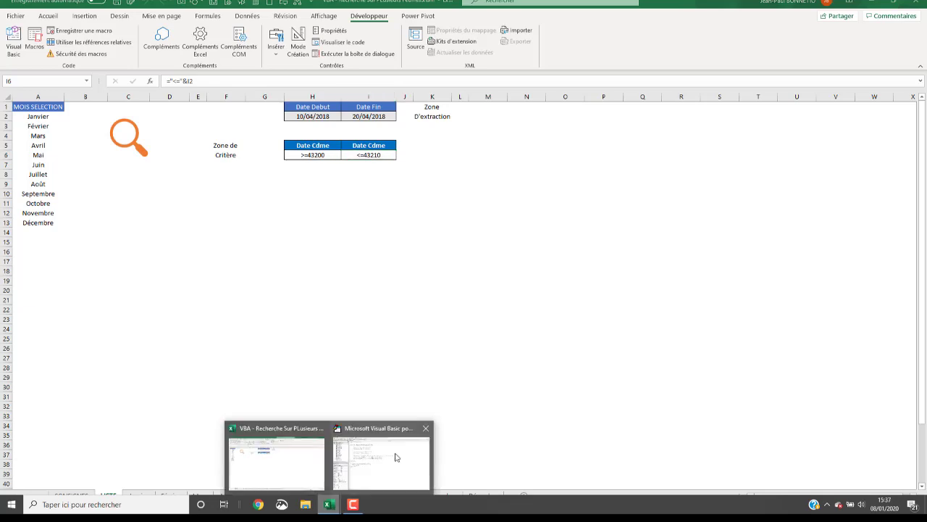
{"action": "left_click", "coordinate": [386, 464]}
{"action": "left_click_drag", "start_coordinate": [460, 165], "coordinate": [449, 180]}
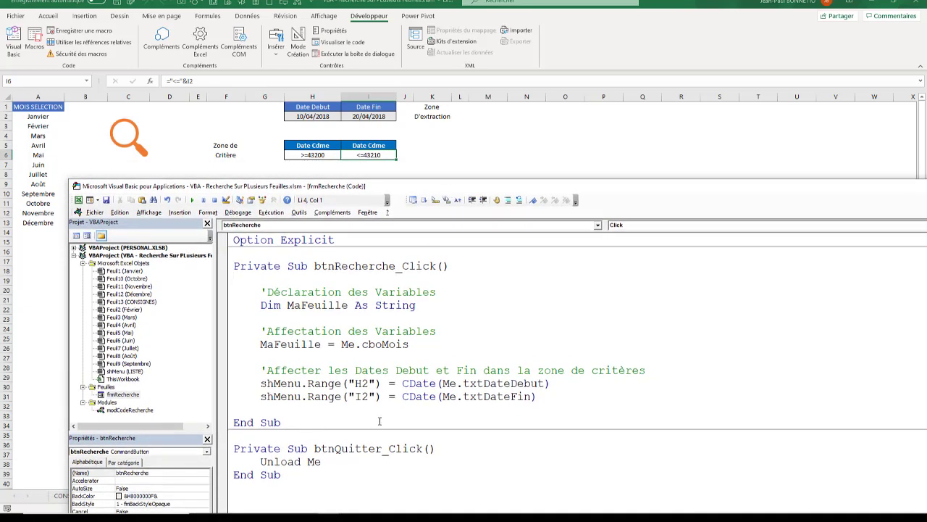
Step: Test-run the search form empty, locate the type-mismatch error 13, and reset execution
{"action": "left_click", "coordinate": [191, 200]}
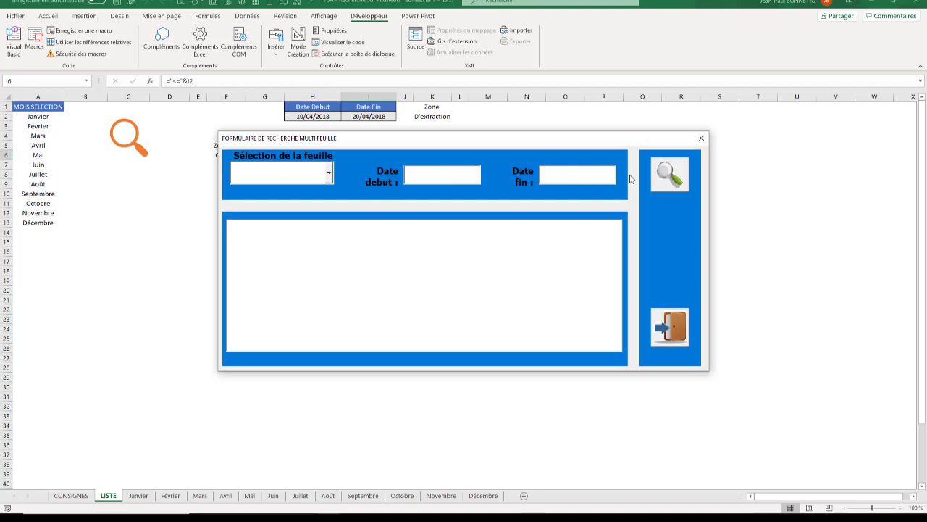
{"action": "left_click", "coordinate": [670, 176]}
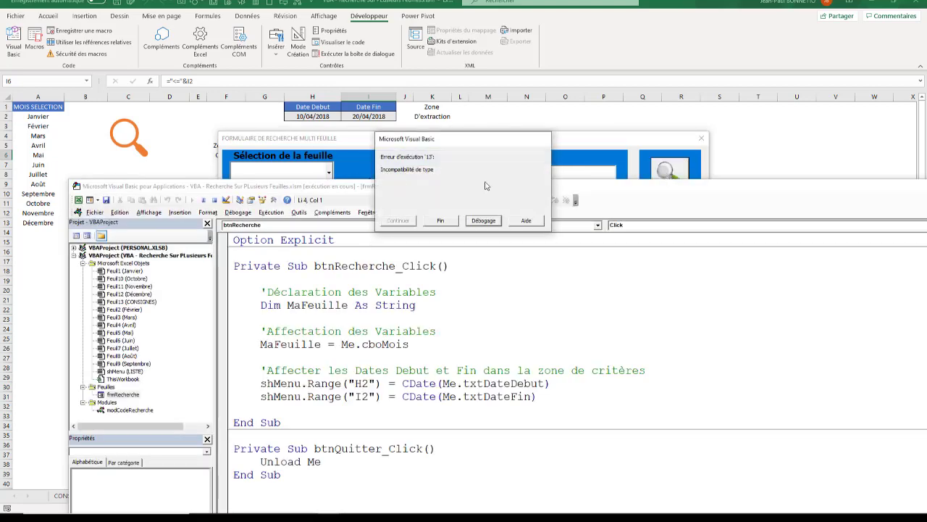
{"action": "left_click", "coordinate": [483, 220]}
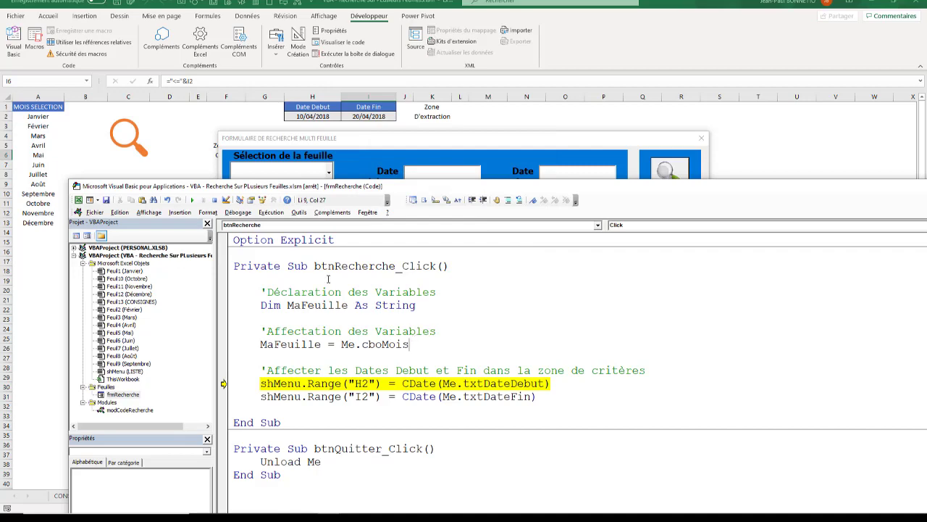
{"action": "left_click", "coordinate": [215, 199]}
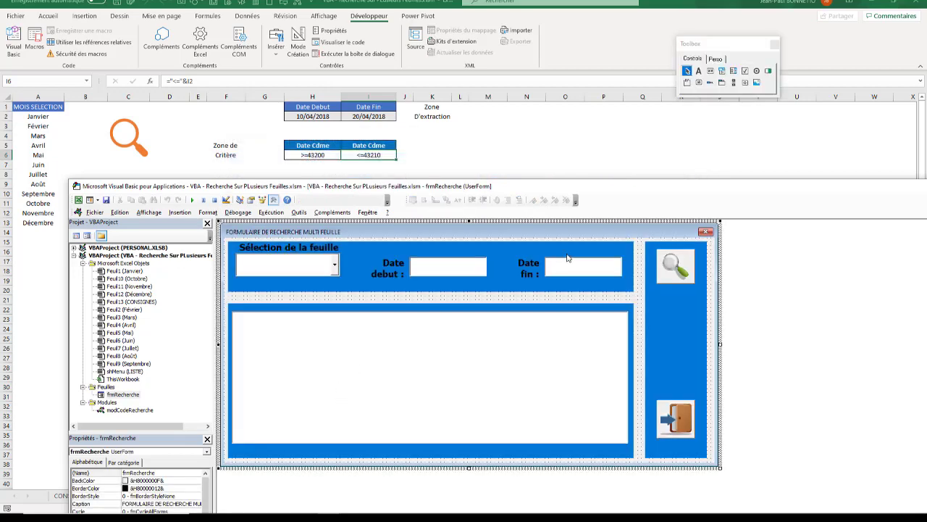
Step: Add blank lines in btnRecherche_Click after the MaFeuille assignment
{"action": "double_click", "coordinate": [674, 266]}
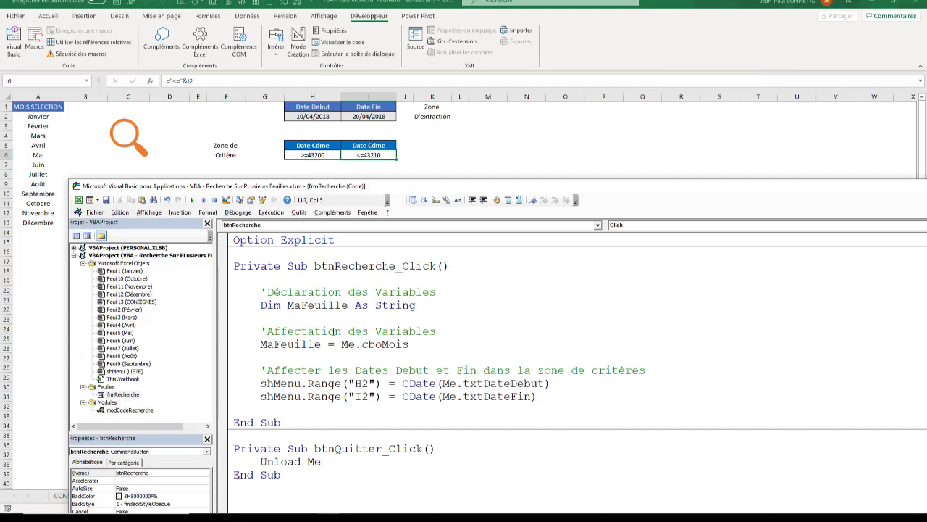
{"action": "left_click", "coordinate": [338, 360]}
{"action": "key", "text": "Return"}
{"action": "key", "text": "Return"}
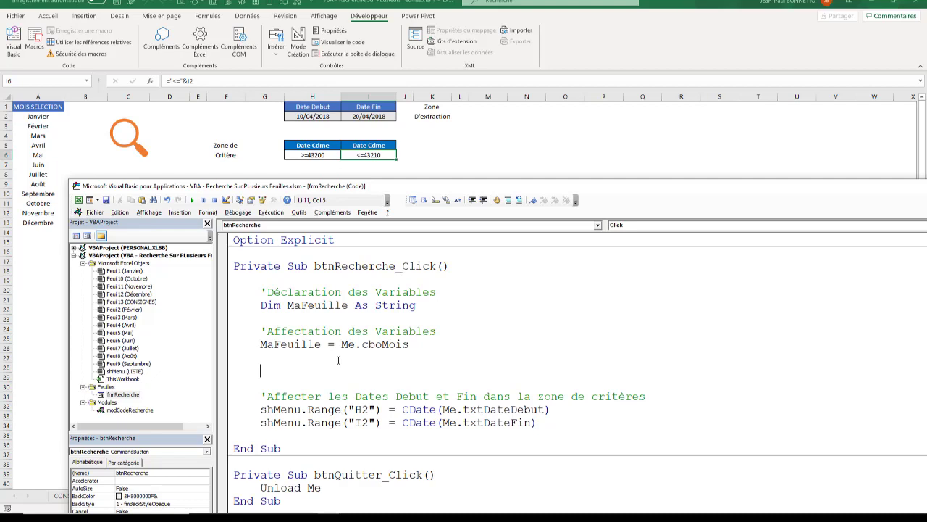
Step: Under the Dim line, add the comment 'On teste que le mois, et les deux dates soient saisis'
{"action": "left_click", "coordinate": [261, 344]}
{"action": "left_click", "coordinate": [290, 319]}
{"action": "key", "text": "Return"}
{"action": "key", "text": "Return"}
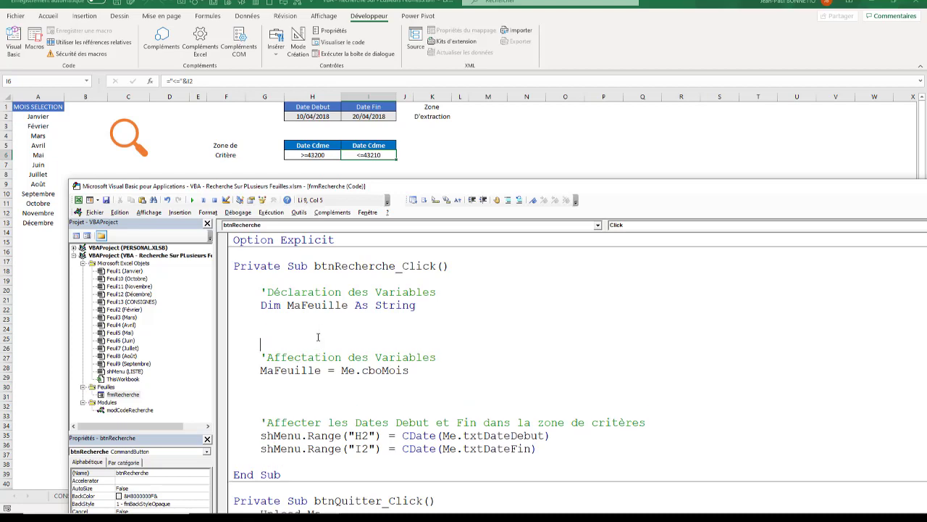
{"action": "key", "text": "Up"}
{"action": "type", "text": "O"}
{"action": "type", "text": "n teste "}
{"action": "type", "text": "que l"}
{"action": "key", "text": "BackSpace"}
{"action": "key", "text": "BackSpace"}
{"action": "type", "text": "e mois, et "}
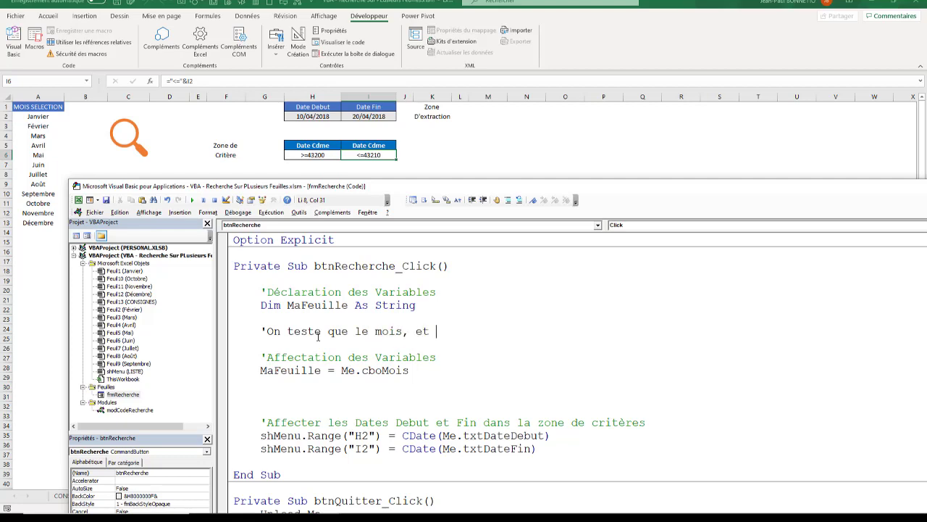
{"action": "type", "text": "les deux d"}
{"action": "type", "text": "ates soi"}
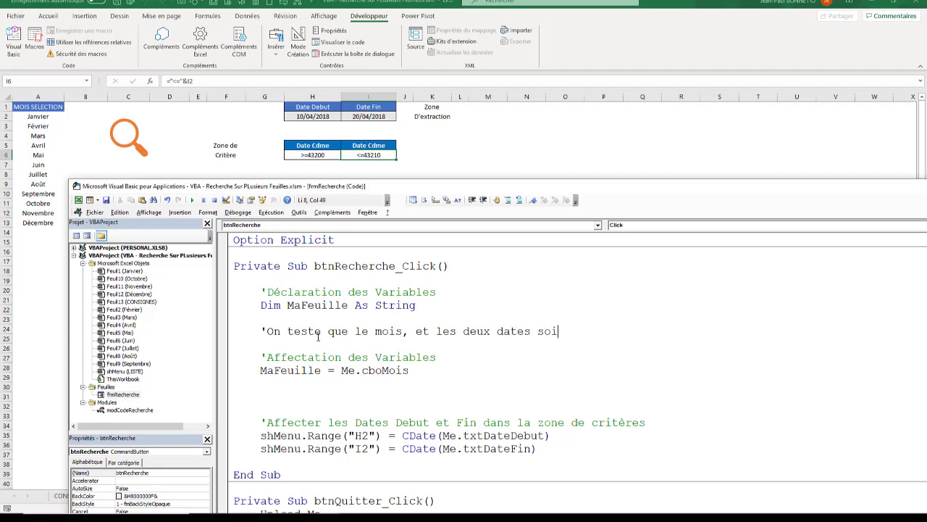
{"action": "type", "text": "ent "}
{"action": "type", "text": "saisie"}
{"action": "type", "text": "s"}
{"action": "key", "text": "BackSpace"}
{"action": "key", "text": "BackSpace"}
{"action": "type", "text": "s"}
{"action": "key", "text": "Return"}
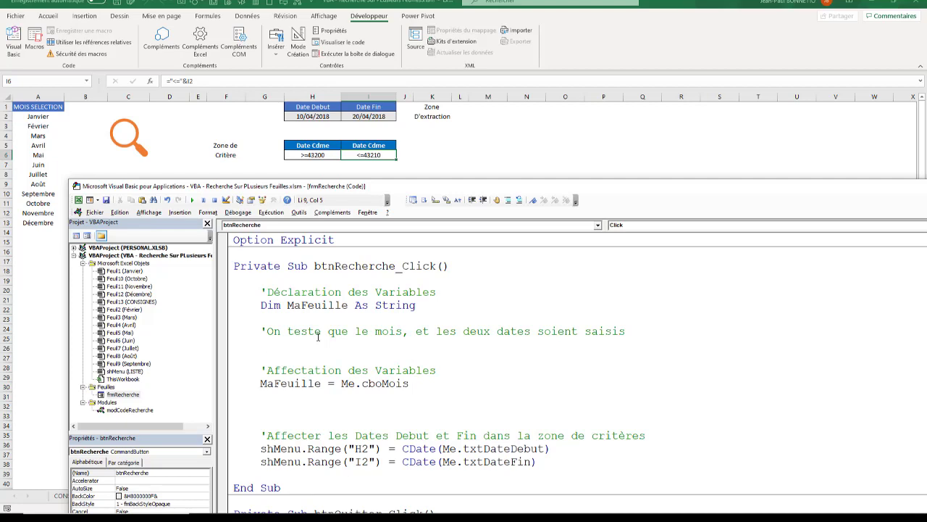
Step: Write If Me.cboMois = "" Or Me.txtDateDebut = "" Or Me.txtDateFin = "" Then and begin MsgBox
{"action": "type", "text": "If "}
{"action": "type", "text": "me.cbo"}
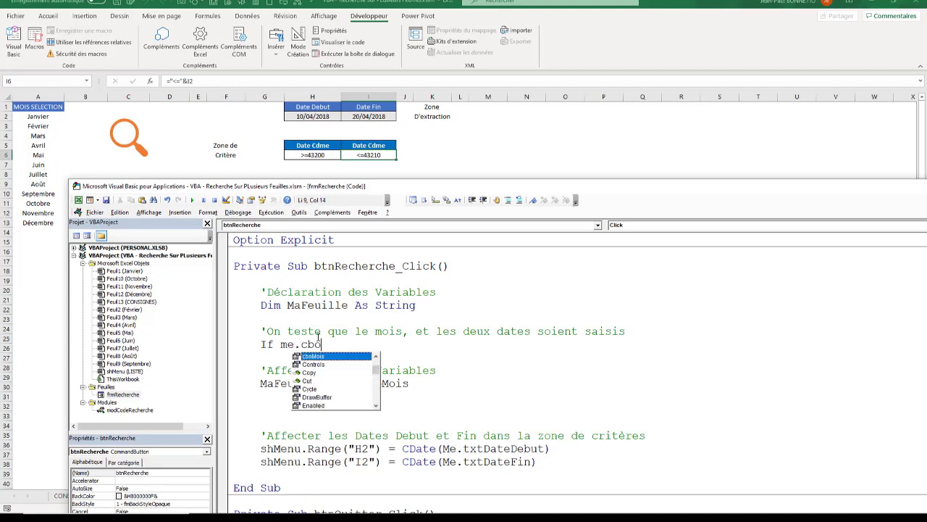
{"action": "key", "text": "Tab"}
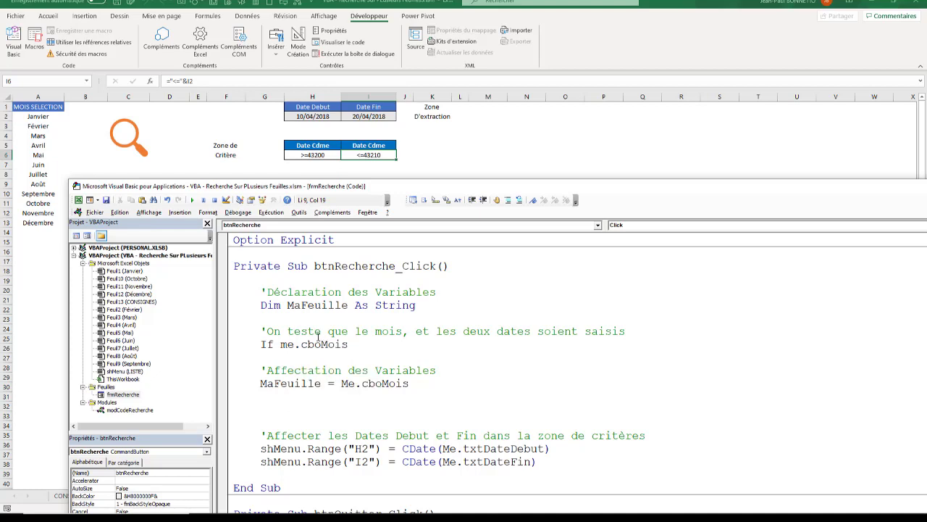
{"action": "type", "text": "= "}
{"action": "type", "text": "\"\" "}
{"action": "type", "text": "or "}
{"action": "type", "text": "me."}
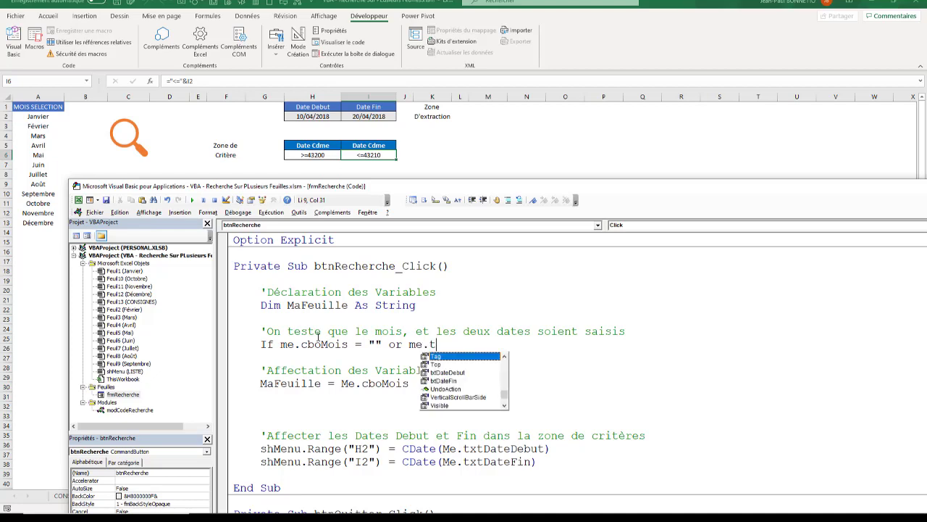
{"action": "type", "text": "txtD"}
{"action": "key", "text": "Tab"}
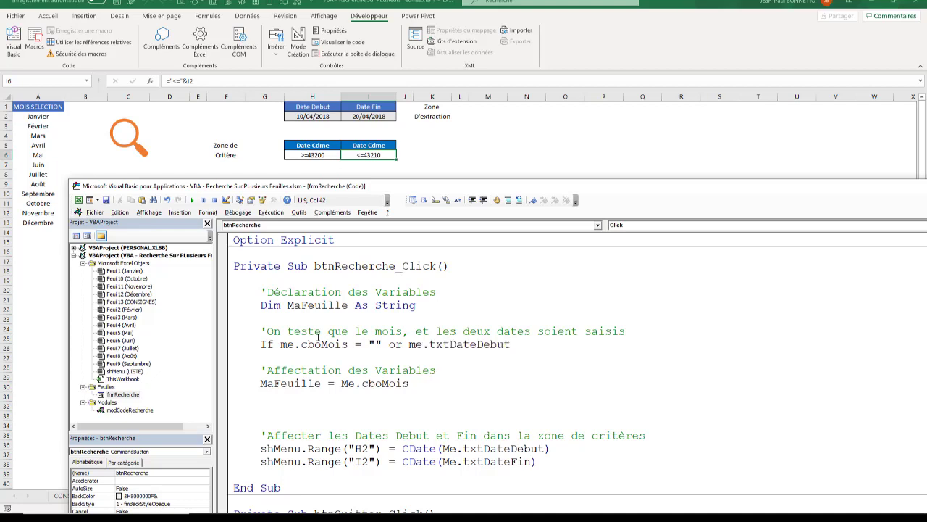
{"action": "type", "text": " = \"\" "}
{"action": "type", "text": "or "}
{"action": "type", "text": "me.txt"}
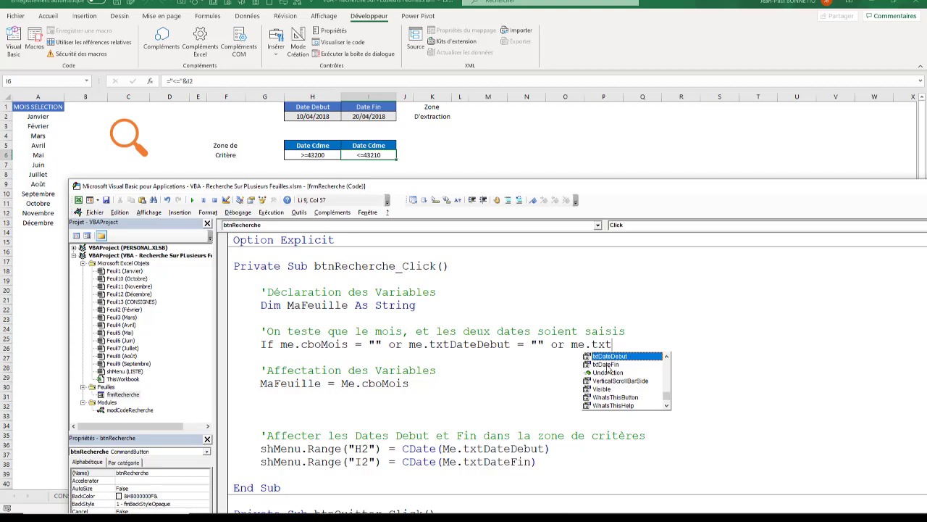
{"action": "double_click", "coordinate": [608, 364]}
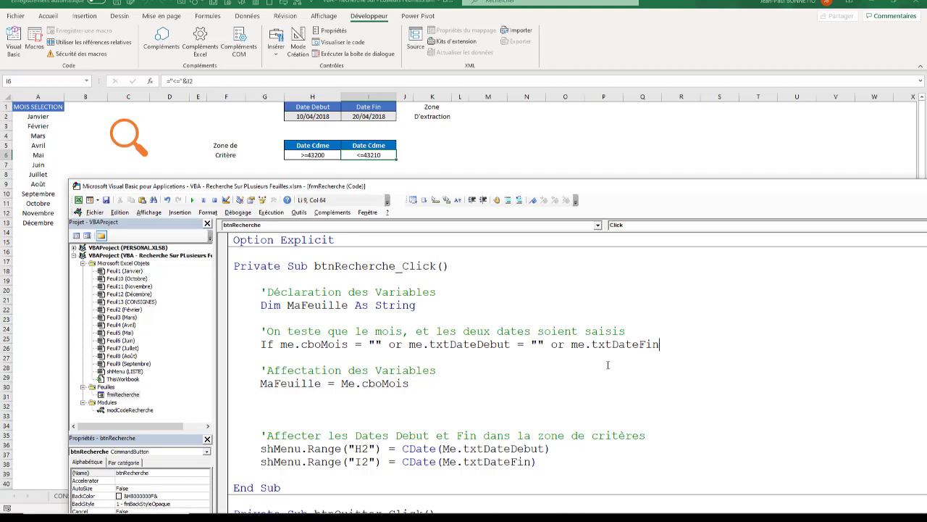
{"action": "type", "text": "= \"\""}
{"action": "type", "text": " then"}
{"action": "key", "text": "Return"}
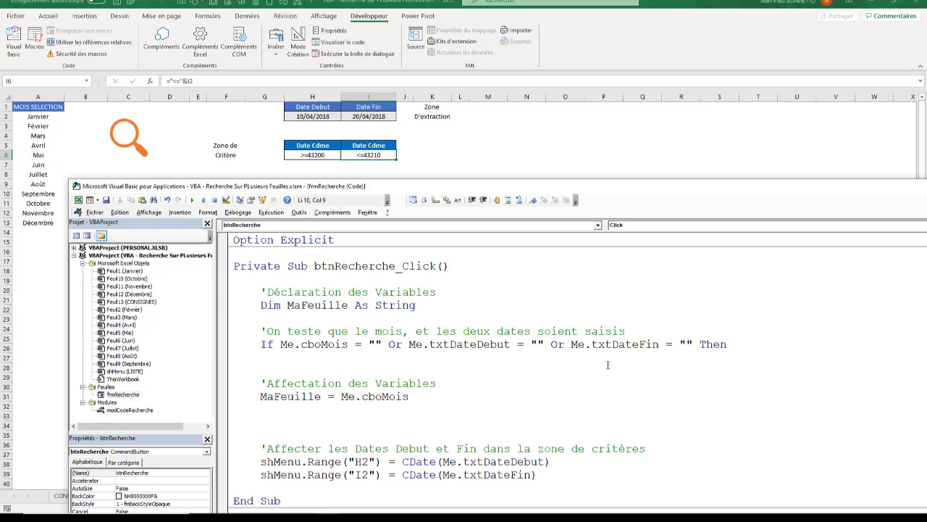
{"action": "type", "text": "msgob"}
{"action": "key", "text": "BackSpace"}
{"action": "key", "text": "BackSpace"}
Step: Complete MsgBox "Vous n'avez saisie tous les champs du formulaire" with vbOKOnly + vbInformation
{"action": "type", "text": "box \""}
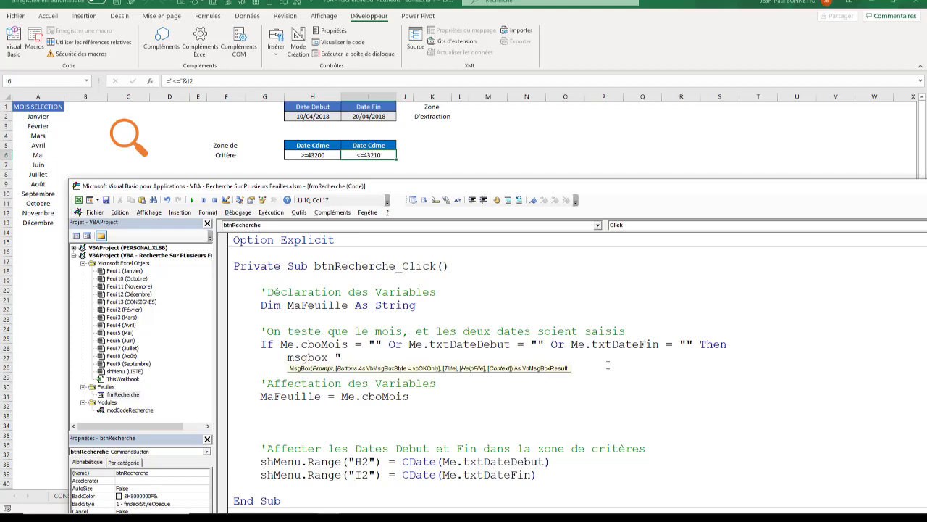
{"action": "type", "text": "Vous n"}
{"action": "type", "text": "'avez sa"}
{"action": "type", "text": "si"}
{"action": "key", "text": "BackSpace"}
{"action": "key", "text": "BackSpace"}
{"action": "type", "text": "isie"}
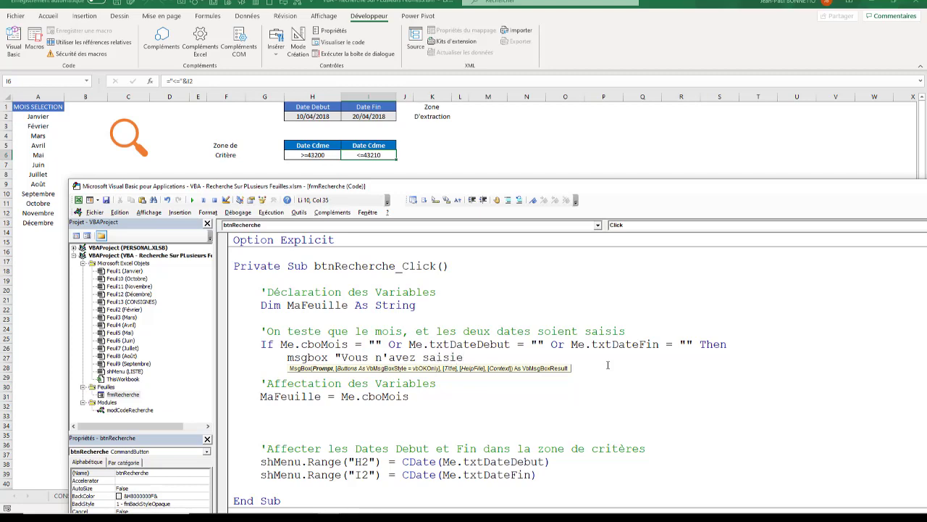
{"action": "type", "text": " tous le"}
{"action": "type", "text": "s champs du "}
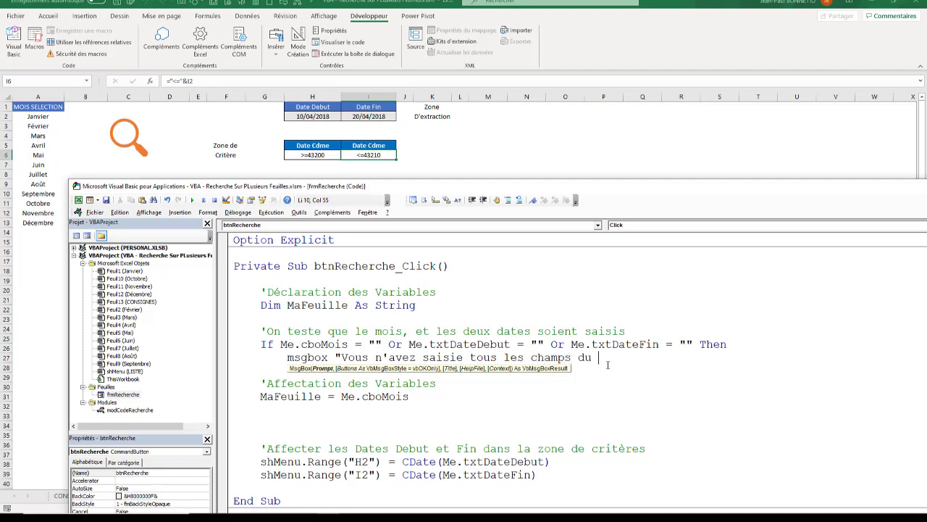
{"action": "type", "text": "formulaire"}
{"action": "type", "text": "\","}
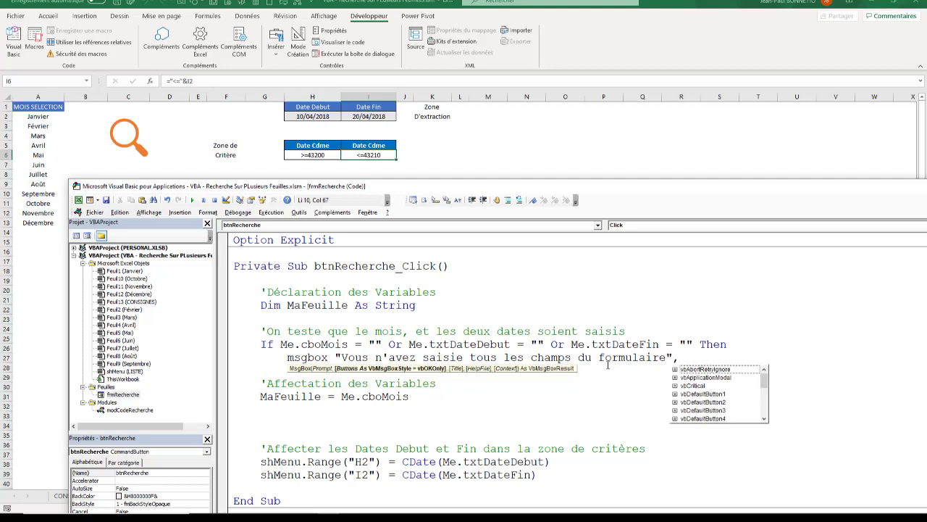
{"action": "type", "text": "vbok"}
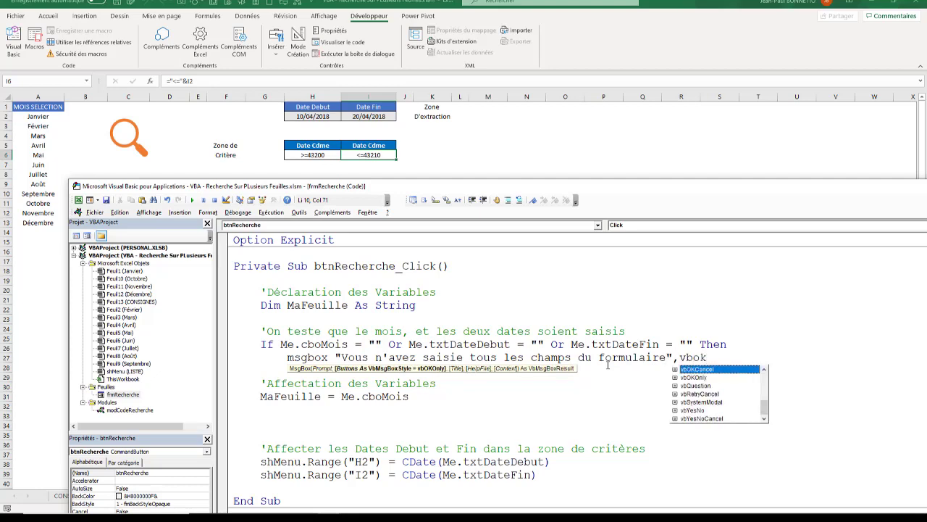
{"action": "type", "text": "o"}
{"action": "key", "text": "Tab"}
{"action": "type", "text": "+"}
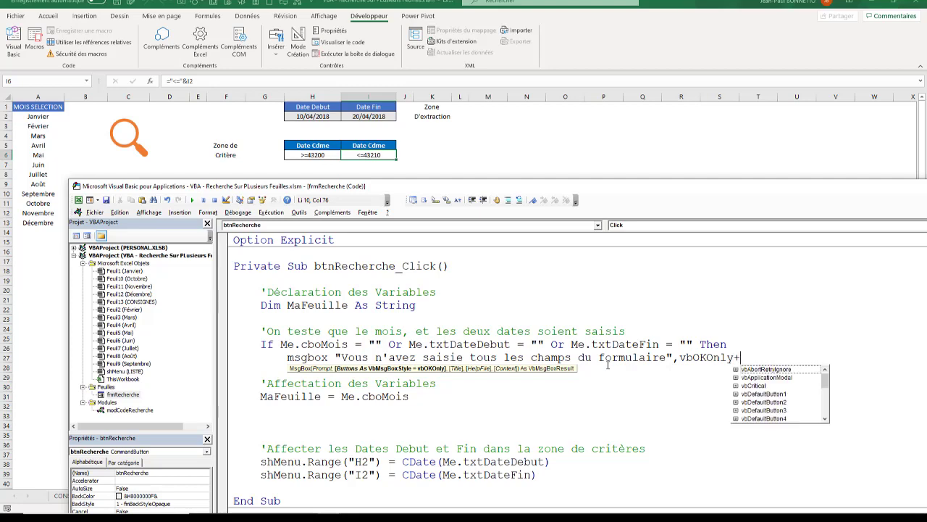
{"action": "type", "text": "vbin"}
{"action": "key", "text": "Tab"}
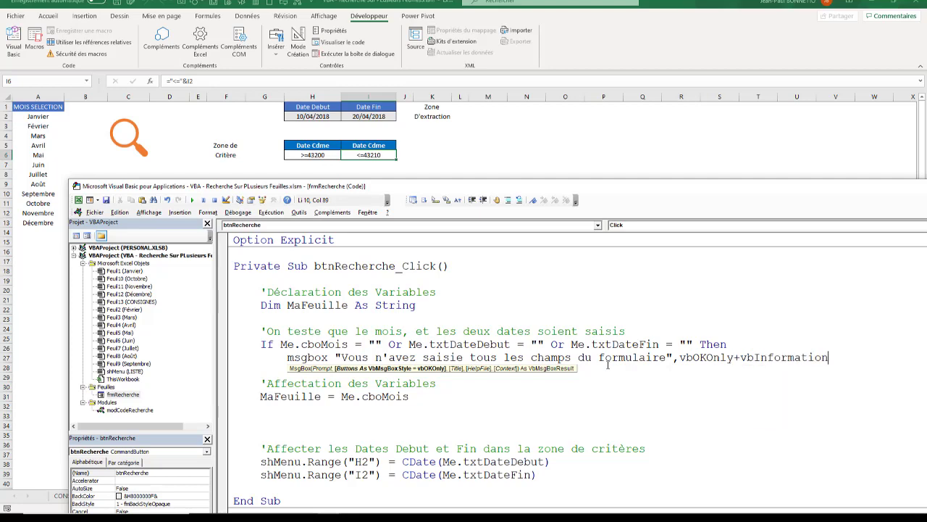
Step: Give the message box the title "MANQUE DONNEES" and fix the closing quote
{"action": "type", "text": ",\""}
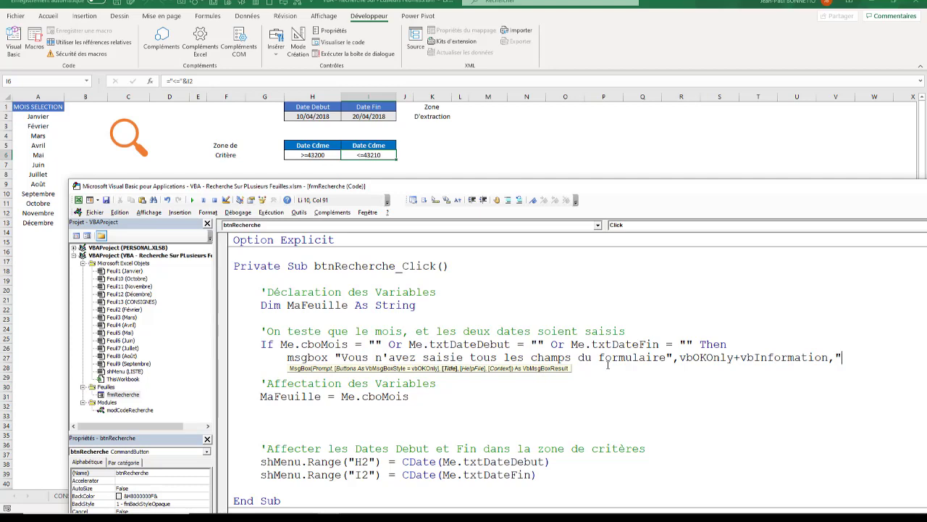
{"action": "type", "text": "MANQUE "}
{"action": "type", "text": "DI"}
{"action": "key", "text": "BackSpace"}
{"action": "type", "text": "ONN"}
{"action": "type", "text": "EENE"}
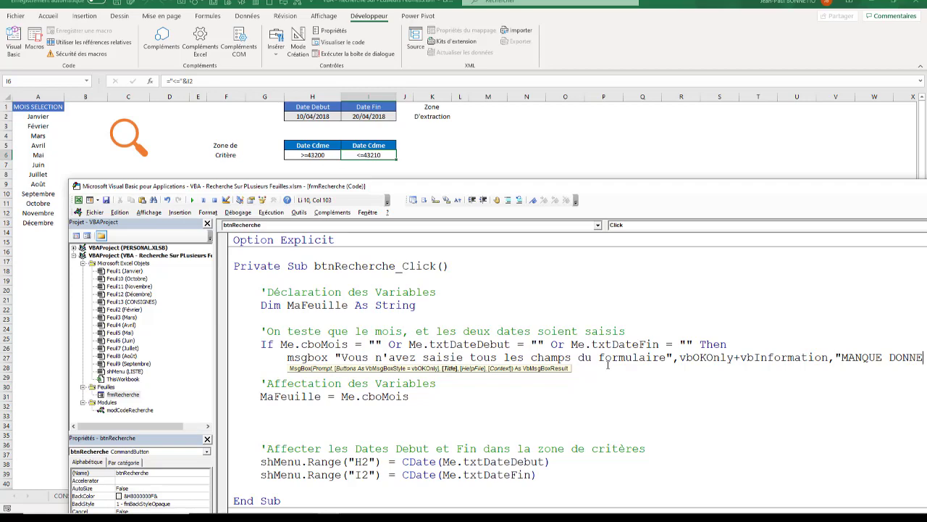
{"action": "type", "text": "S"}
{"action": "left_click_drag", "start_coordinate": [618, 188], "coordinate": [555, 184]}
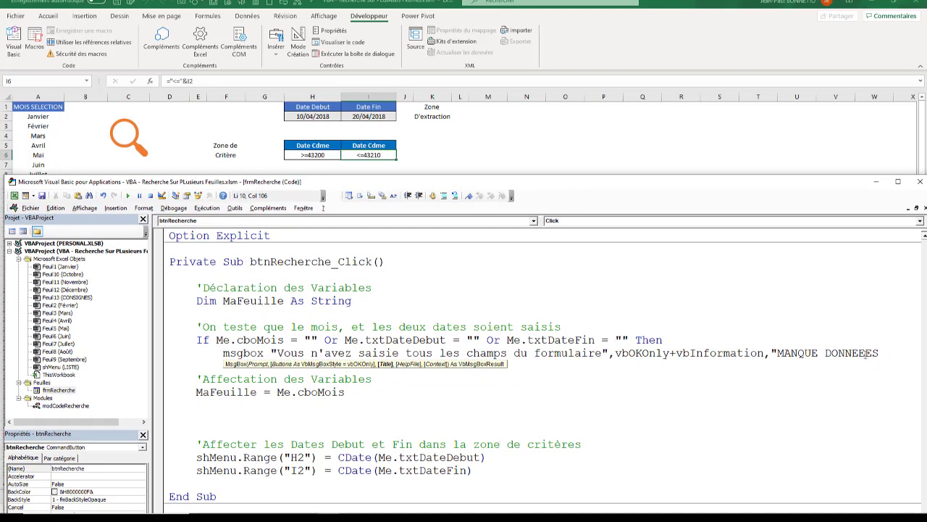
{"action": "key", "text": "BackSpace"}
{"action": "key", "text": "End"}
{"action": "type", "text": "\""}
{"action": "left_click", "coordinate": [226, 365]}
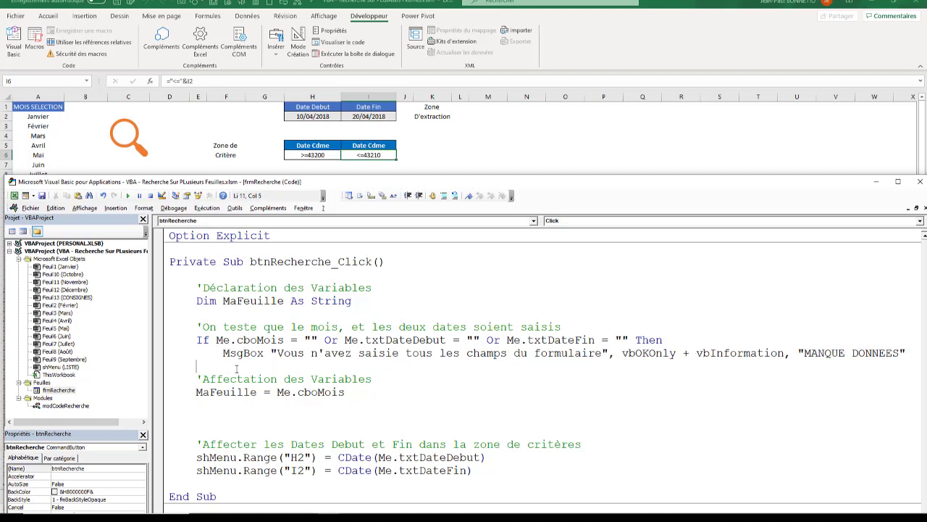
Step: Add Else after the MsgBox and remove the extra blank lines in the procedure
{"action": "type", "text": "else"}
{"action": "left_click", "coordinate": [196, 414]}
{"action": "left_click_drag", "start_coordinate": [173, 429], "coordinate": [129, 423]}
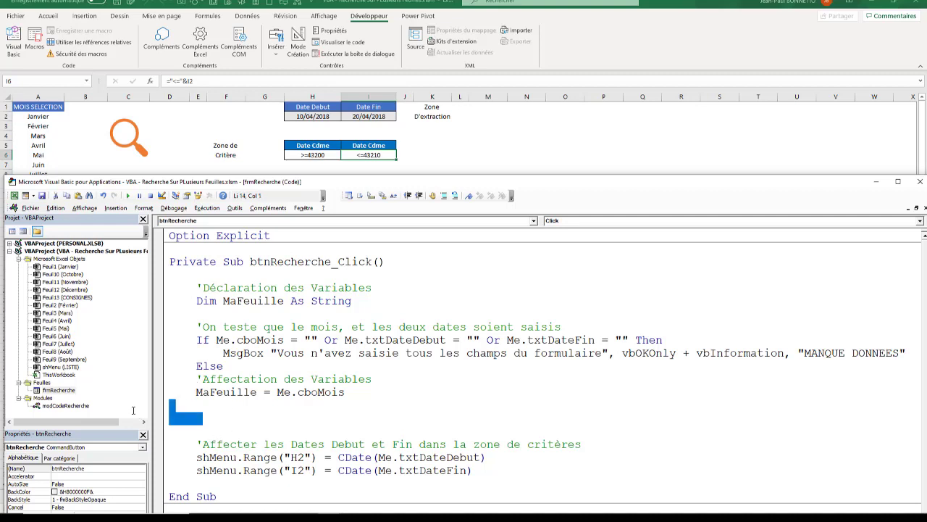
{"action": "left_click", "coordinate": [173, 435]}
{"action": "left_click", "coordinate": [192, 433]}
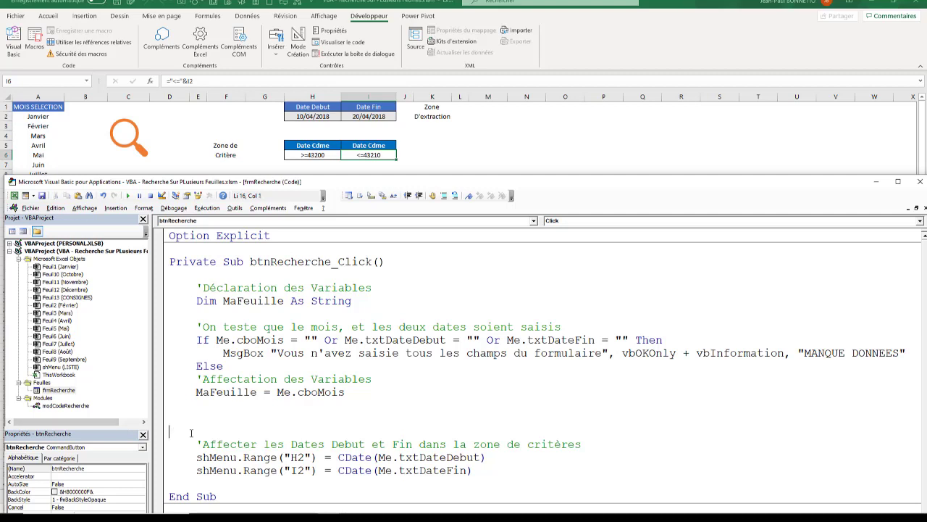
{"action": "key", "text": "BackSpace"}
{"action": "key", "text": "BackSpace"}
{"action": "key", "text": "BackSpace"}
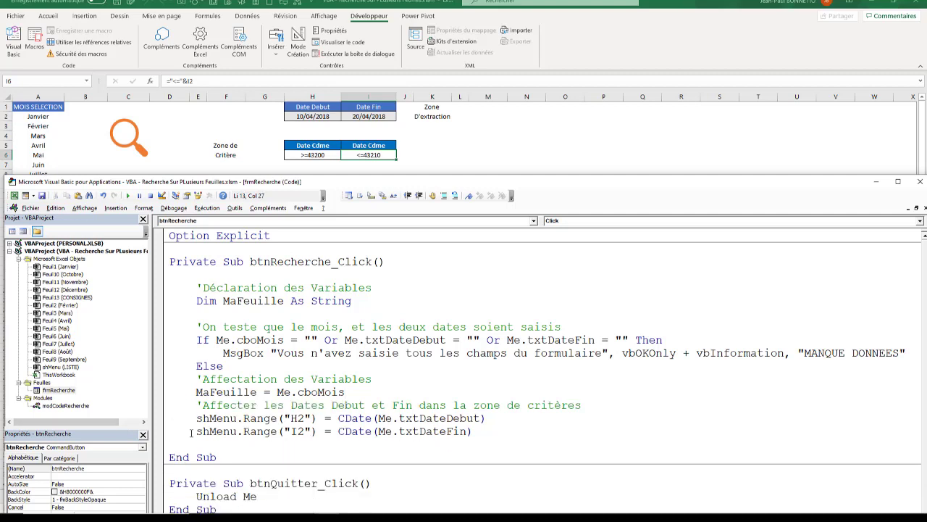
Step: Add End If after the criteria date lines and indent the Else branch one level
{"action": "key", "text": "Return"}
{"action": "key", "text": "Return"}
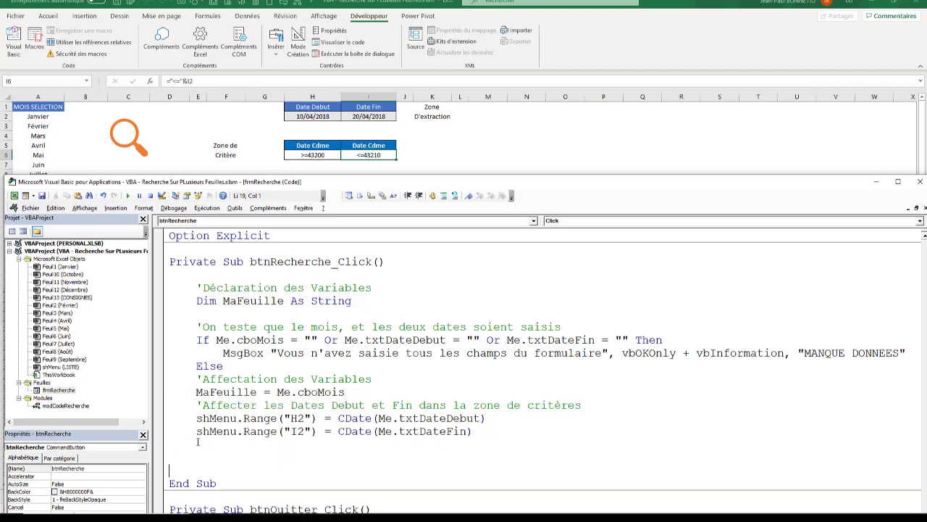
{"action": "key", "text": "Up"}
{"action": "type", "text": "en"}
{"action": "type", "text": "d if"}
{"action": "left_click", "coordinate": [176, 419]}
{"action": "left_click_drag", "start_coordinate": [181, 378], "coordinate": [199, 432]}
{"action": "key", "text": "Tab"}
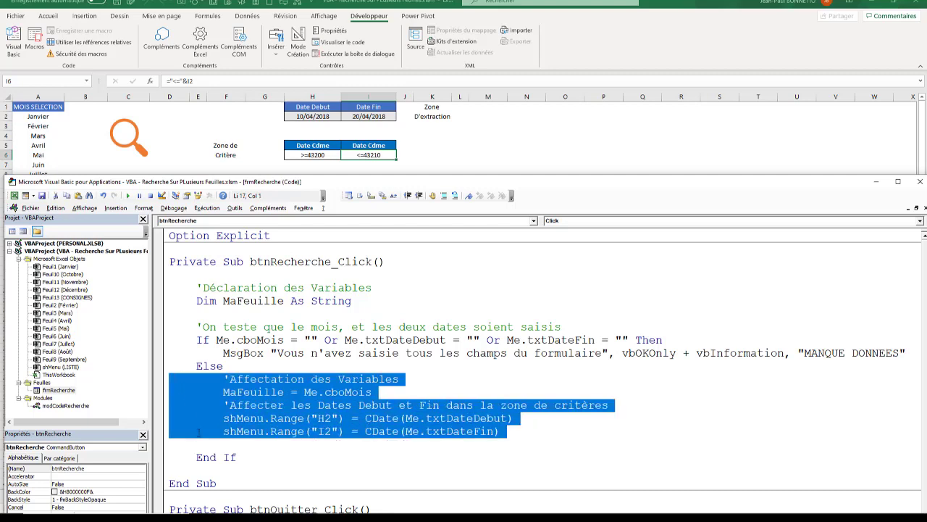
{"action": "left_click", "coordinate": [208, 340]}
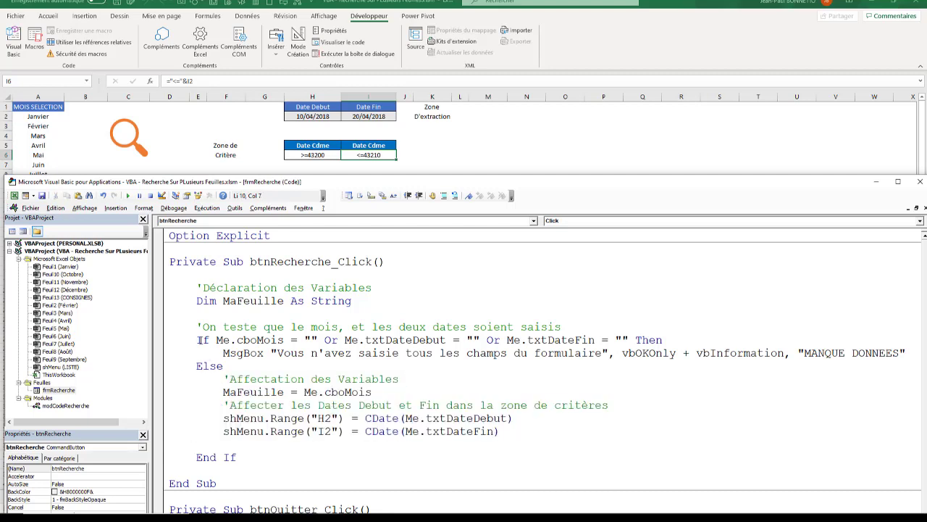
{"action": "left_click", "coordinate": [201, 340]}
Step: Test the form empty and with only Mars chosen, dismissing the missing-data warning, then close it
{"action": "left_click", "coordinate": [135, 141]}
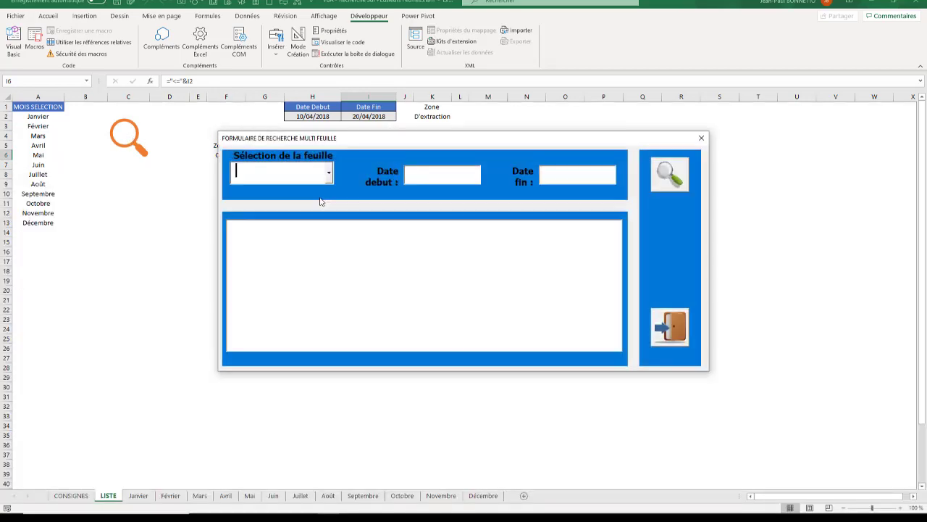
{"action": "left_click", "coordinate": [664, 183]}
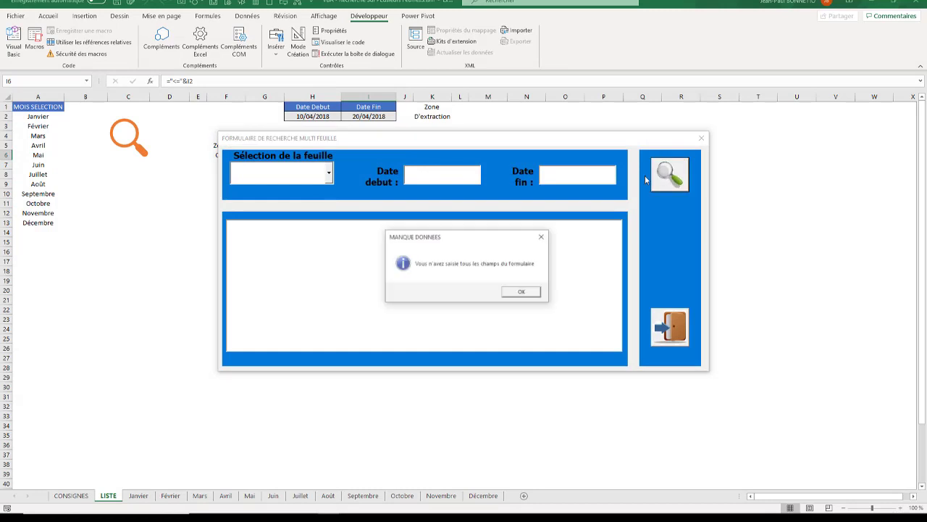
{"action": "left_click", "coordinate": [526, 292]}
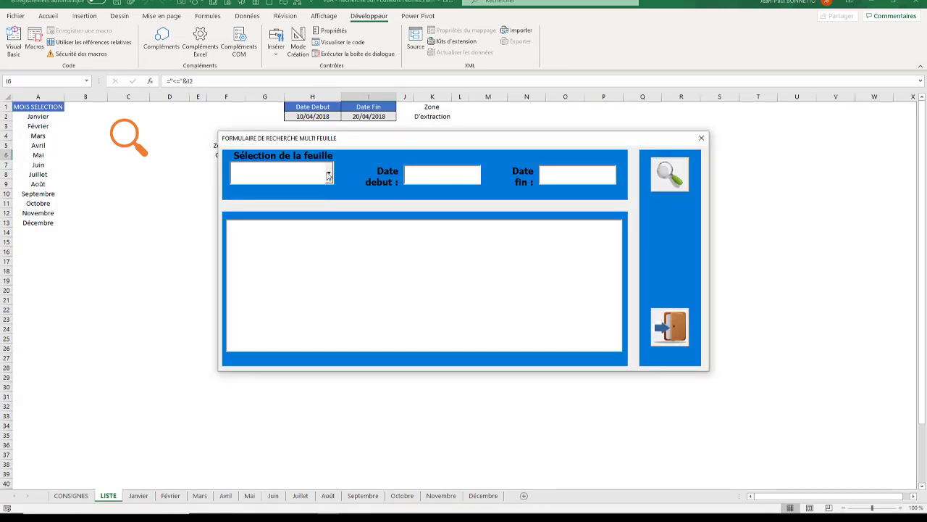
{"action": "left_click", "coordinate": [329, 173]}
{"action": "left_click", "coordinate": [263, 221]}
{"action": "left_click", "coordinate": [669, 177]}
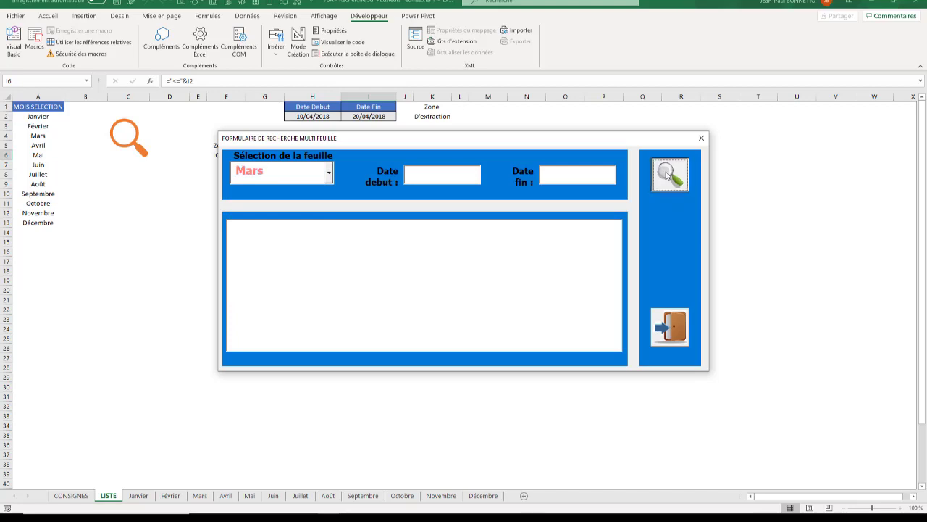
{"action": "key", "text": "Return"}
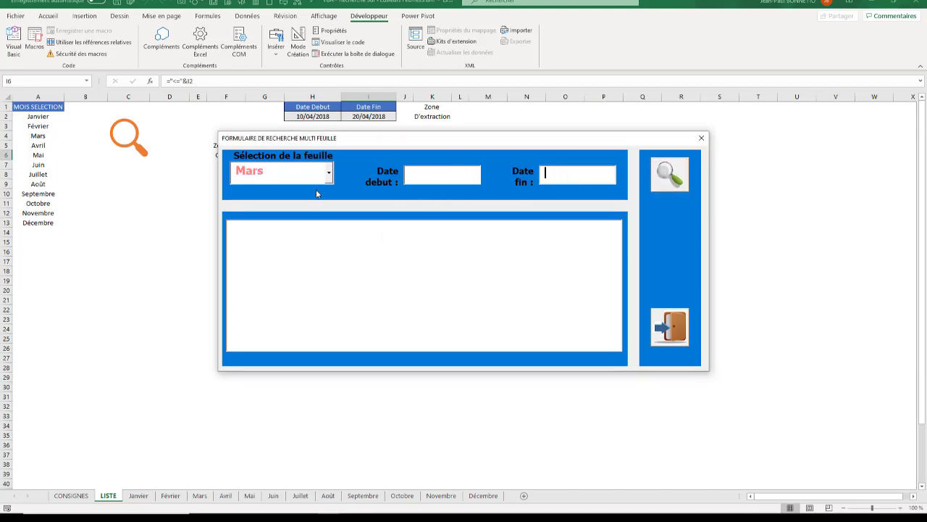
{"action": "left_click", "coordinate": [429, 180]}
{"action": "left_click", "coordinate": [671, 328]}
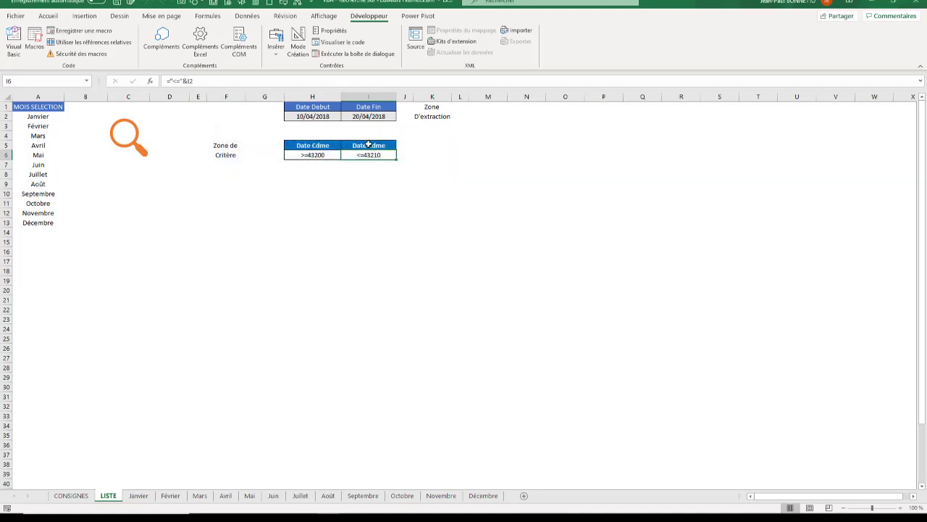
Step: Add a blank line after the end-date I2 line in btnRecherche_Click and test-run the form
{"action": "mouse_move", "coordinate": [327, 509]}
{"action": "left_click", "coordinate": [380, 479]}
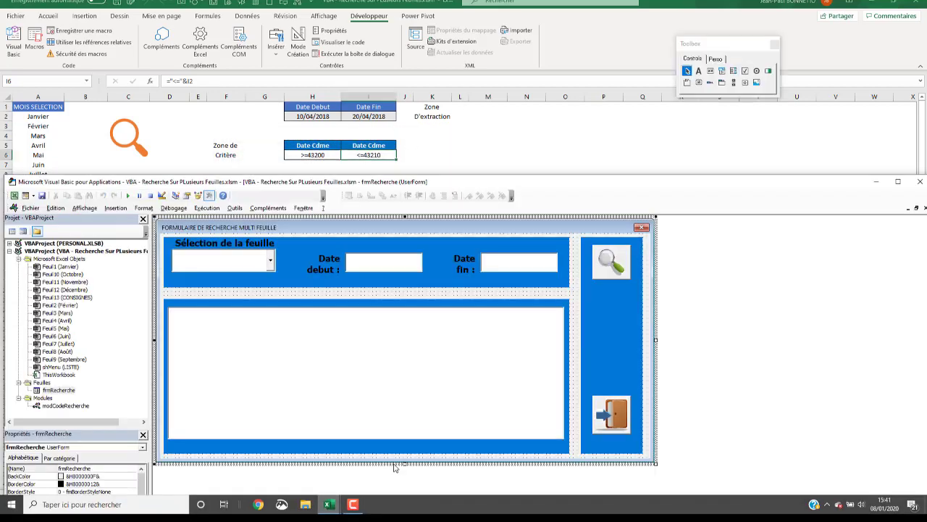
{"action": "double_click", "coordinate": [615, 274]}
{"action": "left_click_drag", "start_coordinate": [507, 183], "coordinate": [522, 137]}
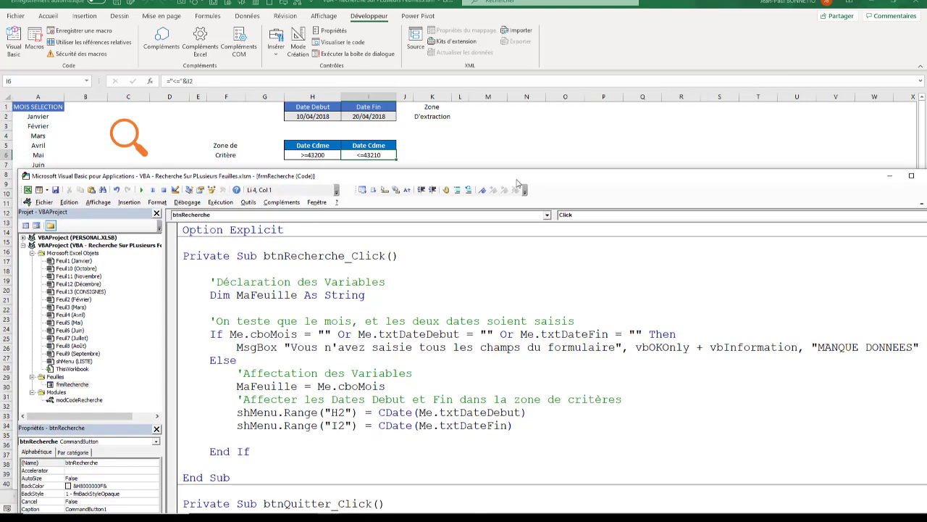
{"action": "left_click", "coordinate": [525, 384]}
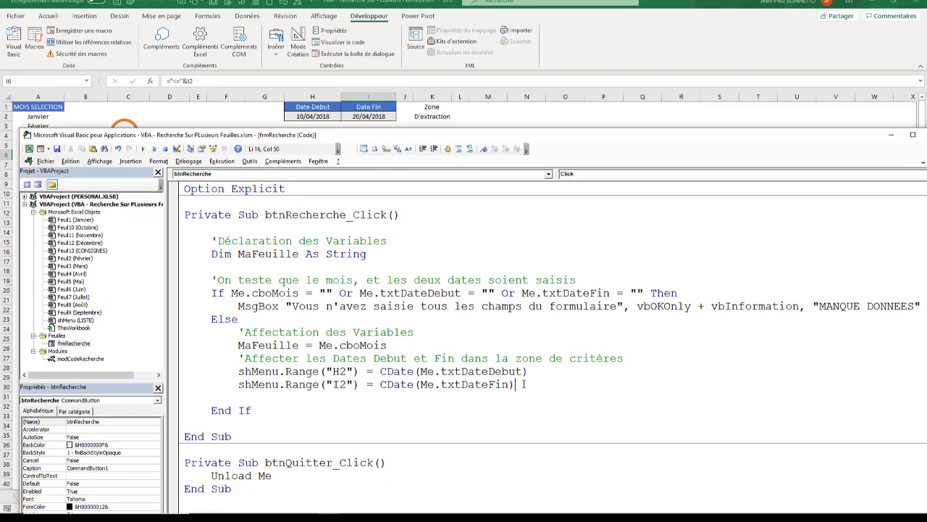
{"action": "key", "text": "Return"}
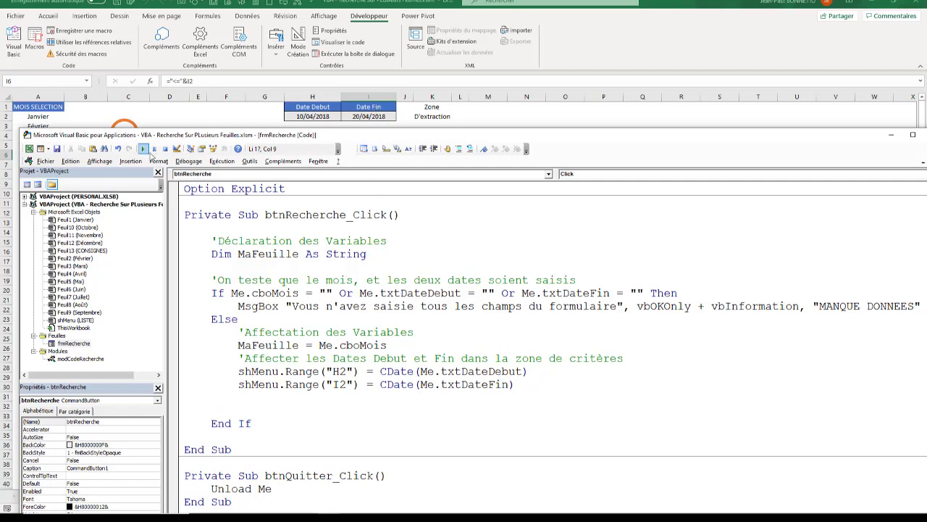
{"action": "left_click", "coordinate": [143, 148]}
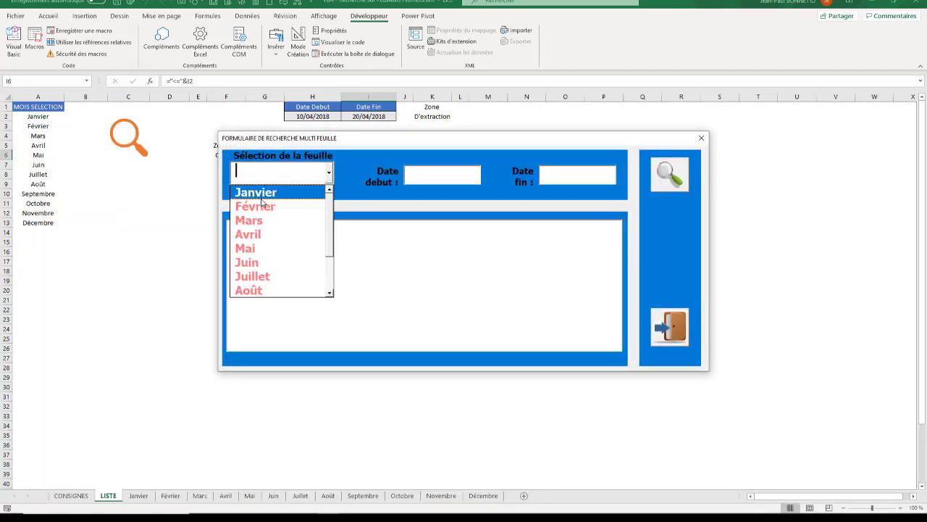
{"action": "left_click", "coordinate": [701, 137]}
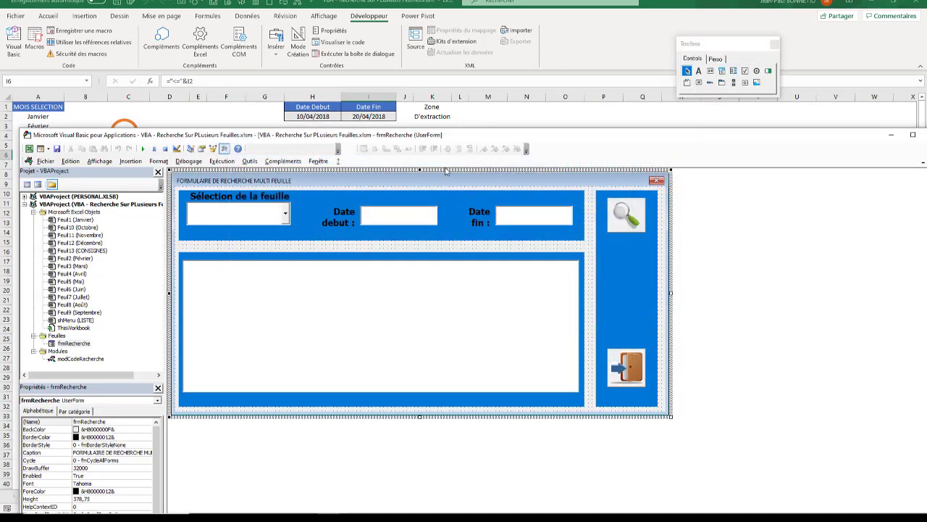
Step: Tile Excel beside the editor, browse the Février, Mars, Mai, Juillet and Janvier sheets, then maximize the editor
{"action": "left_click_drag", "start_coordinate": [517, 136], "coordinate": [926, 2]}
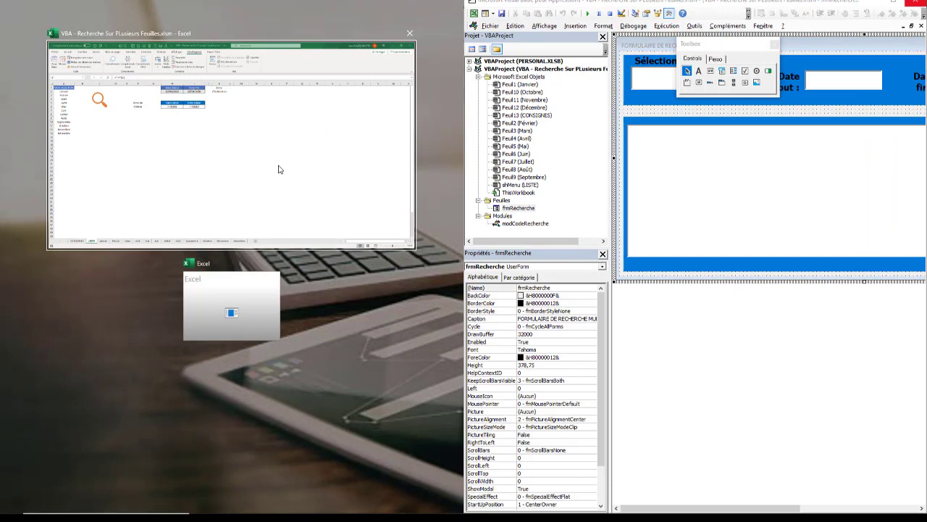
{"action": "left_click", "coordinate": [278, 157]}
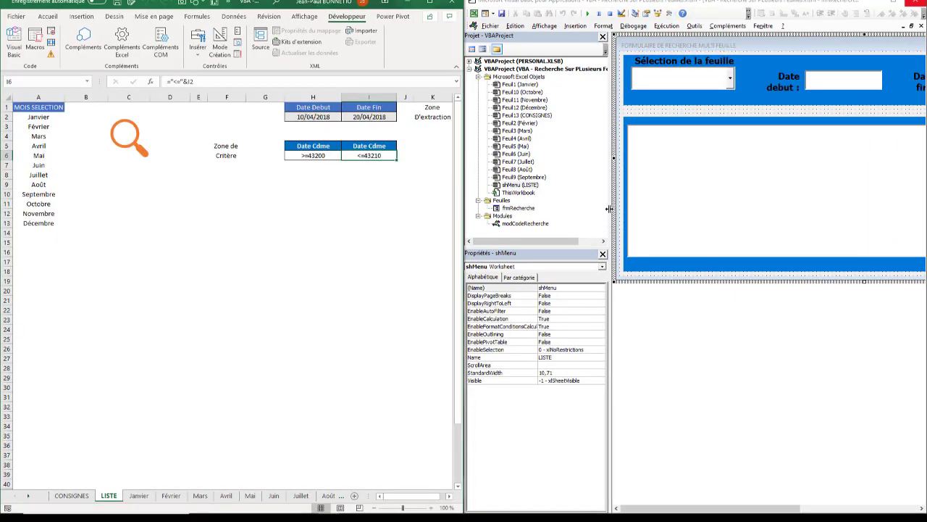
{"action": "left_click_drag", "start_coordinate": [608, 209], "coordinate": [564, 209]}
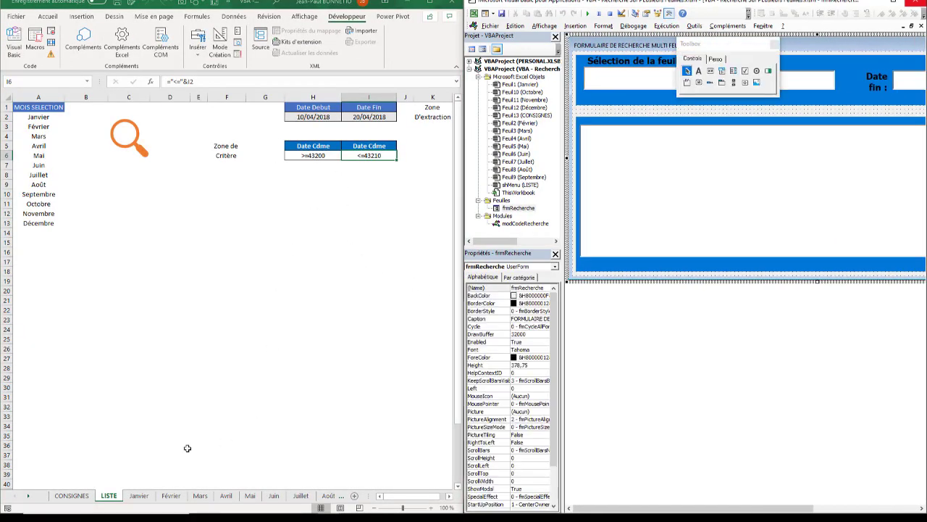
{"action": "left_click", "coordinate": [171, 496]}
{"action": "left_click", "coordinate": [200, 495]}
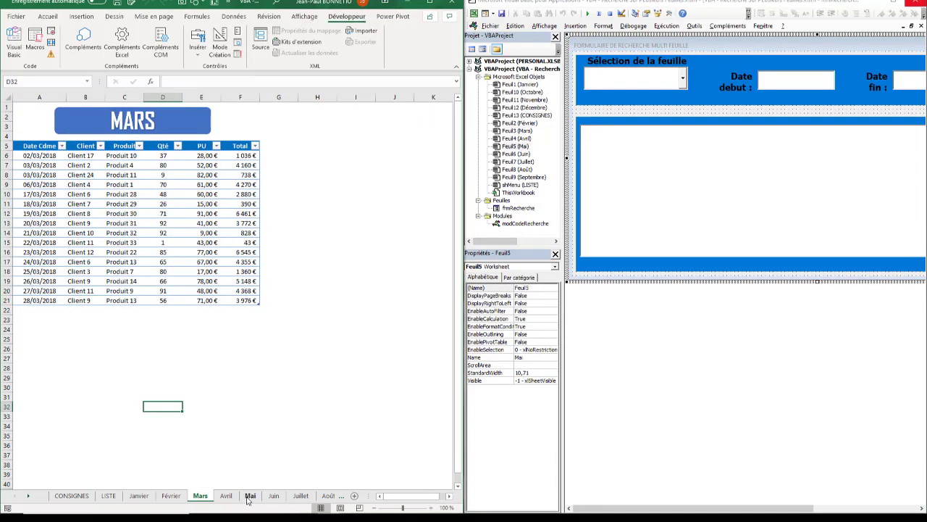
{"action": "left_click", "coordinate": [249, 495]}
{"action": "left_click", "coordinate": [300, 496]}
{"action": "left_click", "coordinate": [171, 495]}
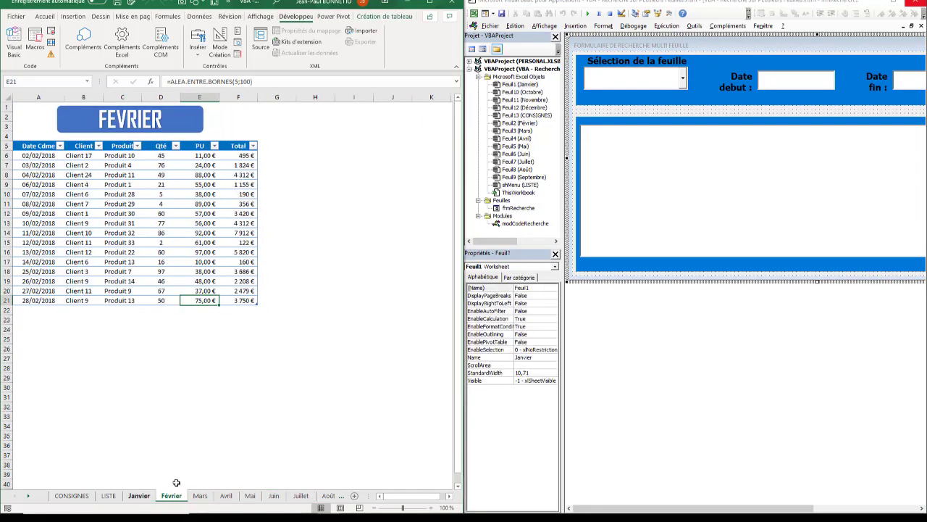
{"action": "left_click", "coordinate": [138, 496]}
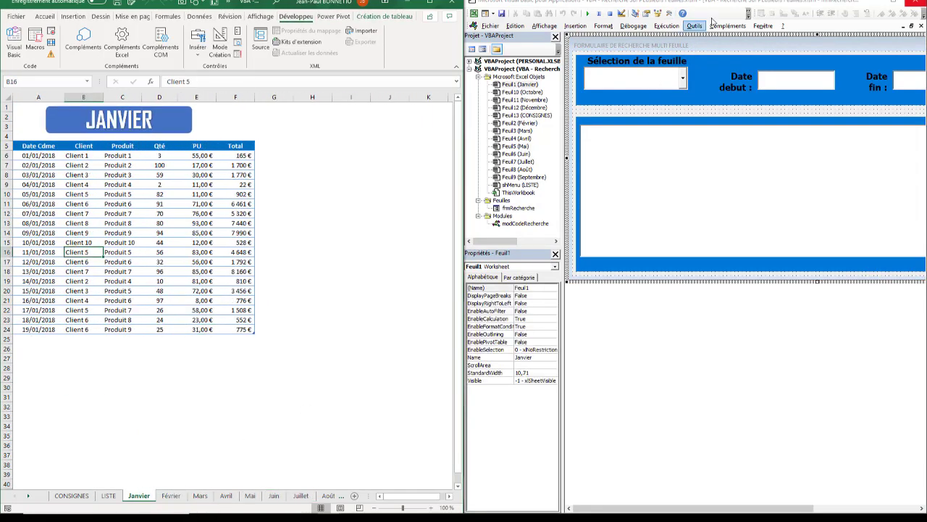
{"action": "left_click", "coordinate": [894, 3]}
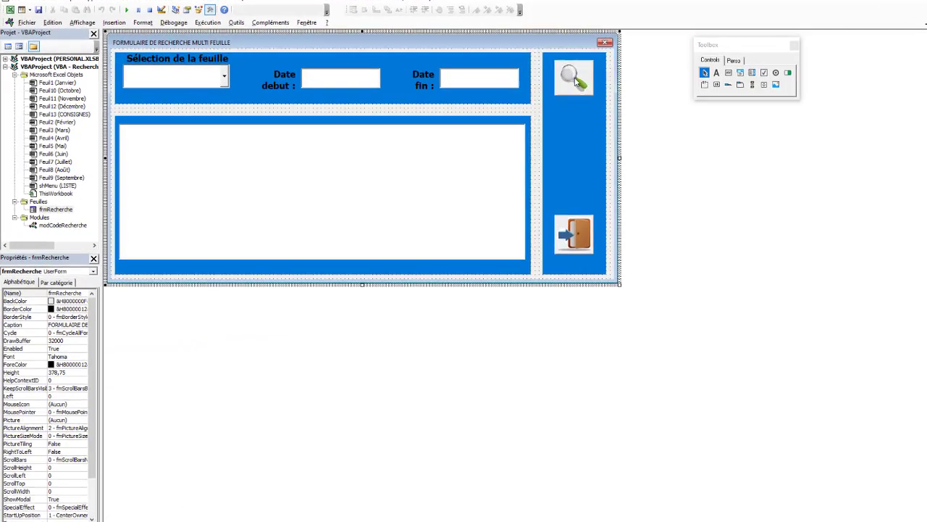
Step: In btnRecherche_Click, add a comment about positioning on the sheet selected from the dropdown list
{"action": "double_click", "coordinate": [572, 79]}
{"action": "left_click", "coordinate": [253, 343]}
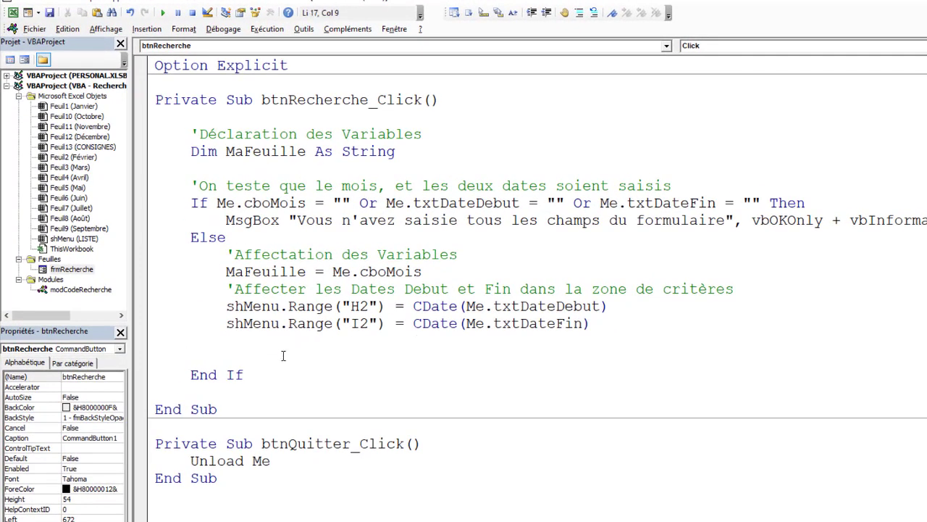
{"action": "type", "text": "'O"}
{"action": "type", "text": "poi"}
{"action": "type", "text": "stion"}
{"action": "key", "text": "BackSpace"}
{"action": "key", "text": "BackSpace"}
{"action": "key", "text": "BackSpace"}
{"action": "key", "text": "BackSpace"}
{"action": "key", "text": "BackSpace"}
{"action": "key", "text": "BackSpace"}
{"action": "type", "text": "sitionne su"}
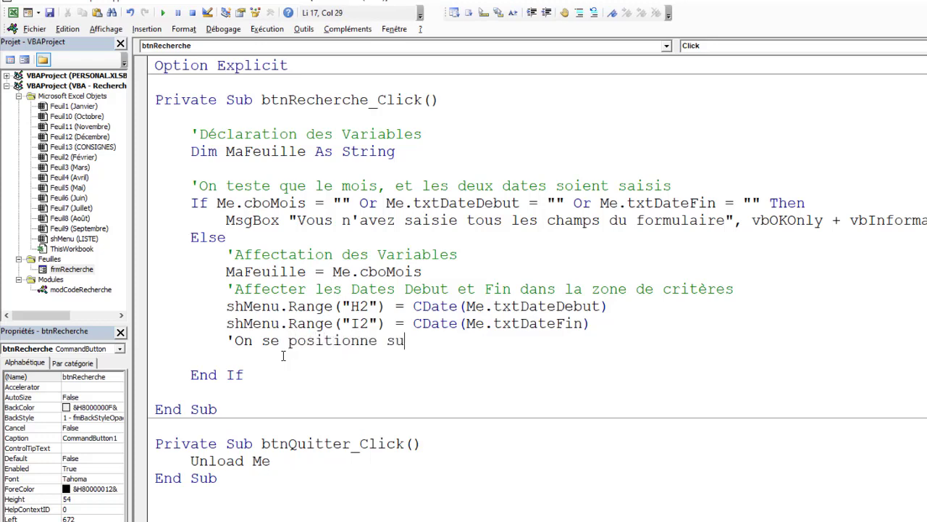
{"action": "type", "text": "r la feuille "}
{"action": "type", "text": "sélection"}
{"action": "key", "text": "BackSpace"}
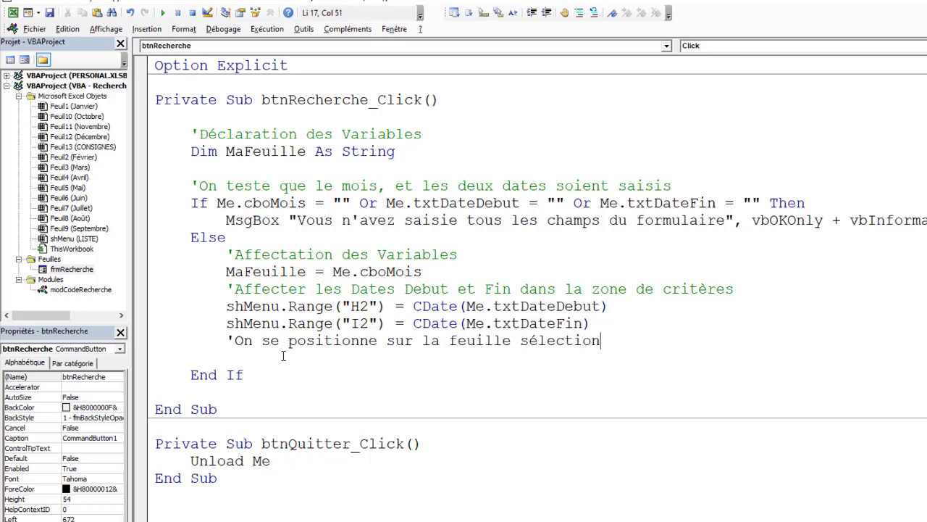
{"action": "type", "text": "née à parti"}
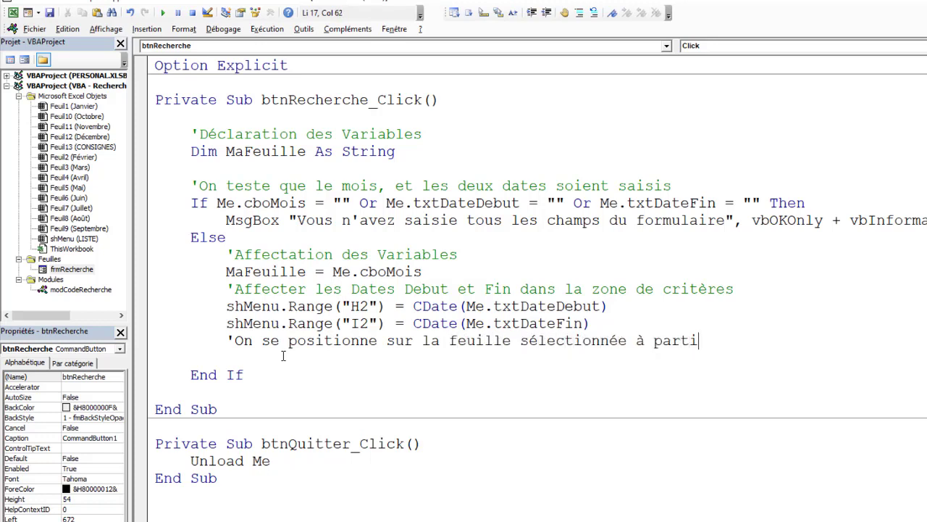
{"action": "type", "text": "r de la liste "}
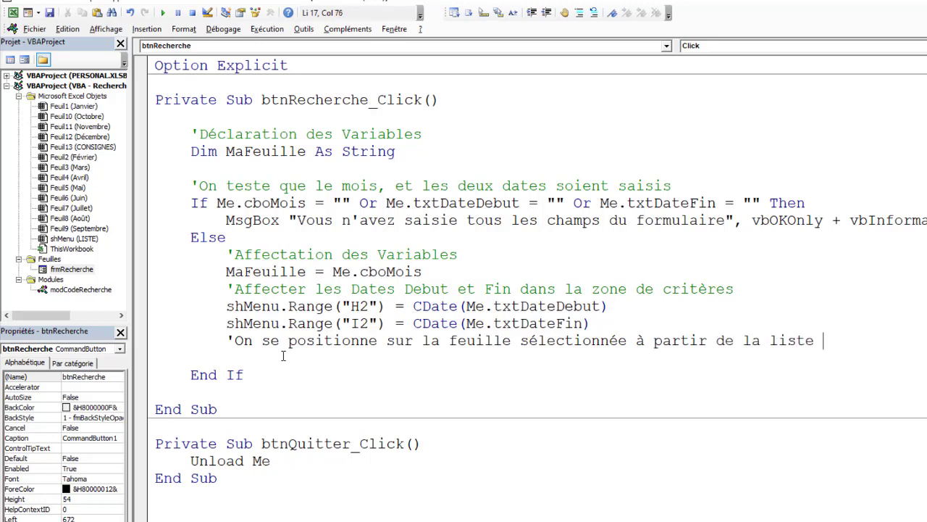
{"action": "type", "text": "déroulante"}
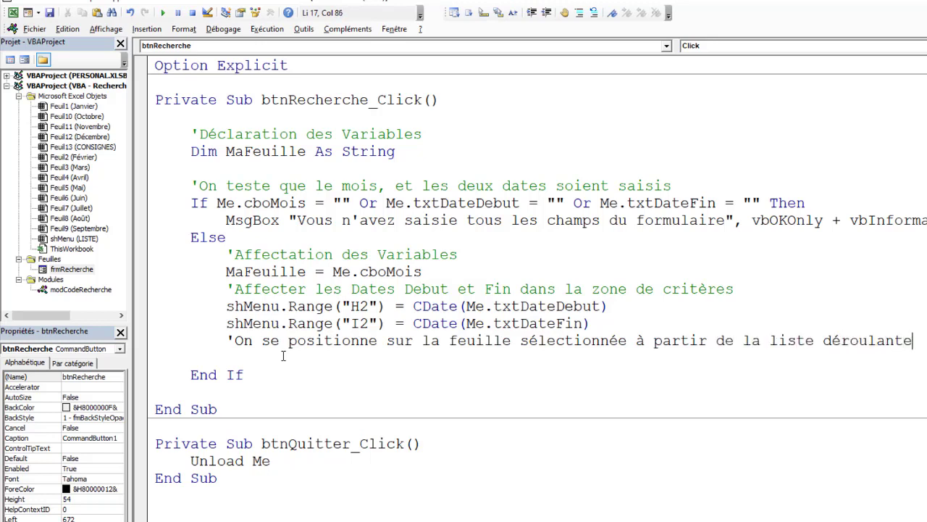
{"action": "key", "text": "Return"}
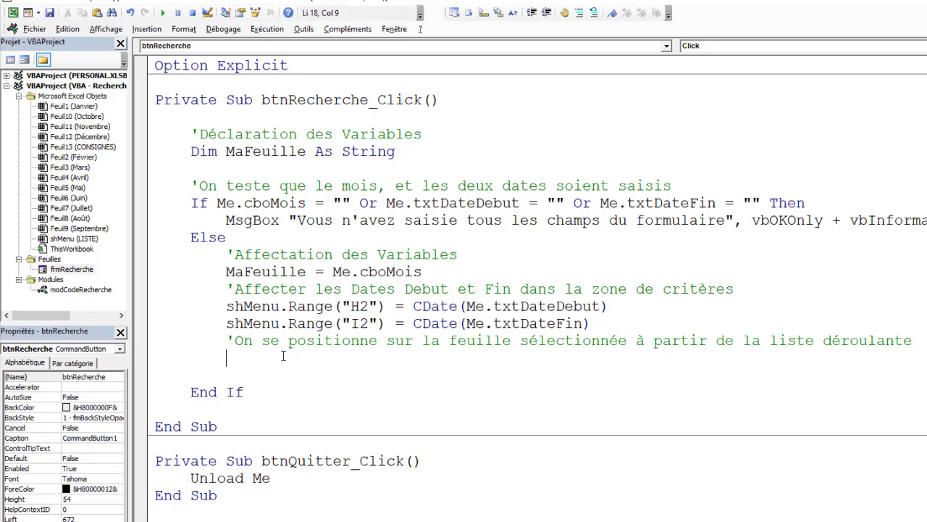
Step: Type Sheets(MaFeuille).Activate below the comment, then check the line that assigns MaFeuille
{"action": "type", "text": "s"}
{"action": "type", "text": "heets("}
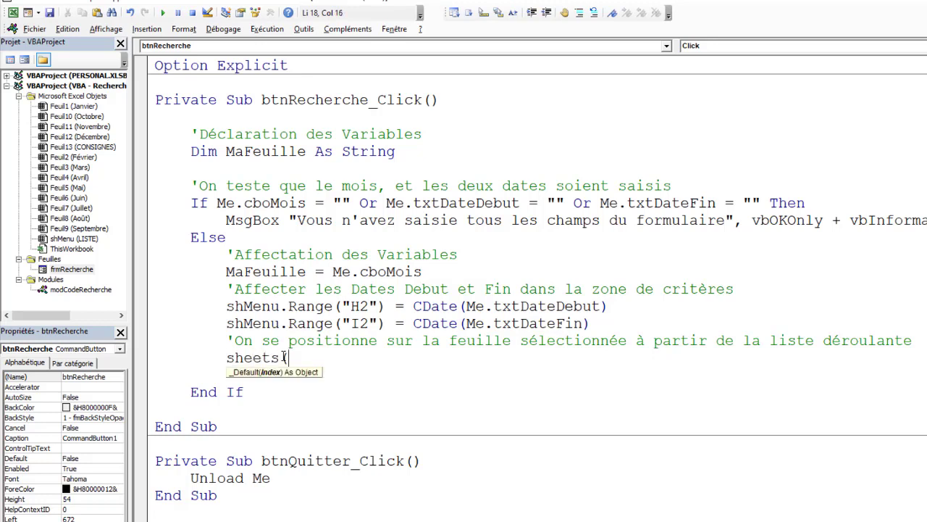
{"action": "type", "text": "\""}
{"action": "key", "text": "BackSpace"}
{"action": "type", "text": "mafe"}
{"action": "type", "text": "uille\""}
{"action": "key", "text": "BackSpace"}
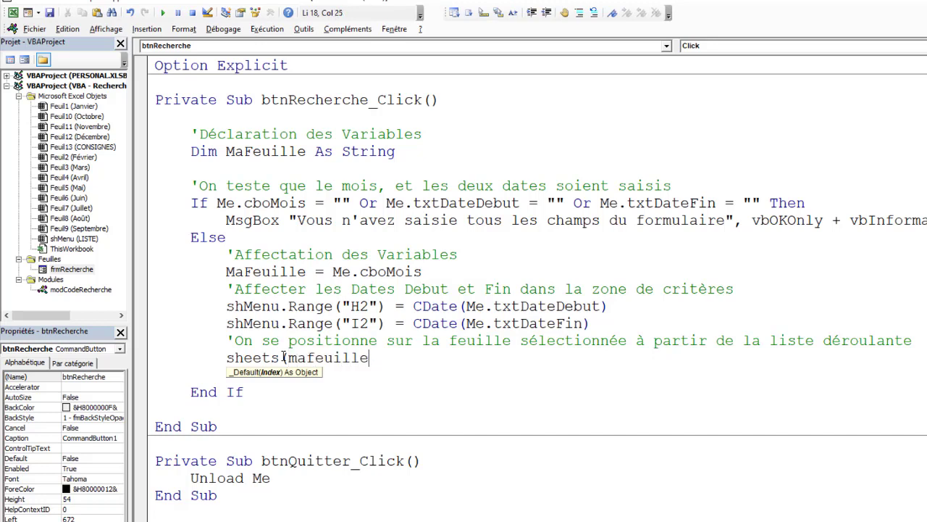
{"action": "type", "text": ")."}
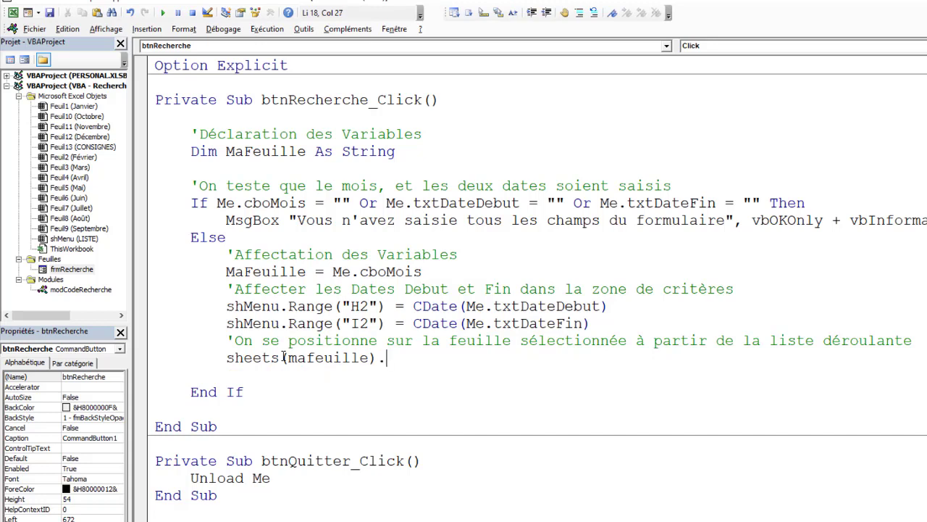
{"action": "type", "text": "activate"}
{"action": "left_click", "coordinate": [212, 322]}
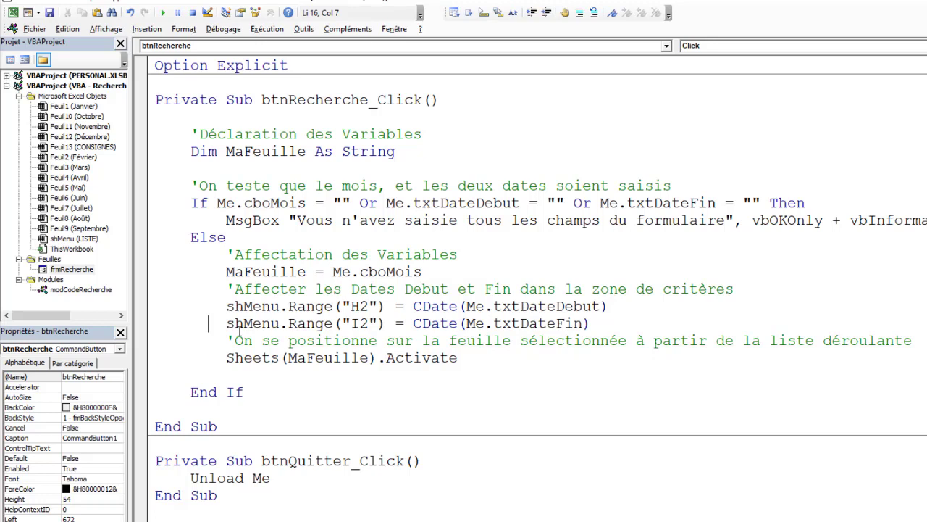
{"action": "left_click", "coordinate": [284, 272]}
{"action": "mouse_move", "coordinate": [421, 271]}
{"action": "left_mouse_down"}
{"action": "mouse_move", "coordinate": [333, 255]}
{"action": "mouse_move", "coordinate": [333, 270]}
{"action": "left_mouse_up"}
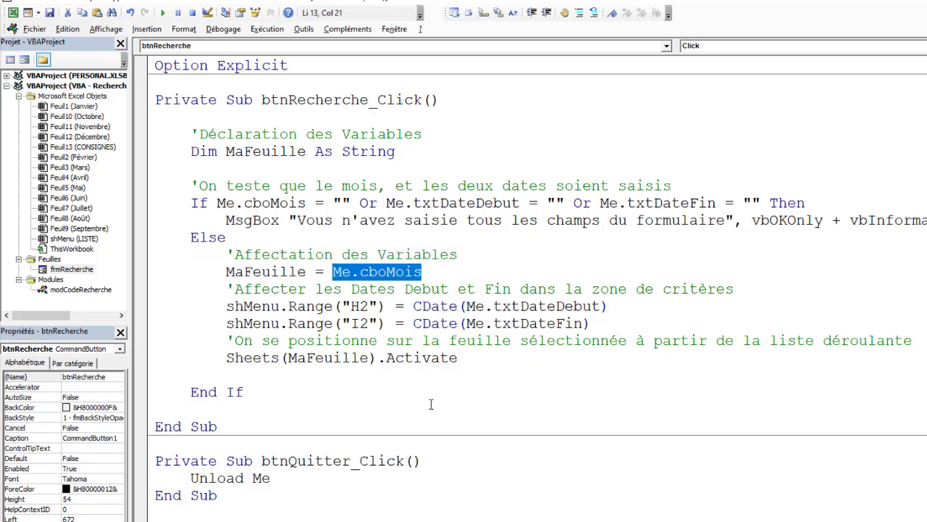
{"action": "left_click", "coordinate": [465, 357]}
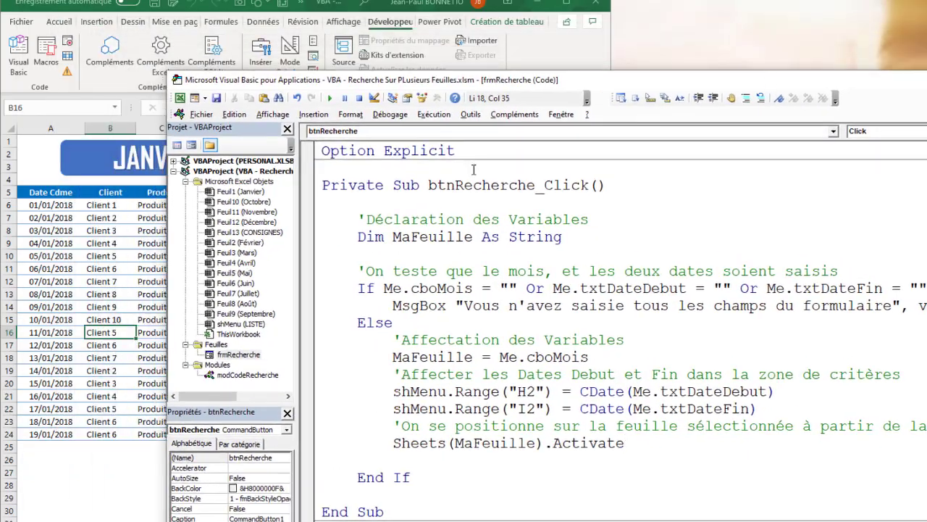
Step: Bring the workbook forward, switch to the LISTE sheet and maximize the window
{"action": "left_click", "coordinate": [48, 207]}
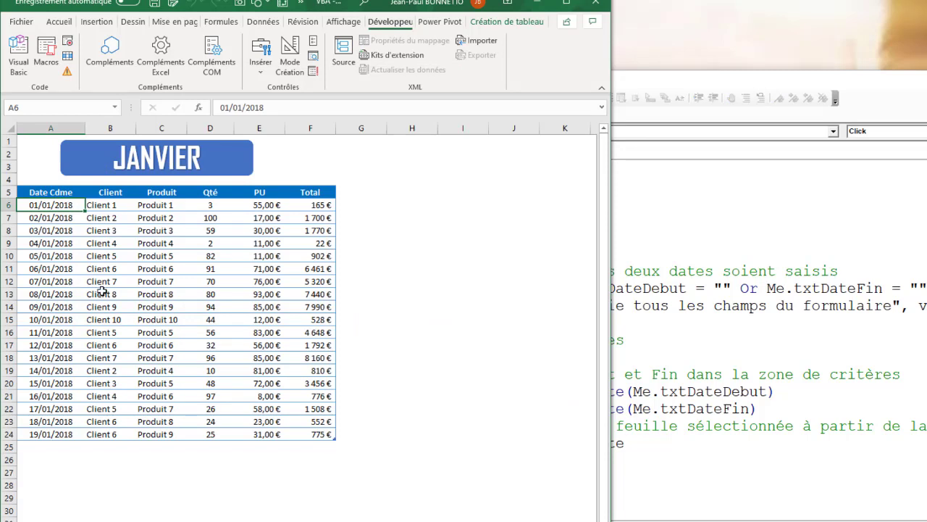
{"action": "left_click", "coordinate": [412, 225]}
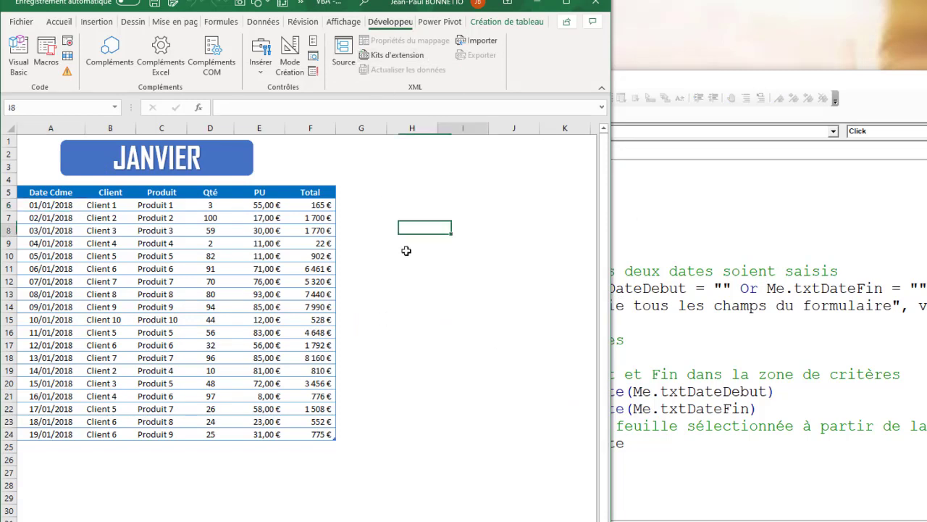
{"action": "left_click", "coordinate": [463, 167]}
{"action": "key", "text": "ctrl+Page_Up"}
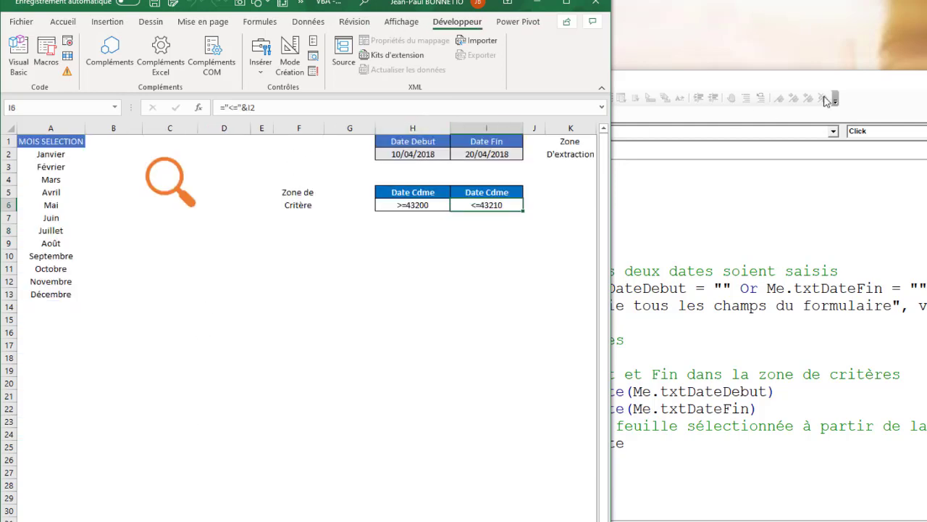
{"action": "left_click", "coordinate": [567, 2]}
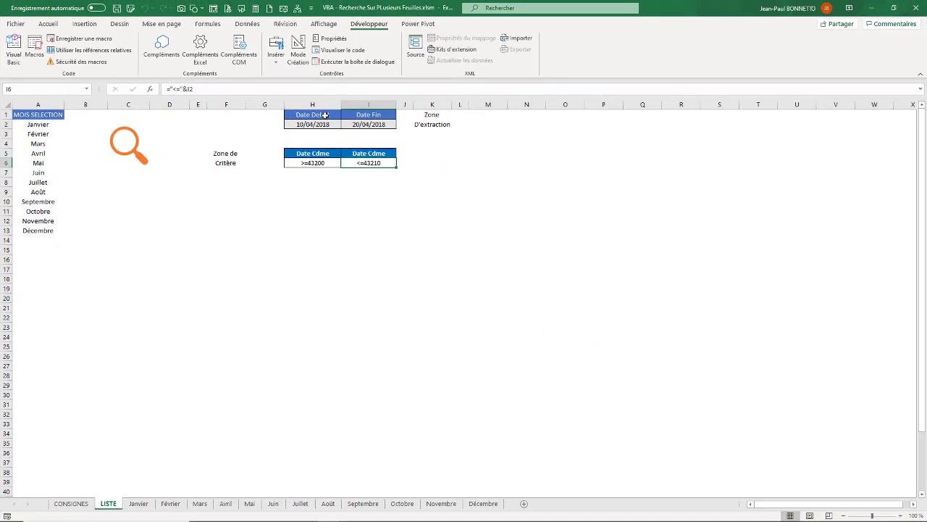
Step: Search the Juin sheet from 01/6/2018 to 20/6/2018, after dismissing the missing-dates warning
{"action": "left_click", "coordinate": [128, 139]}
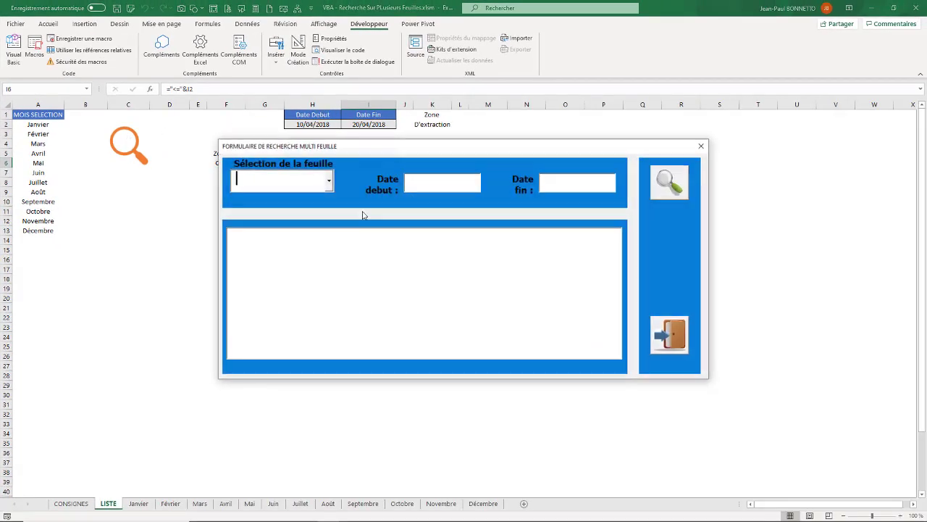
{"action": "left_click", "coordinate": [329, 180]}
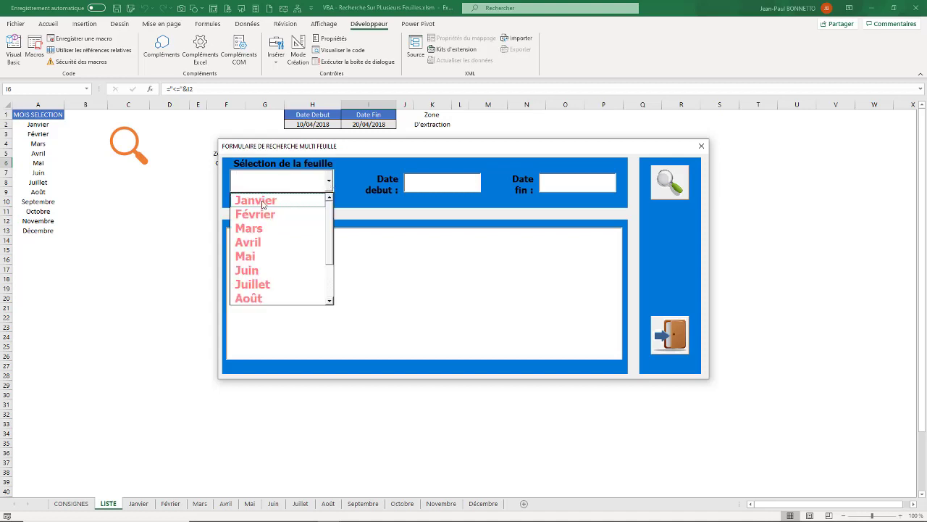
{"action": "left_click", "coordinate": [247, 270]}
{"action": "left_click", "coordinate": [428, 187]}
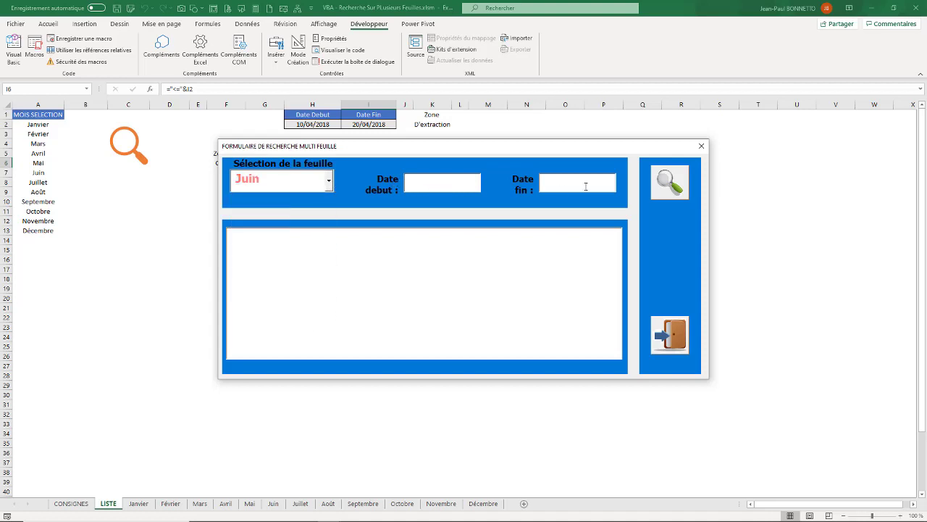
{"action": "left_click", "coordinate": [665, 184]}
{"action": "left_click", "coordinate": [523, 301]}
{"action": "left_click", "coordinate": [427, 183]}
{"action": "type", "text": "01/6"}
{"action": "type", "text": "/2018"}
{"action": "key", "text": "Tab"}
{"action": "type", "text": "20/6/"}
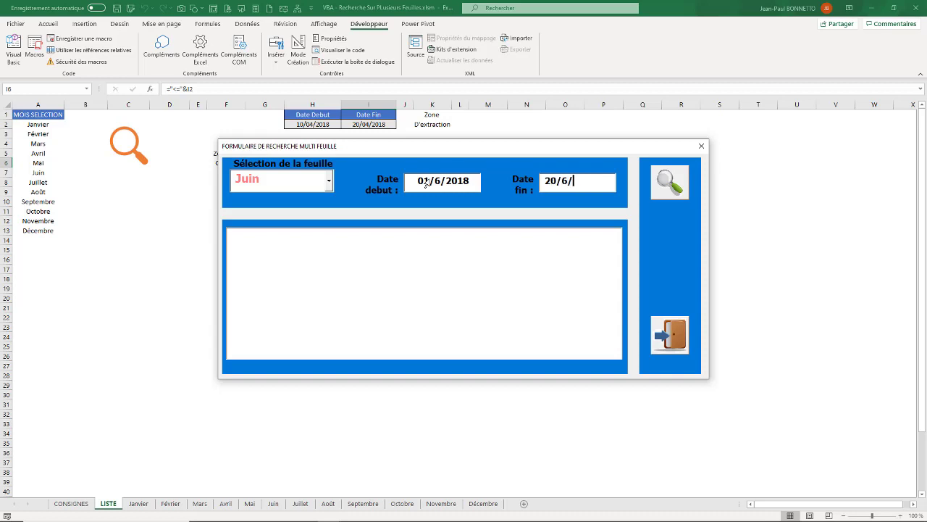
{"action": "type", "text": "2018"}
{"action": "left_click", "coordinate": [673, 182]}
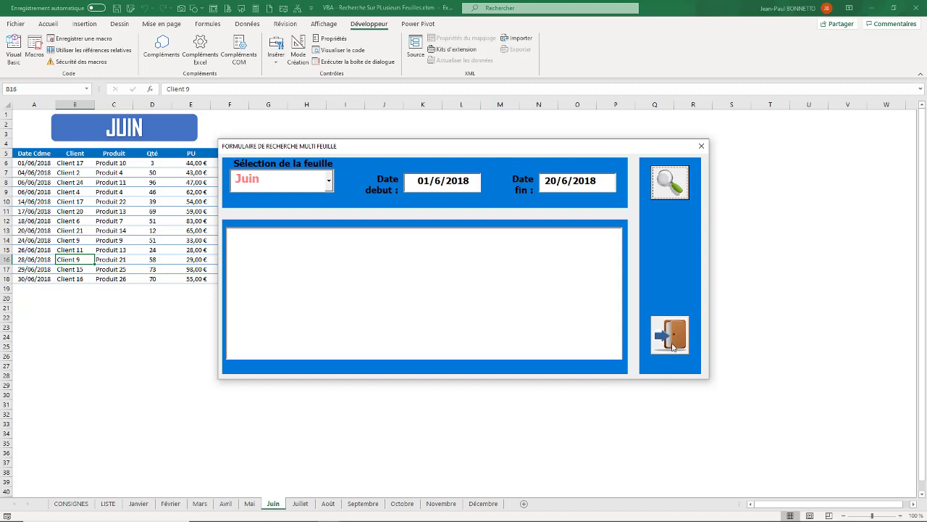
Step: Rerun the search on Septembre and then Janvier, then close the form with Quitter
{"action": "left_click", "coordinate": [328, 181]}
{"action": "left_click", "coordinate": [255, 256]}
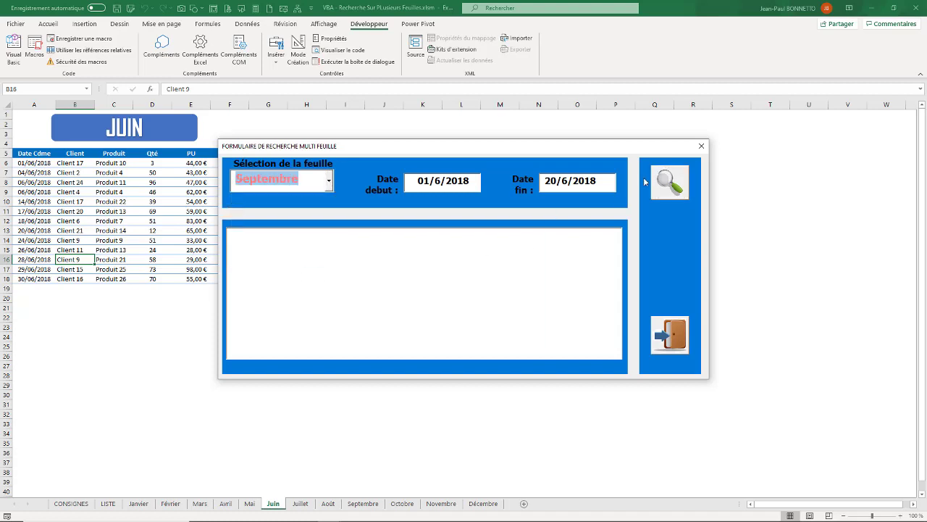
{"action": "left_click", "coordinate": [665, 177]}
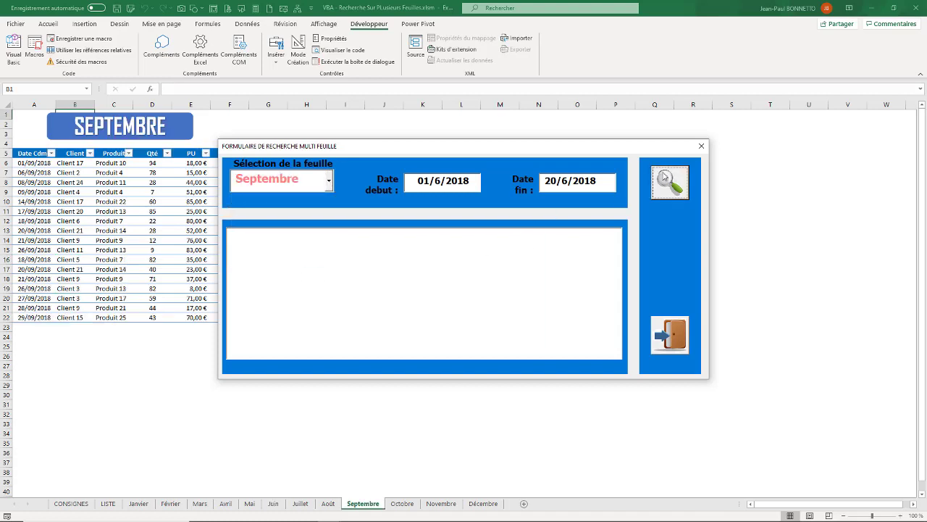
{"action": "left_click", "coordinate": [330, 181]}
{"action": "left_click_drag", "start_coordinate": [332, 250], "coordinate": [335, 192]}
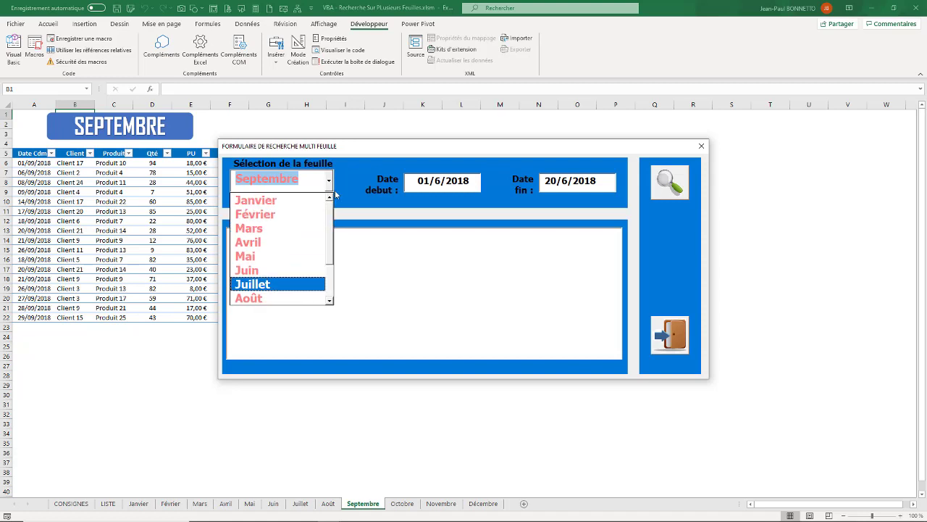
{"action": "left_click", "coordinate": [250, 201]}
{"action": "left_click", "coordinate": [666, 182]}
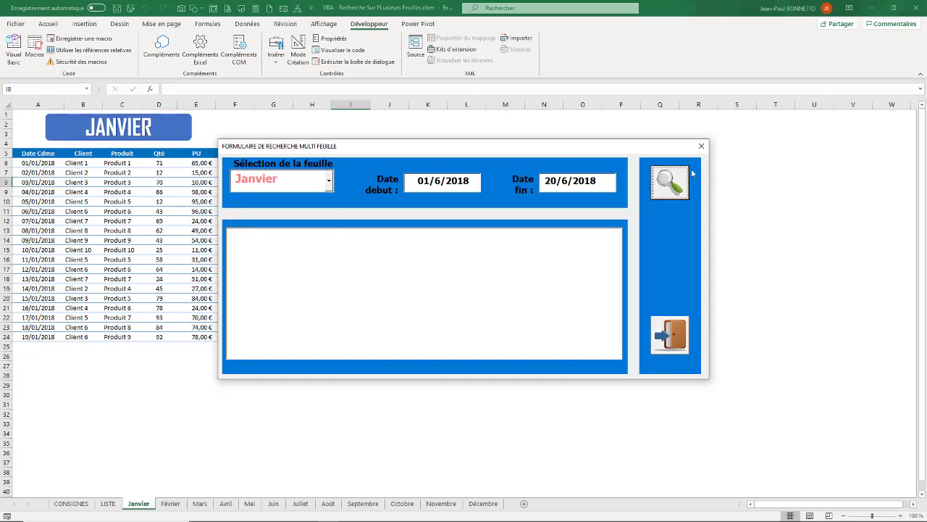
{"action": "left_click", "coordinate": [701, 146]}
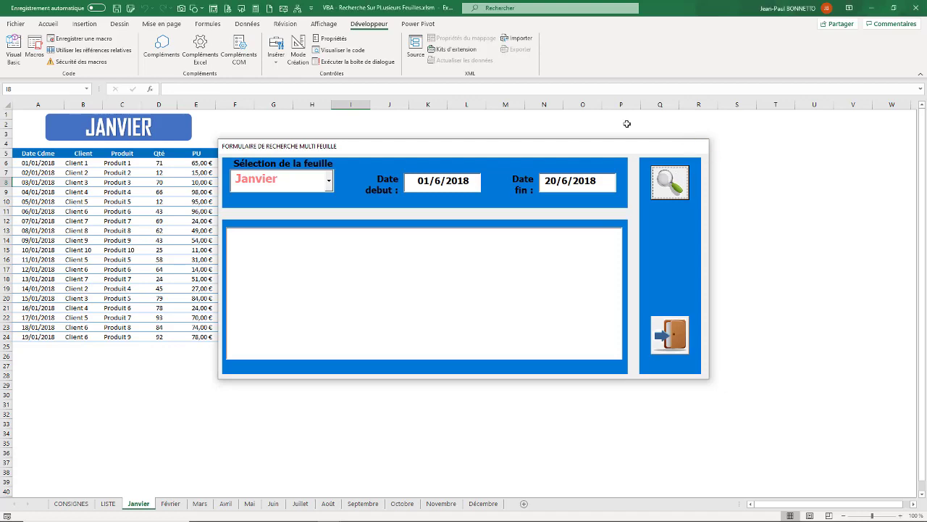
Step: Open btnRecherche_Click and insert a new line after Sheets(MaFeuille).Activate
{"action": "left_click", "coordinate": [11, 45]}
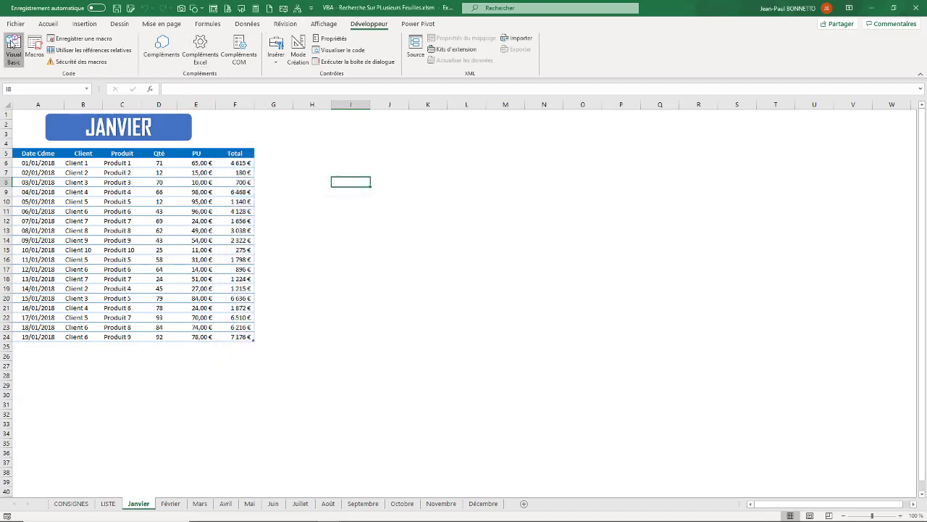
{"action": "double_click", "coordinate": [689, 149]}
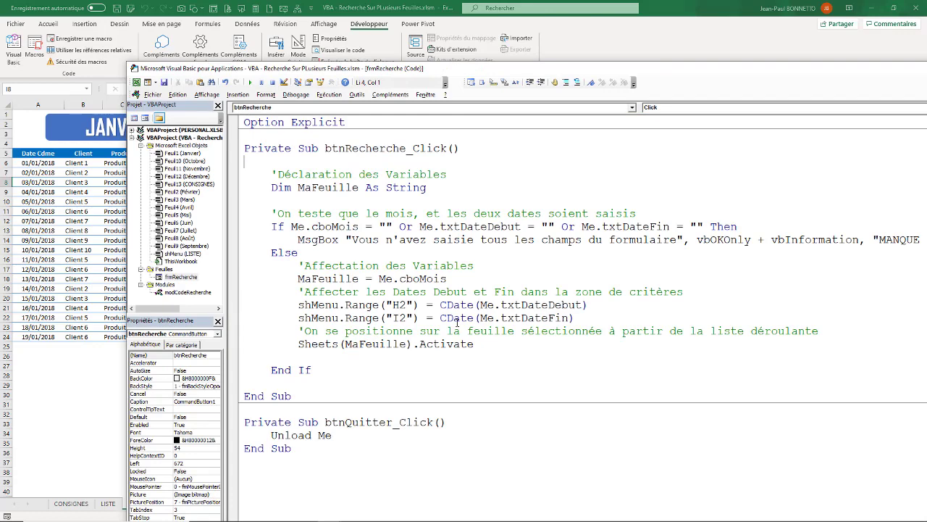
{"action": "left_click", "coordinate": [484, 346]}
{"action": "key", "text": "Return"}
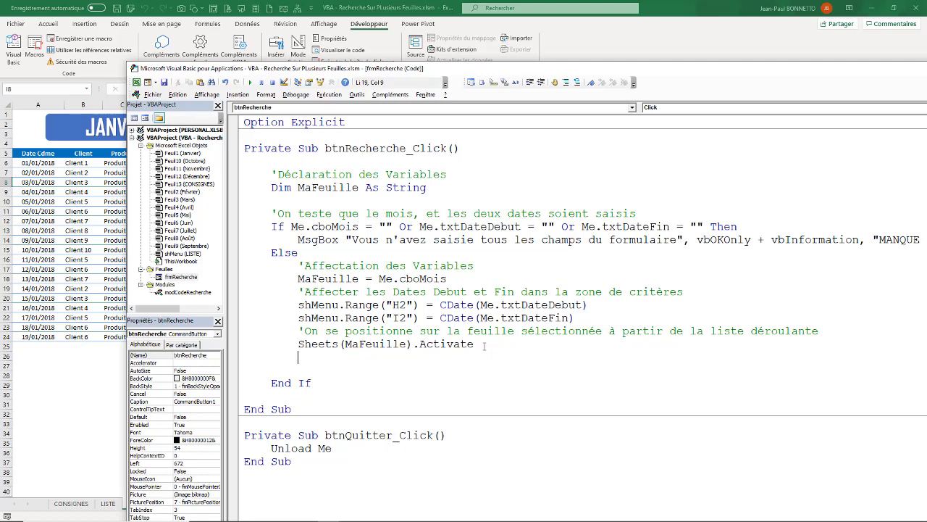
Step: Type the comment 'On appelle la procédure permettant d'extaire les données'
{"action": "type", "text": "'O"}
{"action": "key", "text": "BackSpace"}
{"action": "type", "text": "n"}
{"action": "type", "text": "ap"}
{"action": "type", "text": "plie"}
{"action": "key", "text": "BackSpace"}
{"action": "key", "text": "BackSpace"}
{"action": "key", "text": "BackSpace"}
{"action": "type", "text": "elle la pro"}
{"action": "type", "text": "cédure per"}
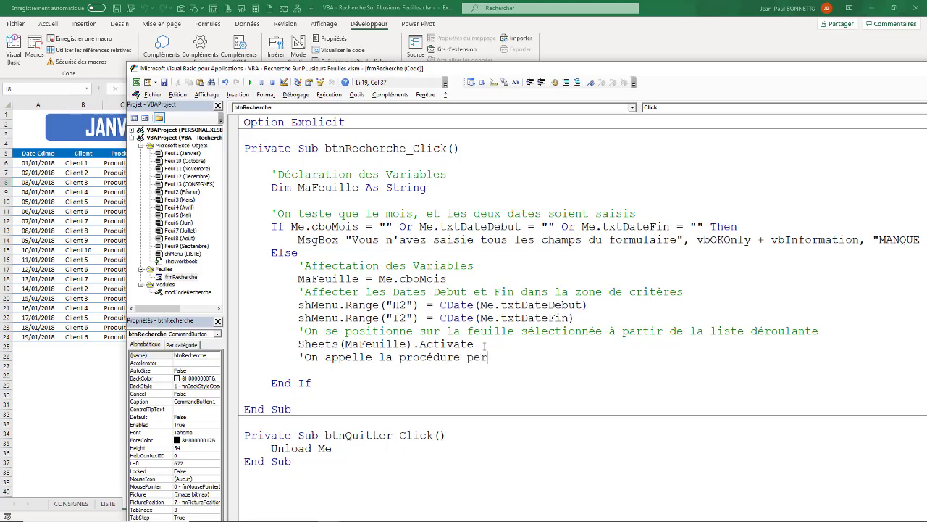
{"action": "type", "text": "mettant de"}
{"action": "key", "text": "BackSpace"}
{"action": "key", "text": "BackSpace"}
{"action": "type", "text": "'extair"}
{"action": "type", "text": "e les donné"}
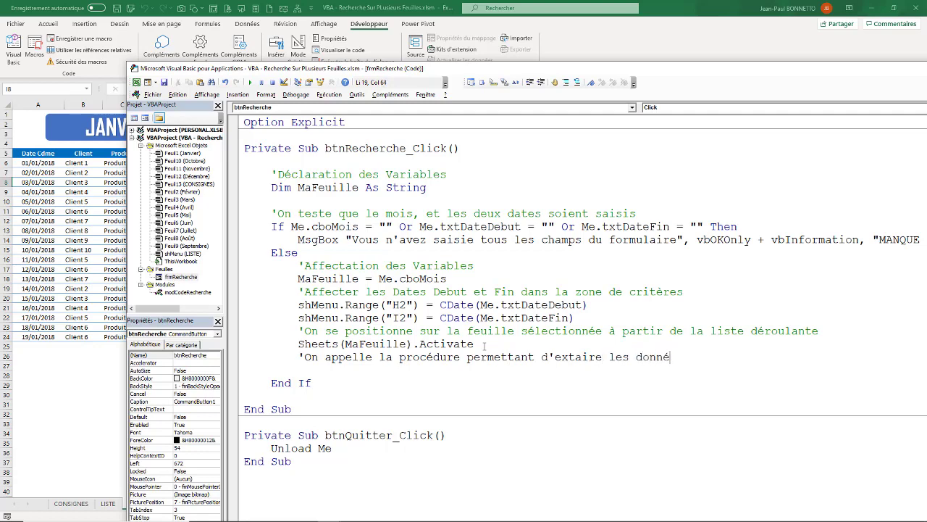
{"action": "type", "text": "es"}
{"action": "key", "text": "Return"}
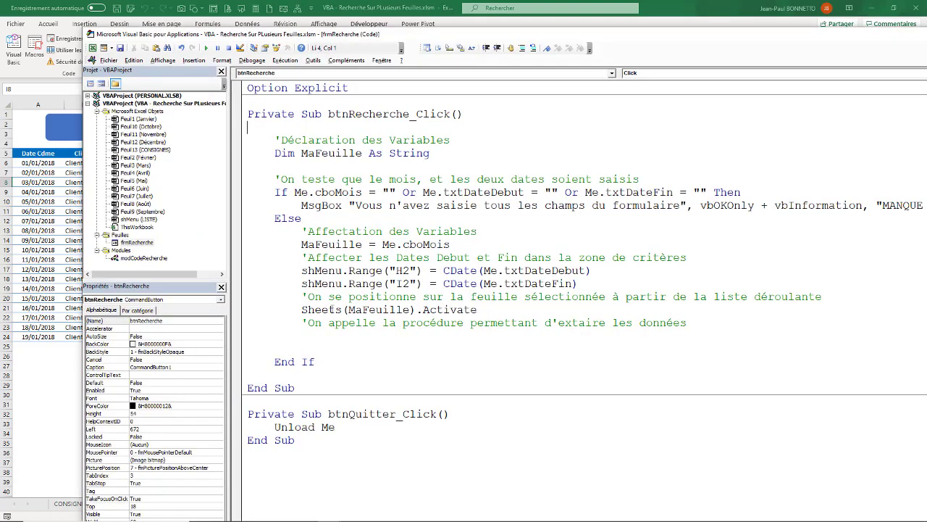
Step: Write Call FiltreAvance on the line under the comment
{"action": "left_click", "coordinate": [306, 336]}
{"action": "type", "text": "Cal"}
{"action": "key", "text": "BackSpace"}
{"action": "type", "text": "ll fil"}
{"action": "type", "text": "treavance"}
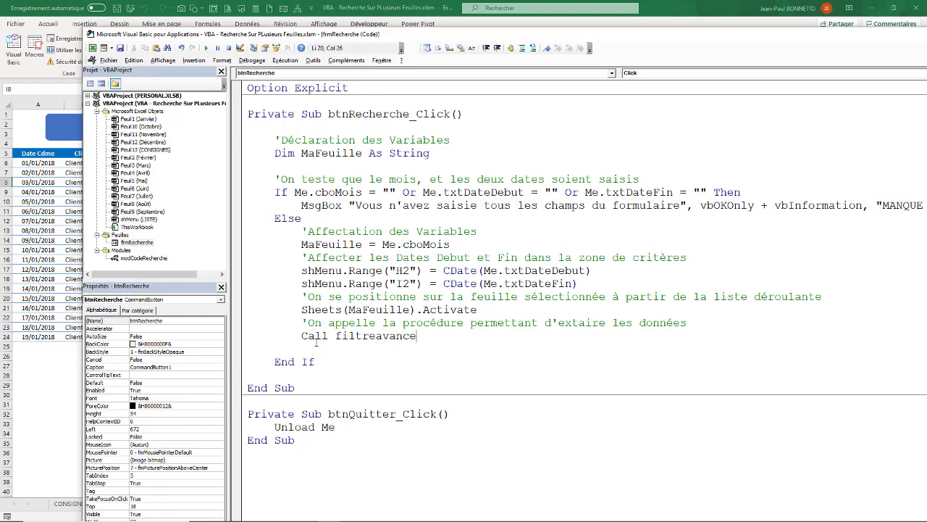
{"action": "key", "text": "Down"}
{"action": "key", "text": "Up"}
Step: Review the FiltreAvance procedure in modCodeRecherche, then return to the Janvier sheet
{"action": "double_click", "coordinate": [142, 258]}
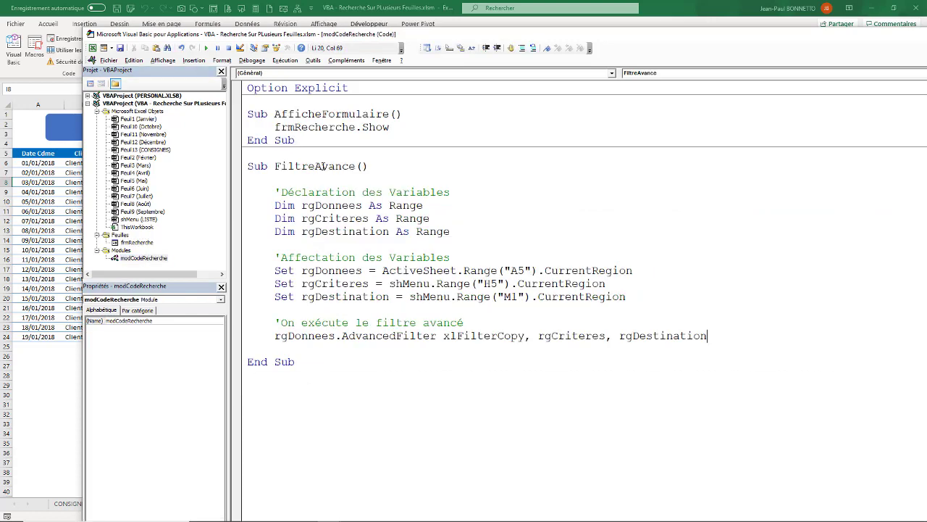
{"action": "left_click_drag", "start_coordinate": [276, 166], "coordinate": [356, 166]}
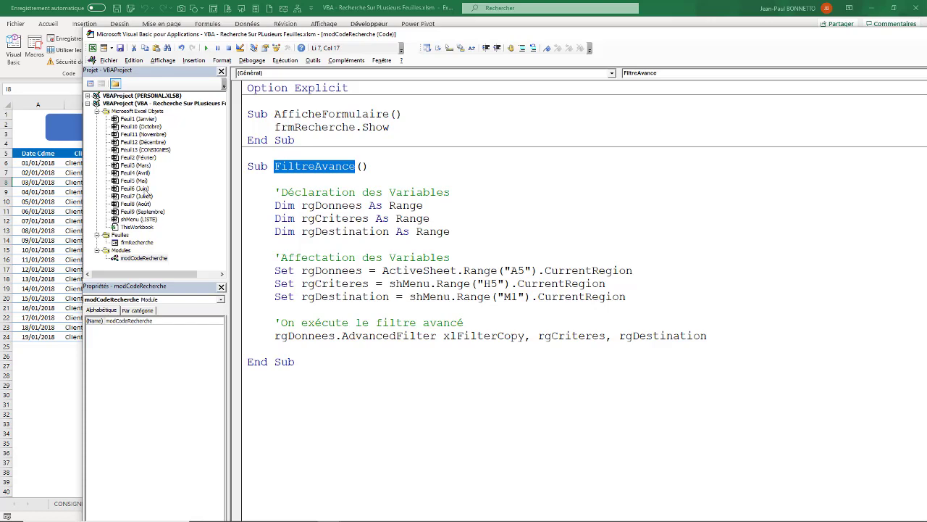
{"action": "left_click", "coordinate": [61, 200]}
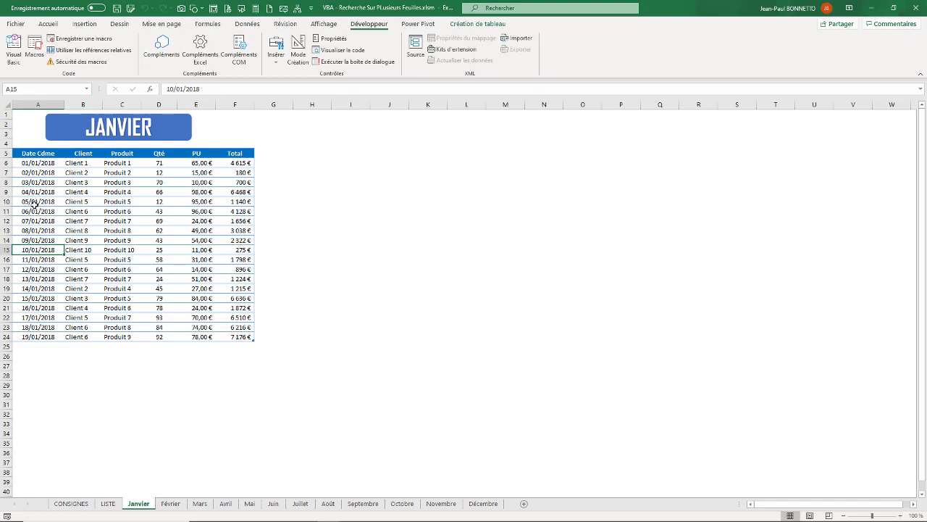
Step: Check the Janvier dates, then search Janvier from 5/1/18 to 10/1/18 on LISTE and close the form
{"action": "mouse_move", "coordinate": [35, 203]}
{"action": "left_mouse_down"}
{"action": "mouse_move", "coordinate": [47, 249]}
{"action": "mouse_move", "coordinate": [236, 249]}
{"action": "left_mouse_up"}
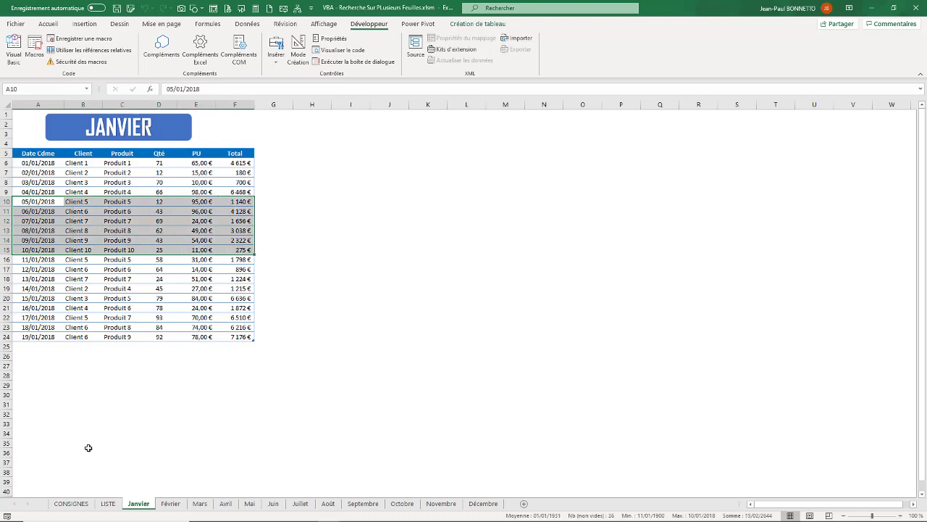
{"action": "left_click", "coordinate": [108, 504]}
{"action": "left_click", "coordinate": [128, 144]}
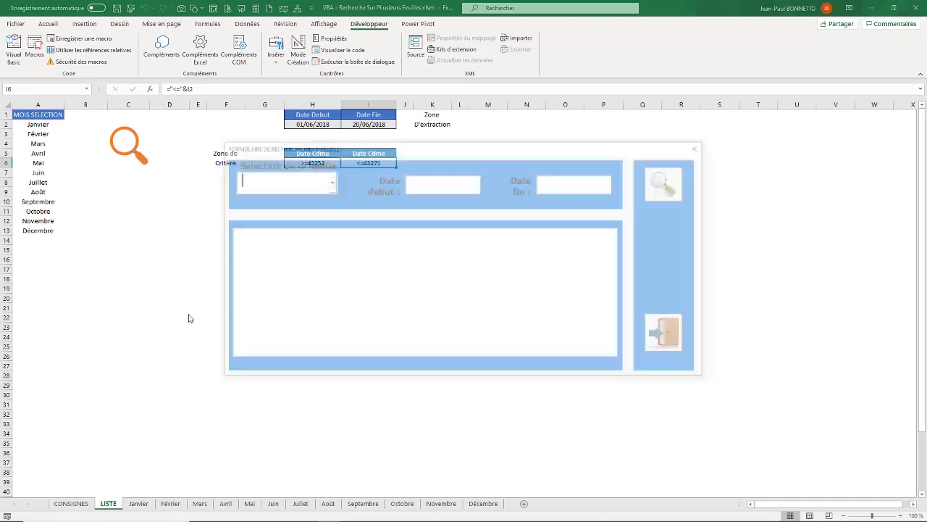
{"action": "left_click", "coordinate": [330, 181]}
{"action": "left_click", "coordinate": [253, 201]}
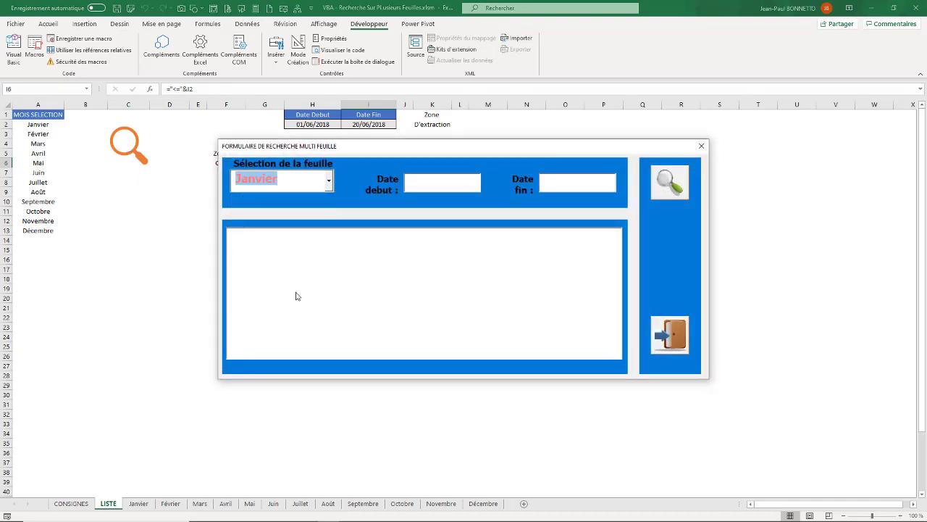
{"action": "left_click", "coordinate": [444, 185]}
{"action": "type", "text": "5/"}
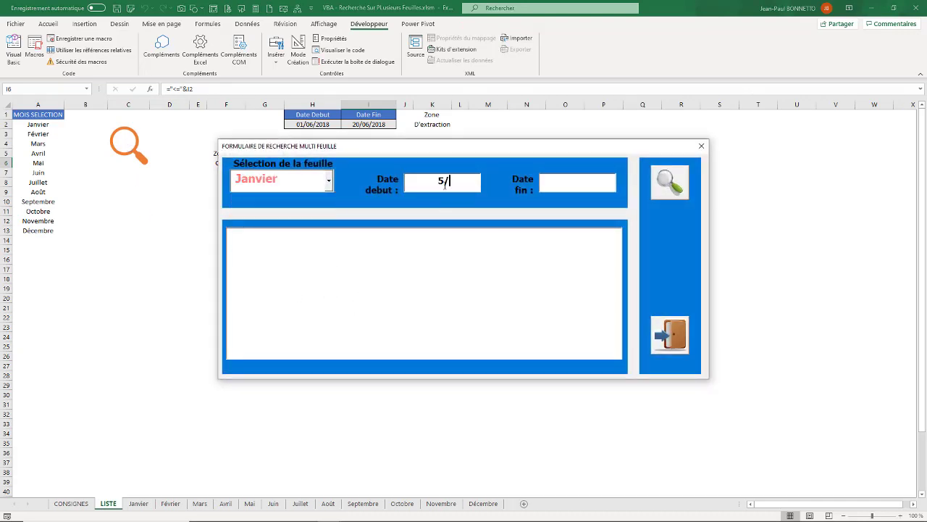
{"action": "type", "text": "1/18"}
{"action": "type", "text": "10/1/"}
{"action": "type", "text": "18"}
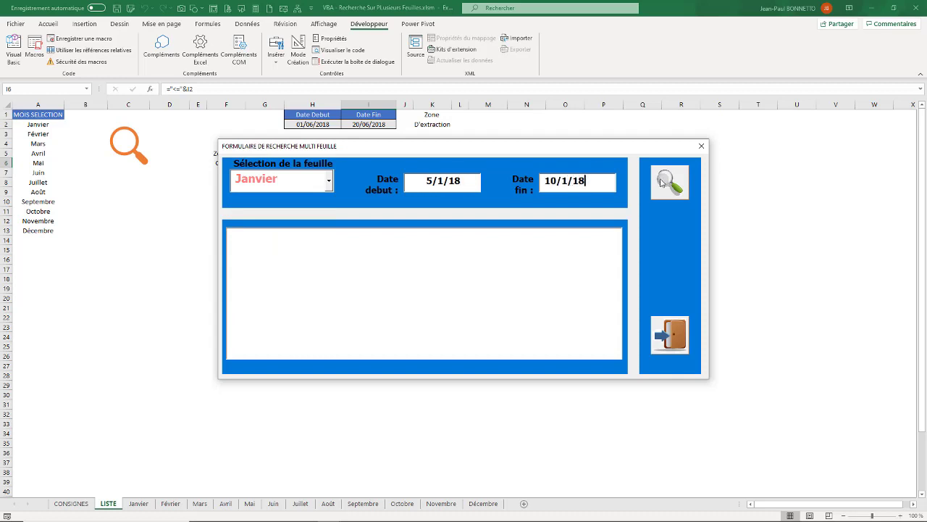
{"action": "left_click", "coordinate": [673, 185]}
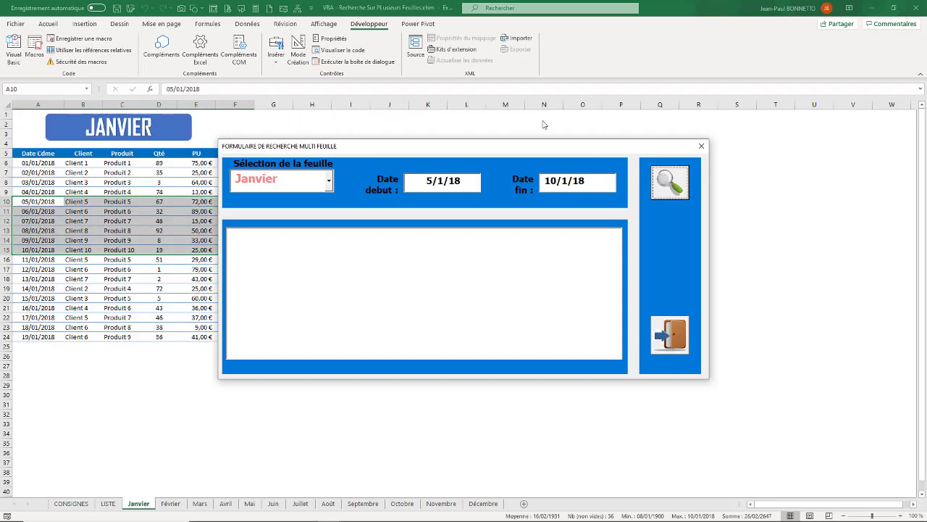
{"action": "left_click_drag", "start_coordinate": [430, 145], "coordinate": [362, 167]}
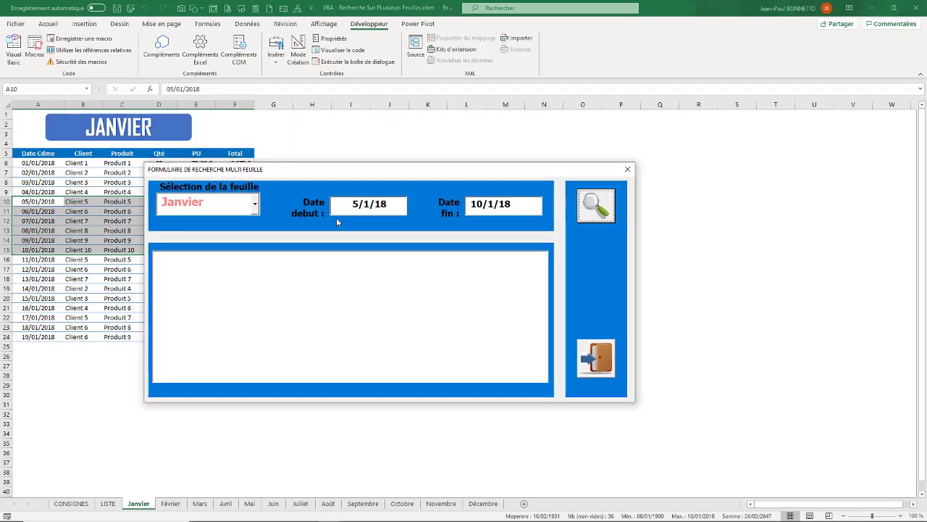
{"action": "left_click", "coordinate": [593, 360]}
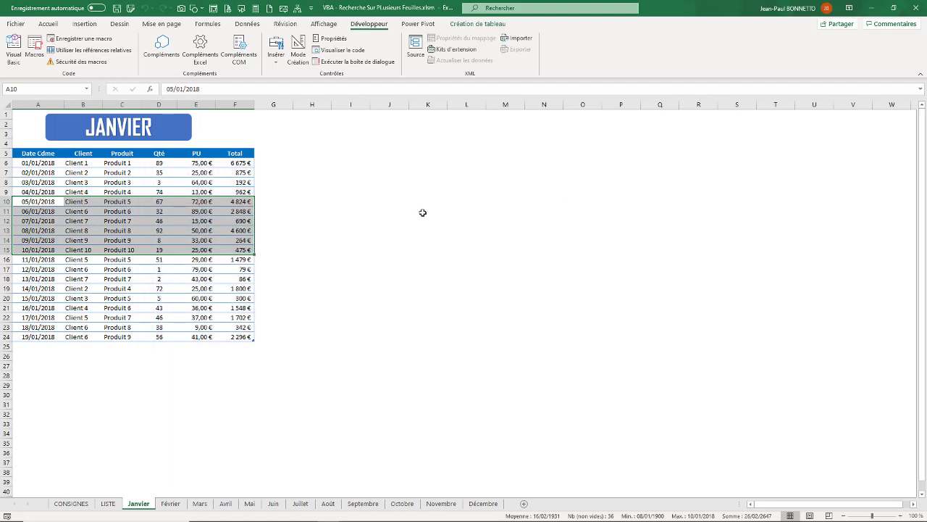
Step: On LISTE, select the extracted table M1:R7, browse the Name Box ranges, then select M2:R7
{"action": "left_click", "coordinate": [112, 503]}
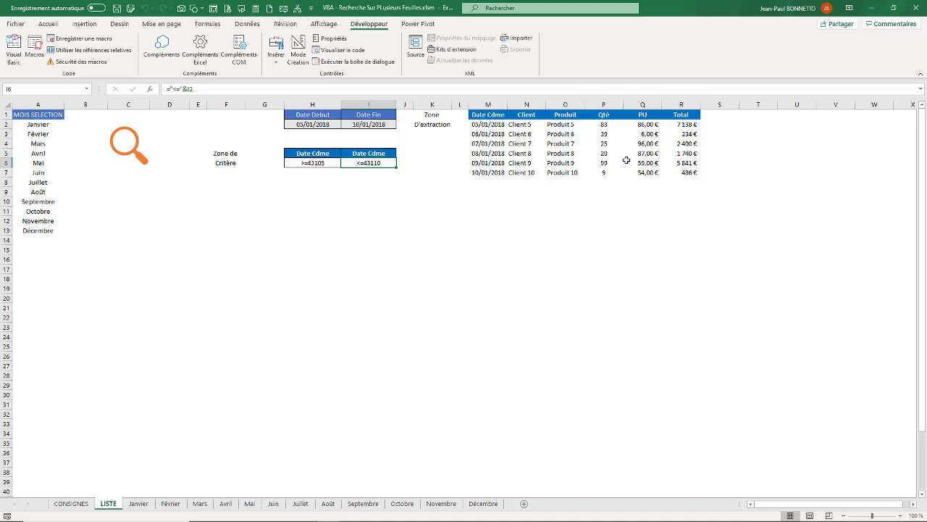
{"action": "left_click", "coordinate": [527, 135]}
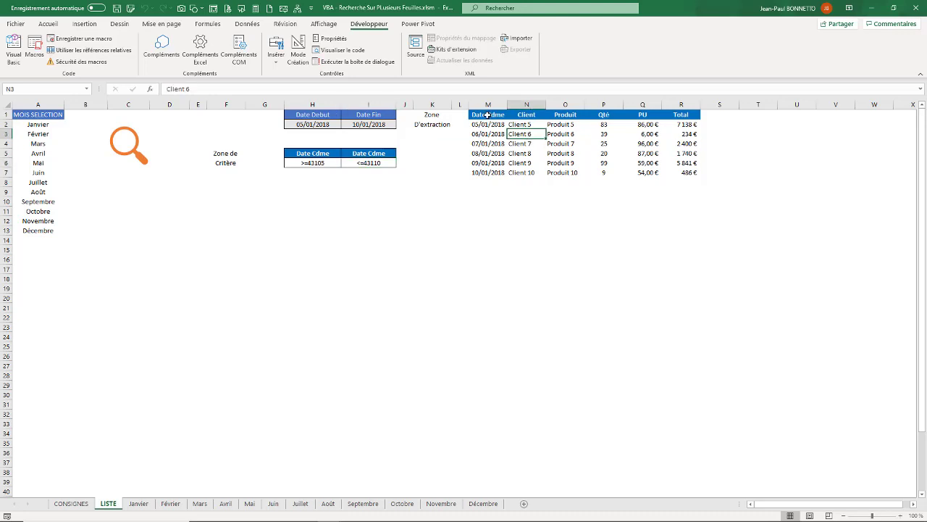
{"action": "left_click_drag", "start_coordinate": [488, 115], "coordinate": [671, 173]}
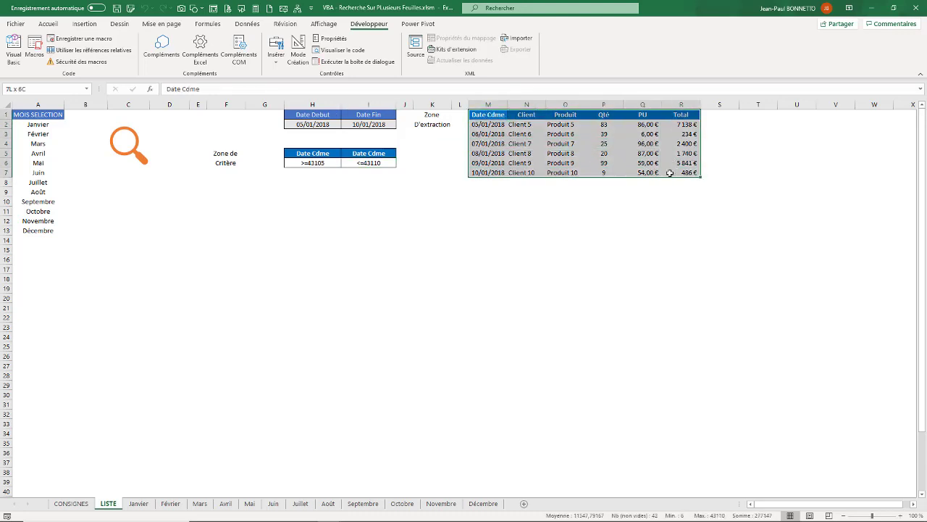
{"action": "left_click", "coordinate": [89, 88]}
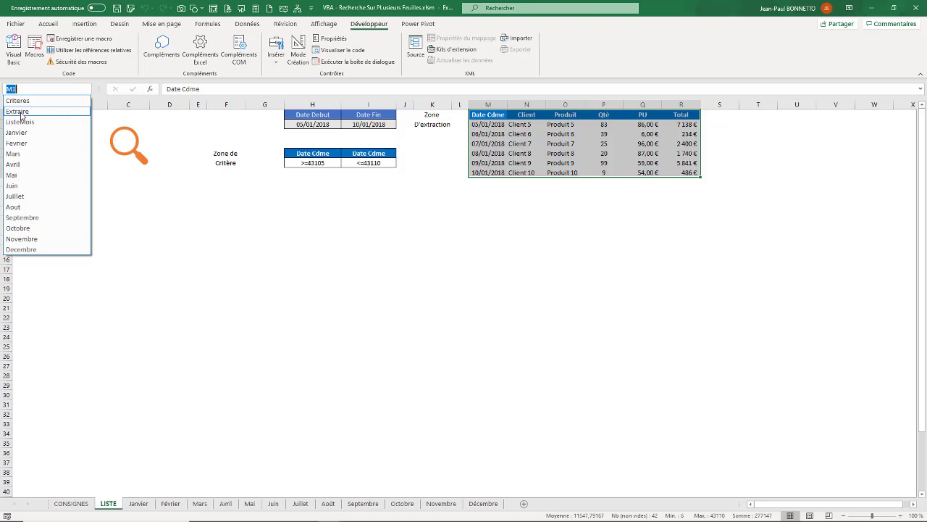
{"action": "left_click", "coordinate": [513, 127]}
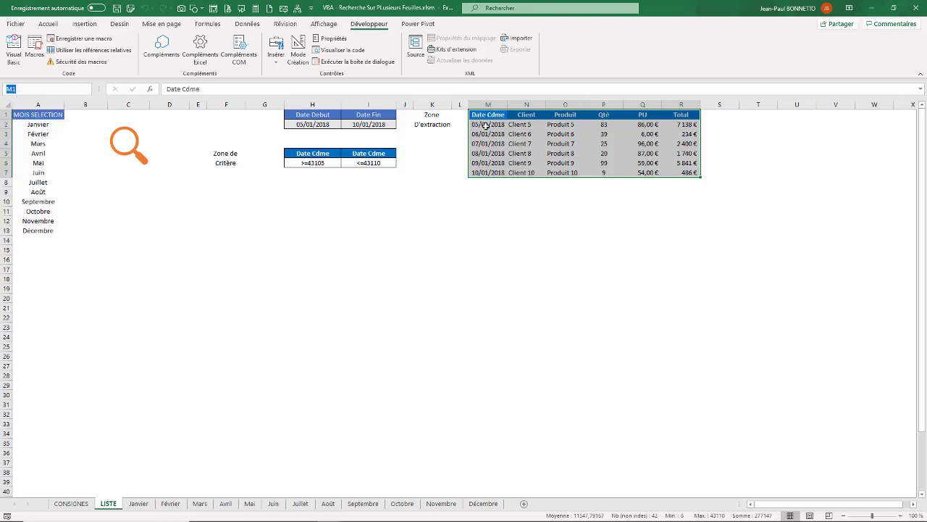
{"action": "left_click_drag", "start_coordinate": [484, 125], "coordinate": [677, 173]}
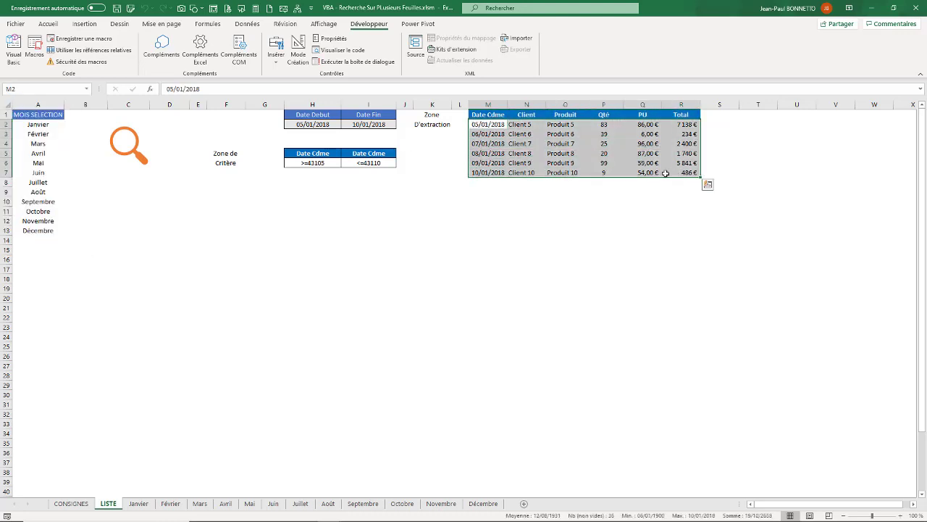
Step: Pick Extraire in the Name Box to reveal it covers M1:R1, then head back to the editor
{"action": "left_click", "coordinate": [85, 90]}
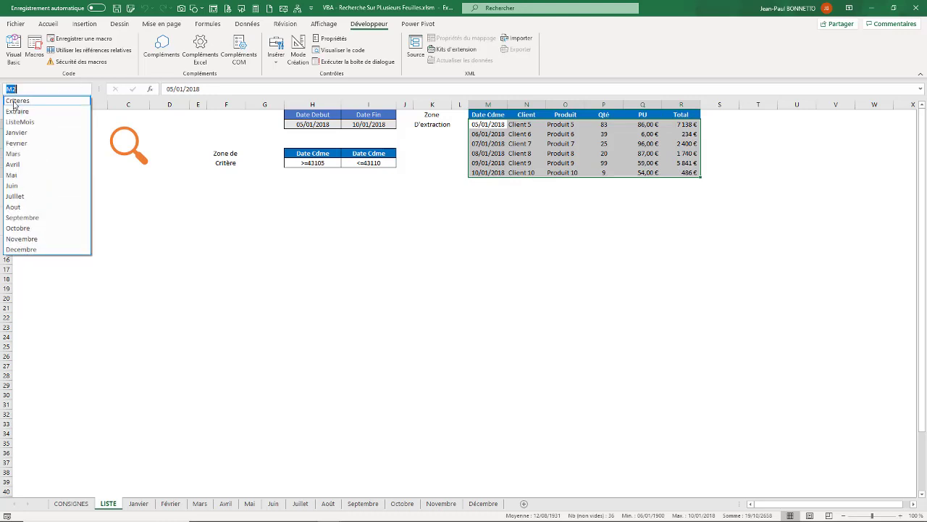
{"action": "left_click", "coordinate": [18, 105]}
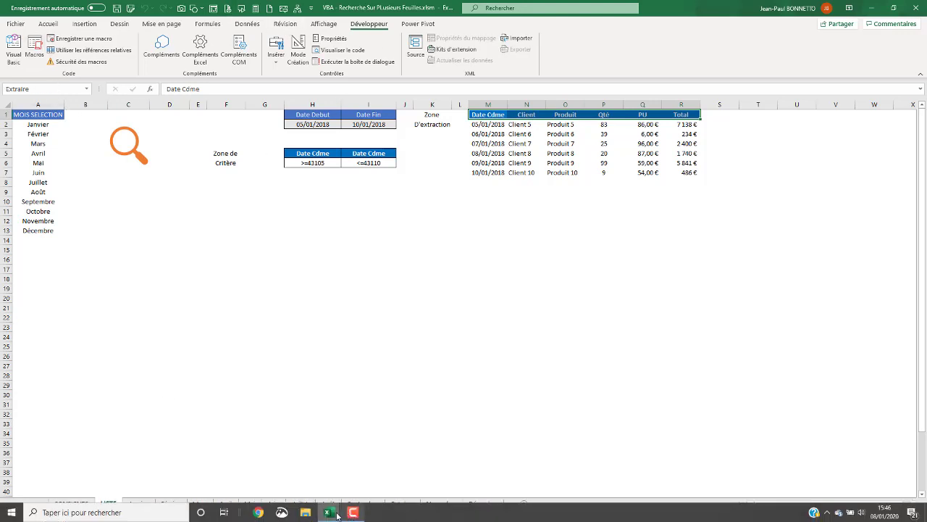
{"action": "left_click", "coordinate": [329, 513]}
Step: Set lstResultat's RowSource to Extraire in frmRecherche, then dismiss the Macros dialog from a test run
{"action": "left_click", "coordinate": [376, 473]}
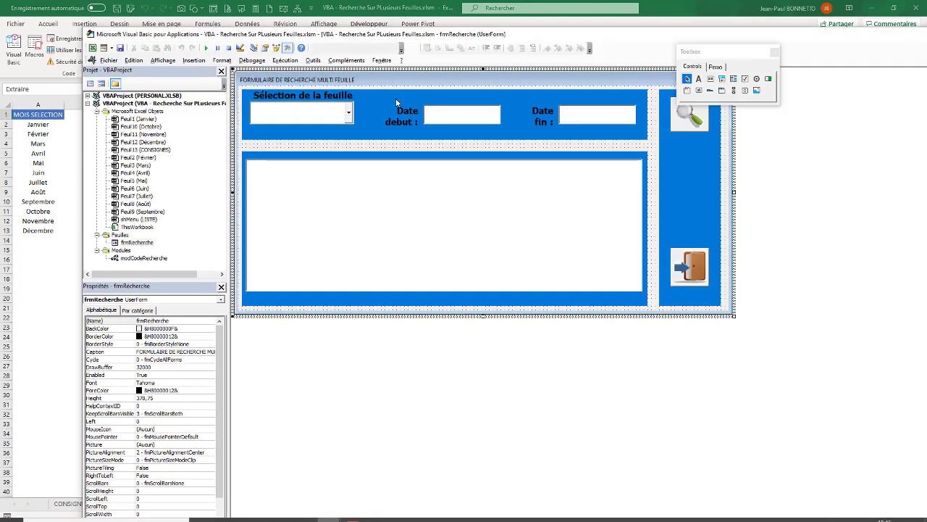
{"action": "left_click", "coordinate": [388, 208]}
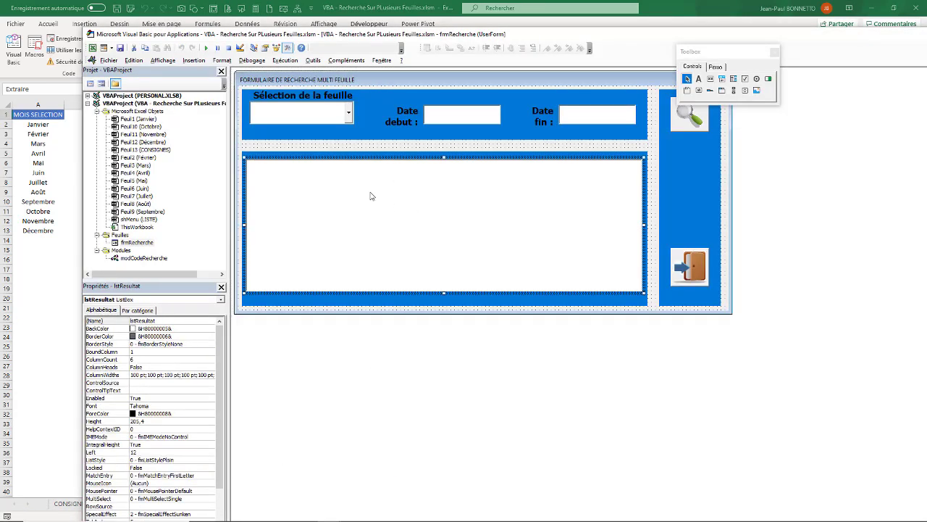
{"action": "left_click_drag", "start_coordinate": [219, 346], "coordinate": [217, 391]}
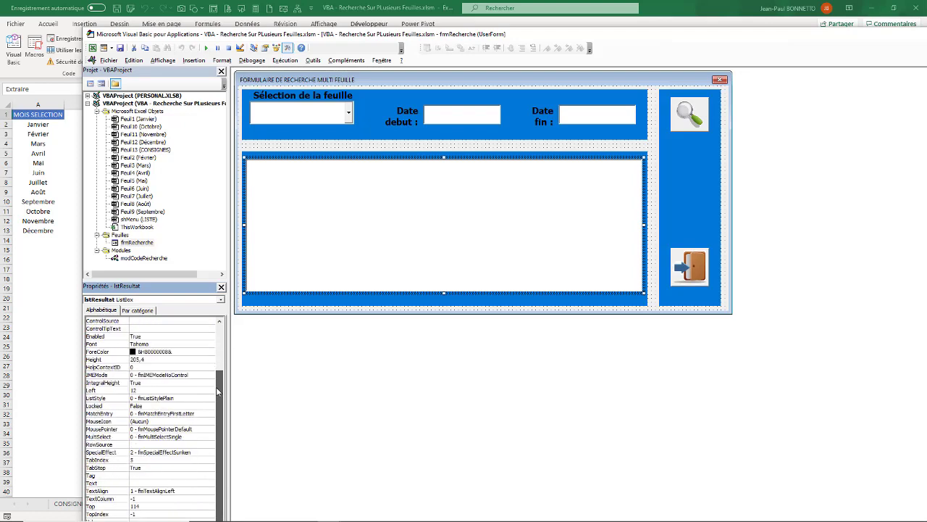
{"action": "left_click", "coordinate": [135, 444]}
{"action": "type", "text": "Extraire"}
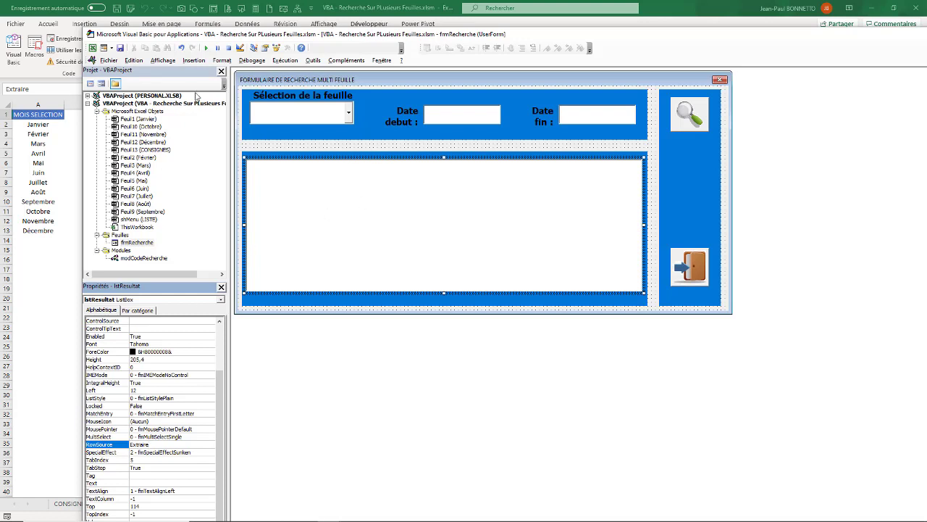
{"action": "left_click", "coordinate": [207, 47]}
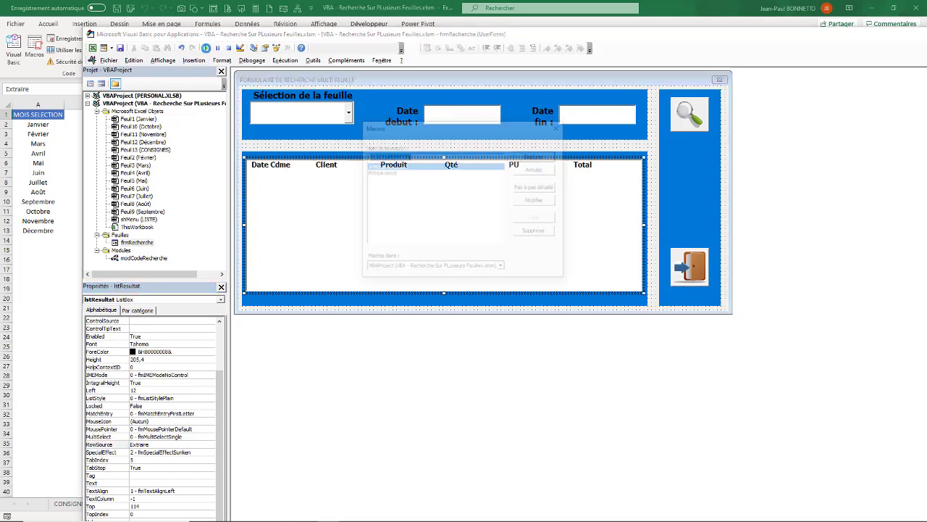
{"action": "left_click", "coordinate": [560, 126]}
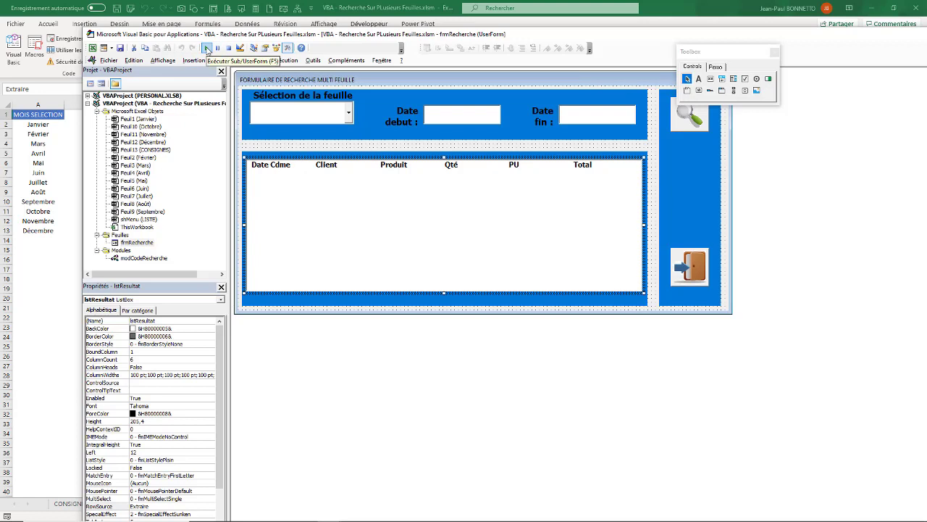
Step: Run and close the search form, save the workbook, and restore the VBA editor to a smaller window
{"action": "left_click", "coordinate": [207, 49]}
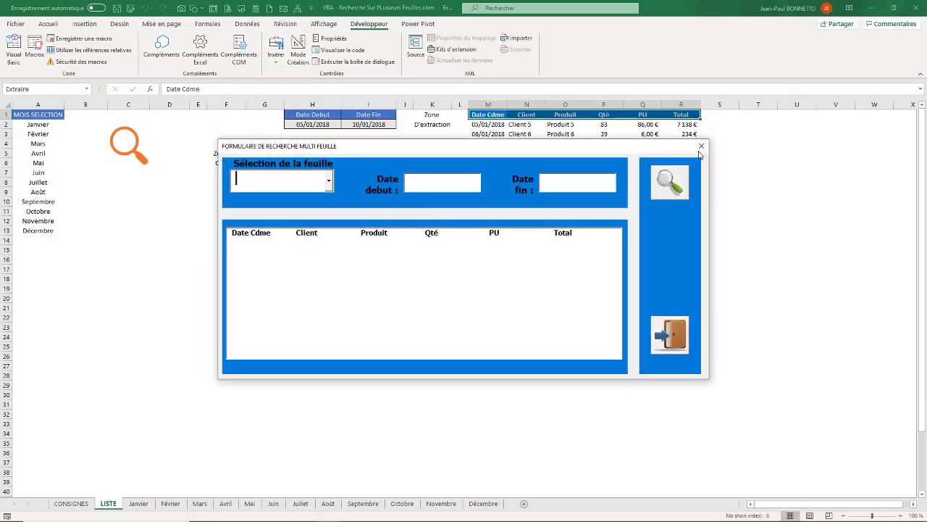
{"action": "left_click", "coordinate": [701, 148]}
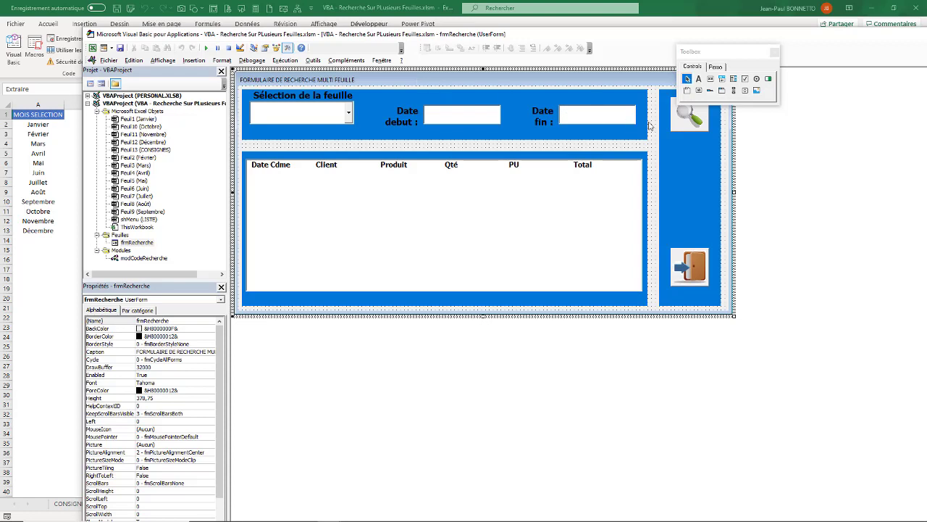
{"action": "left_click", "coordinate": [120, 47]}
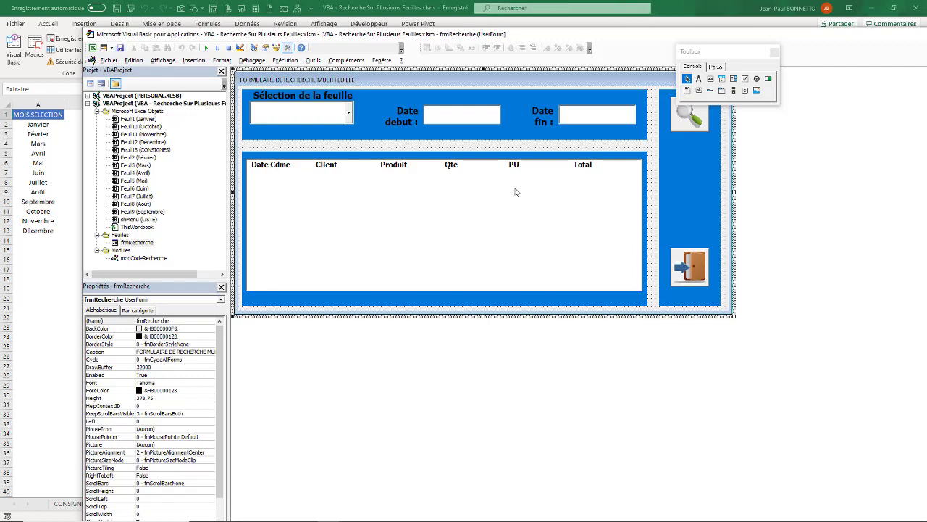
{"action": "double_click", "coordinate": [538, 36]}
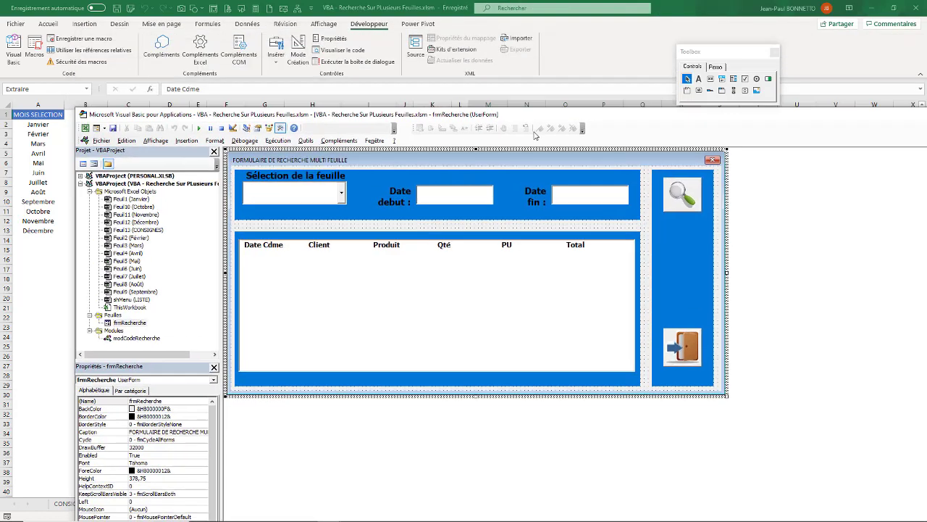
{"action": "left_click_drag", "start_coordinate": [507, 114], "coordinate": [520, 59]}
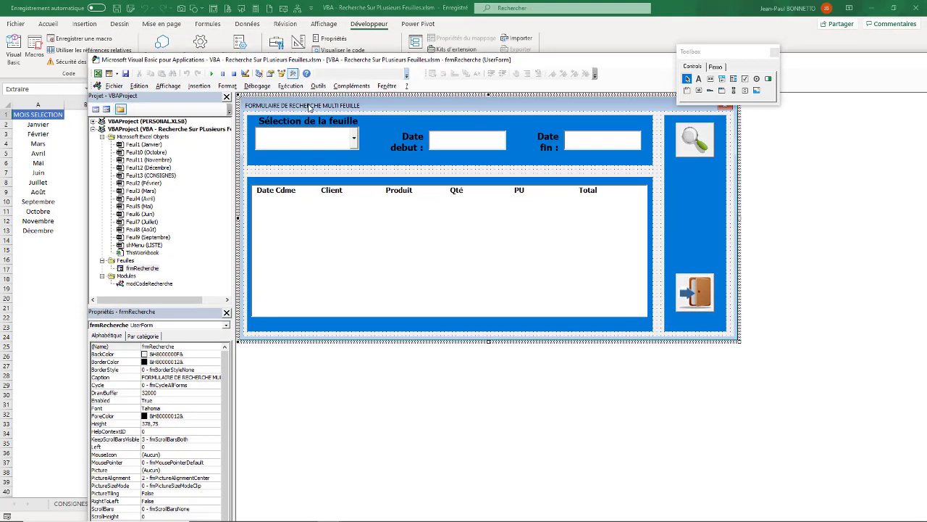
Step: Search Mars from 1/3/18 to 20/3/18, accept the overwrite warning, close the form, then show LISTE
{"action": "left_click", "coordinate": [211, 74]}
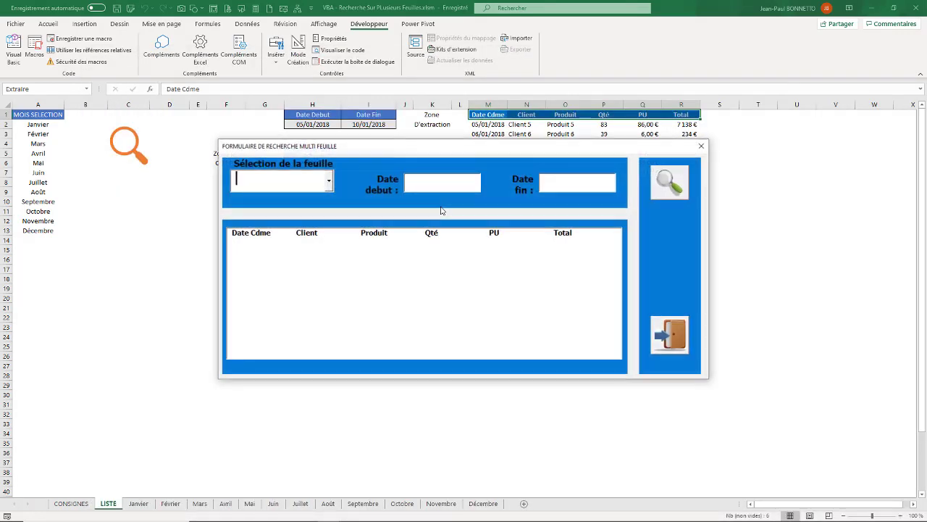
{"action": "left_click", "coordinate": [328, 183]}
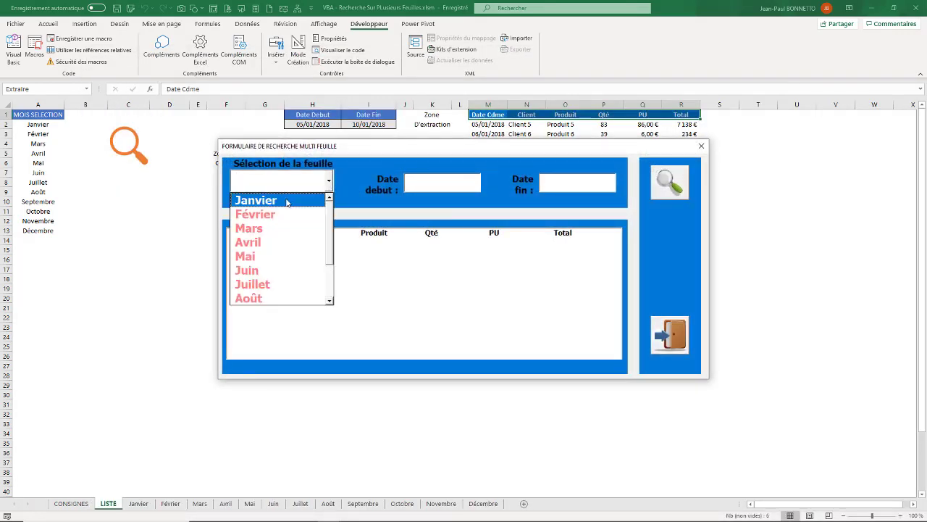
{"action": "left_click", "coordinate": [250, 231]}
{"action": "left_click", "coordinate": [445, 184]}
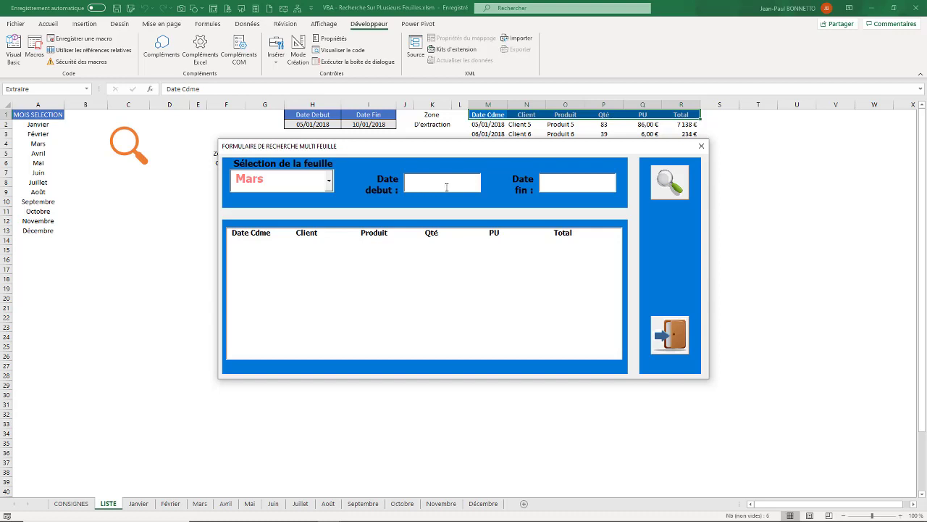
{"action": "type", "text": "1/3/"}
{"action": "type", "text": "18"}
{"action": "type", "text": "20"}
{"action": "type", "text": "/3/18"}
{"action": "left_click", "coordinate": [670, 185]}
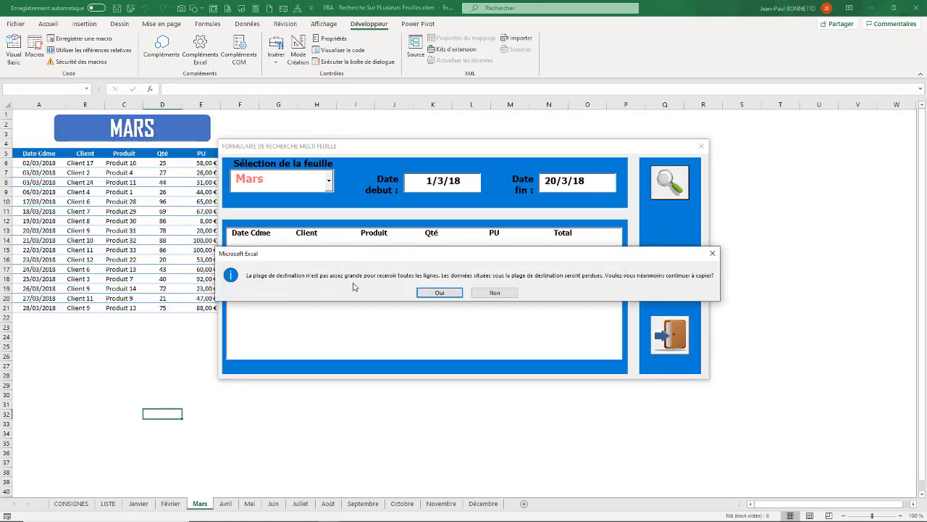
{"action": "left_click", "coordinate": [440, 293]}
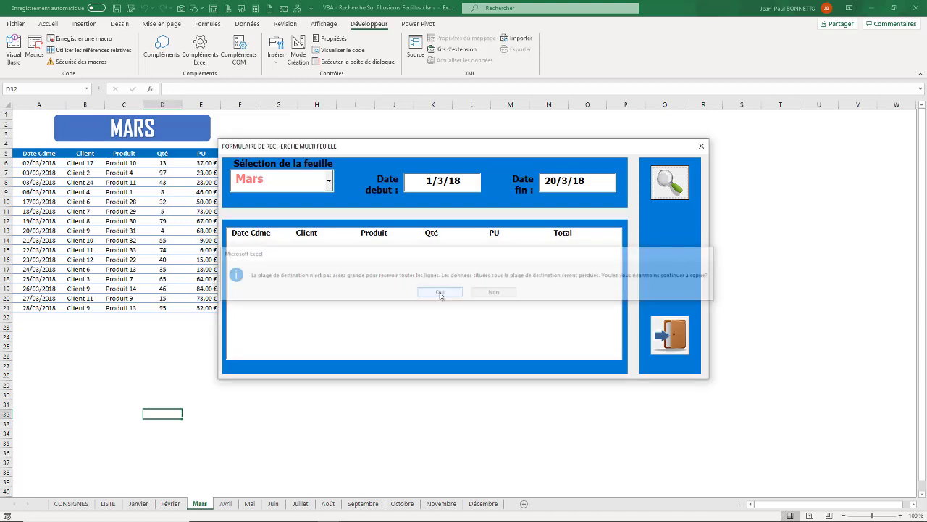
{"action": "left_click", "coordinate": [673, 341]}
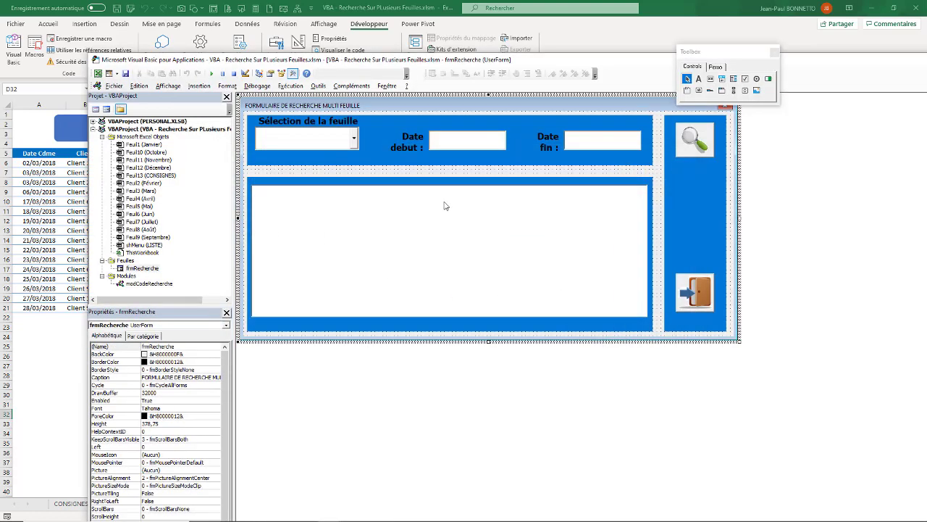
{"action": "key", "text": "alt+F11"}
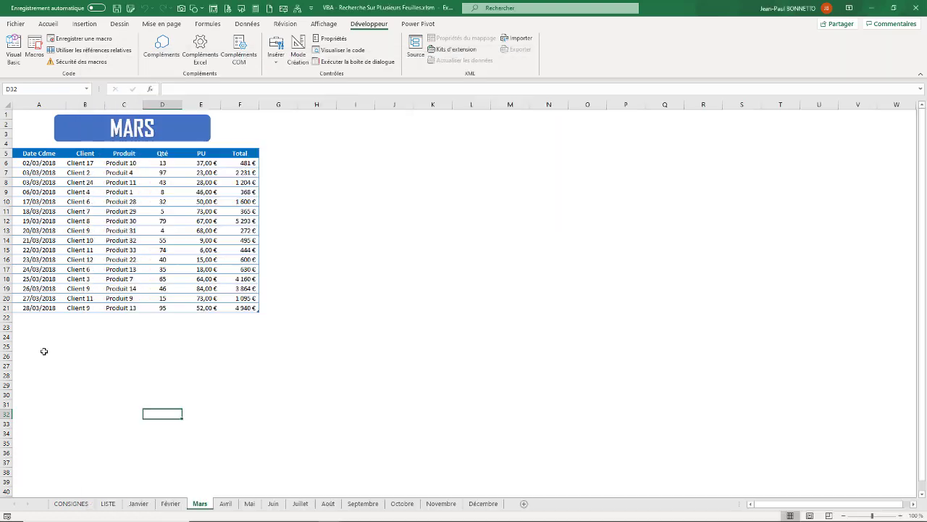
{"action": "left_click", "coordinate": [109, 503]}
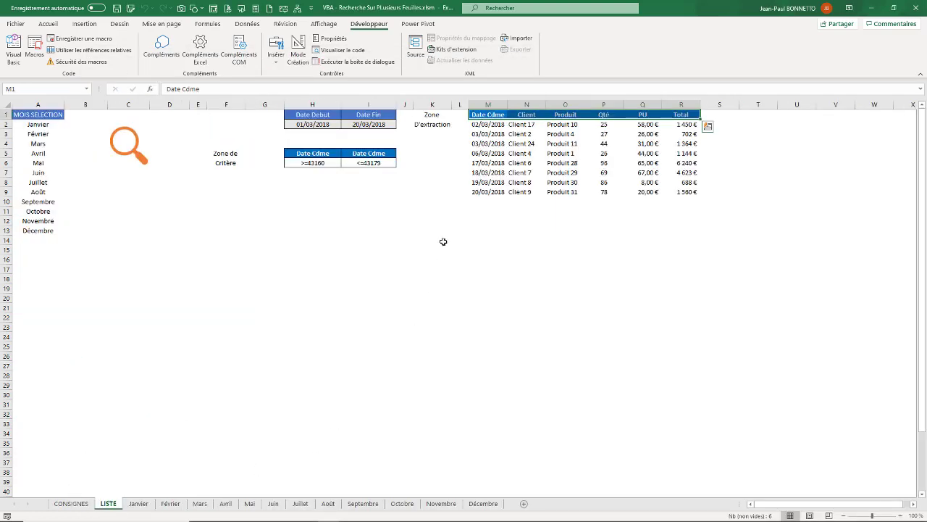
Step: Select the extracted Mars table M1:R9 on LISTE, then return to the VBA editor
{"action": "mouse_move", "coordinate": [484, 116]}
{"action": "left_mouse_down"}
{"action": "mouse_move", "coordinate": [632, 124]}
{"action": "mouse_move", "coordinate": [678, 192]}
{"action": "left_mouse_up"}
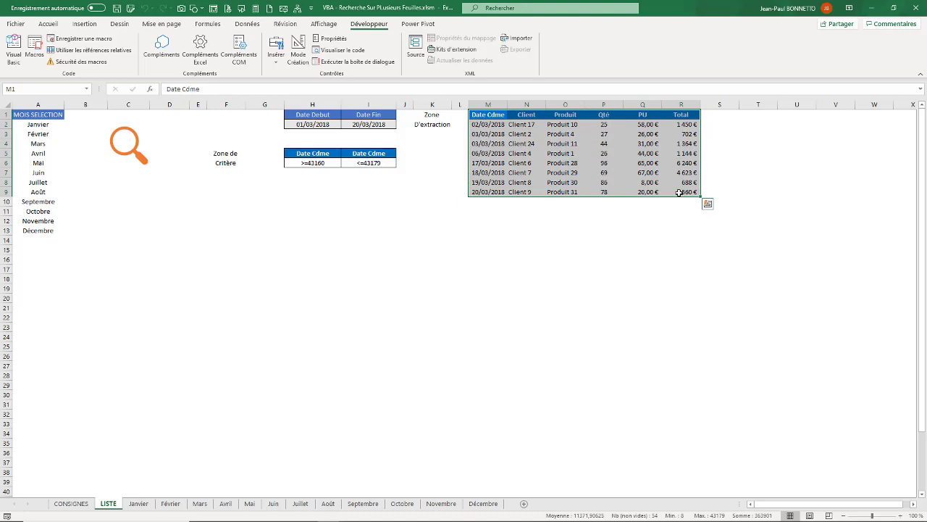
{"action": "left_click", "coordinate": [533, 142]}
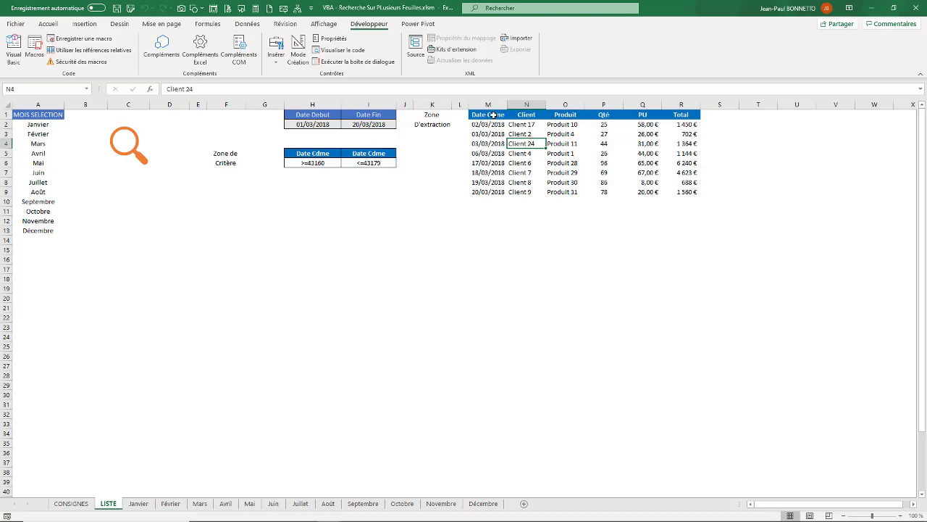
{"action": "left_click_drag", "start_coordinate": [491, 114], "coordinate": [681, 192]}
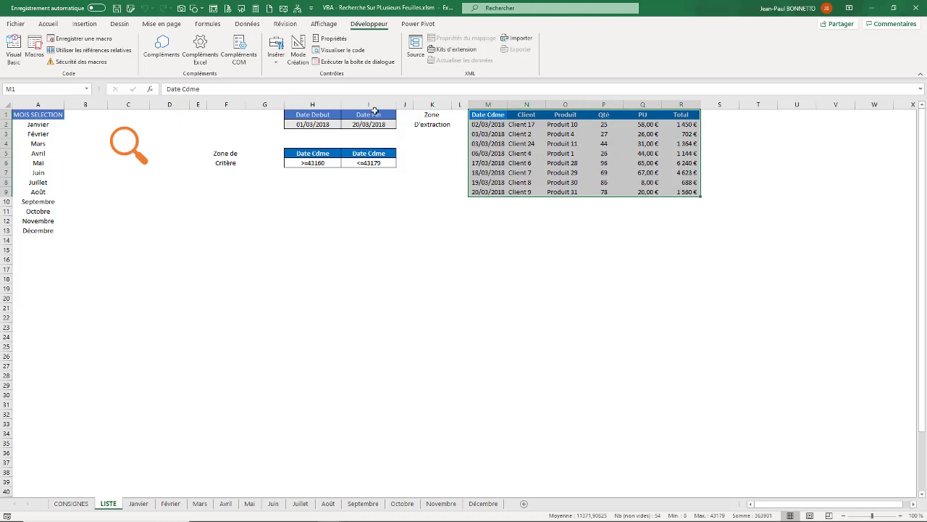
{"action": "left_click", "coordinate": [21, 47]}
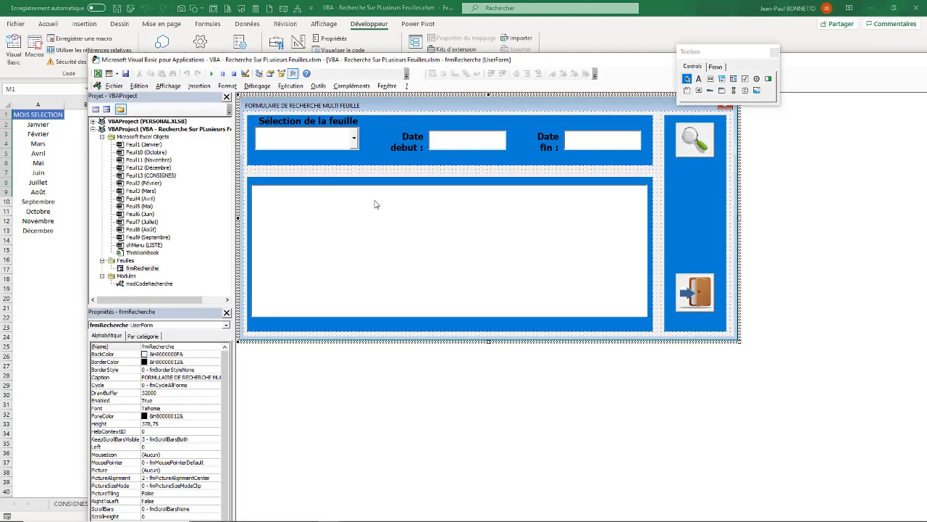
Step: In modCodeRecherche's FiltreAvance macro, declare Dim rgEffacer As Range below the rgDestination declaration
{"action": "double_click", "coordinate": [158, 285]}
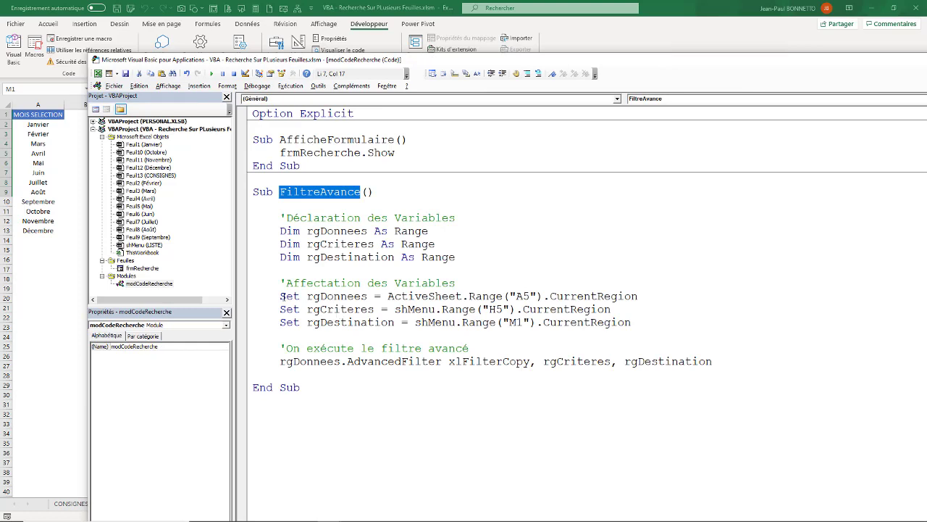
{"action": "left_click", "coordinate": [471, 261]}
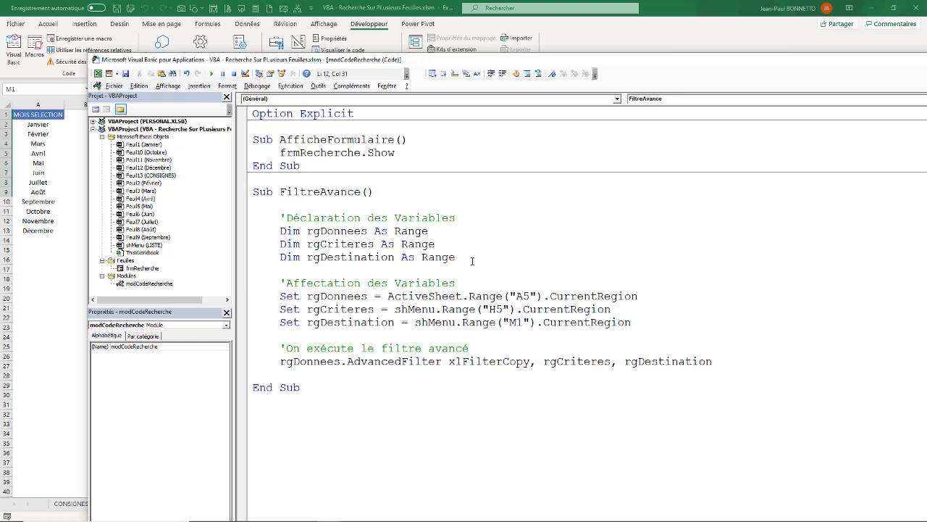
{"action": "key", "text": "Return"}
{"action": "type", "text": "Dim rfE"}
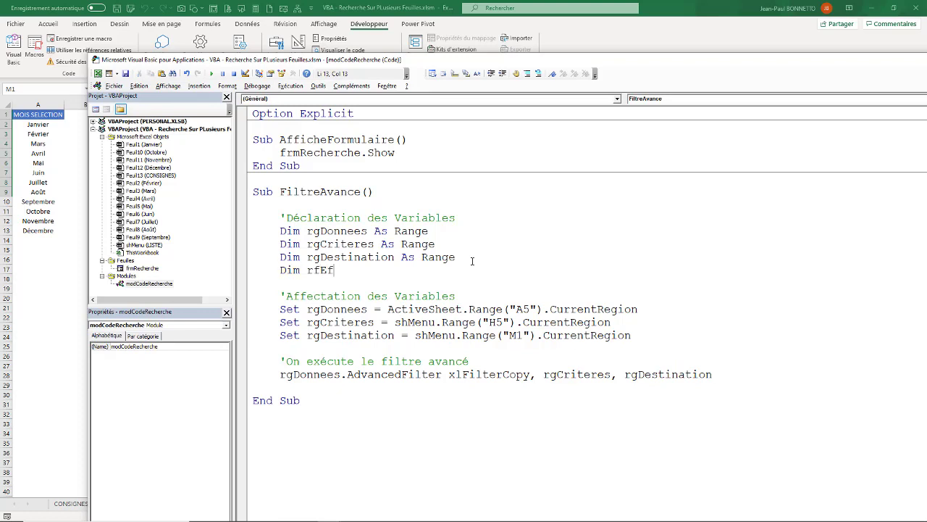
{"action": "type", "text": "facer as "}
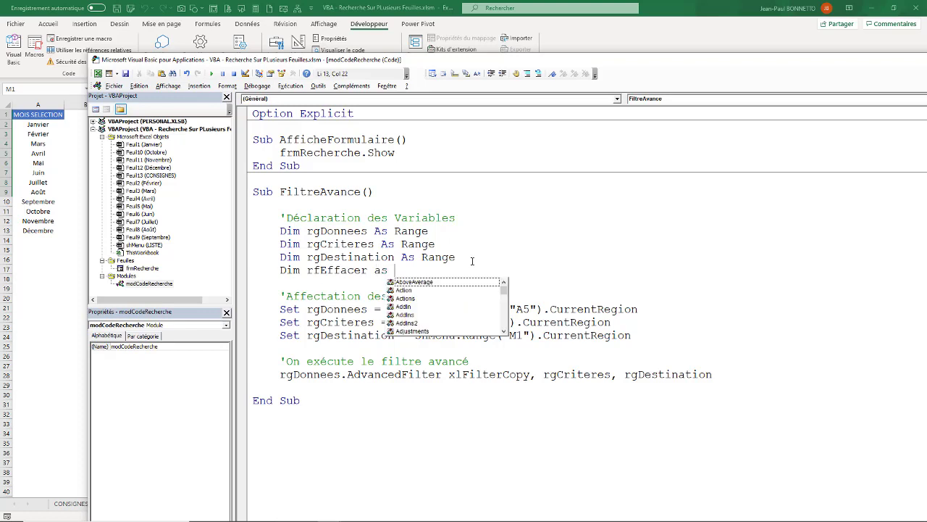
{"action": "type", "text": "t"}
{"action": "key", "text": "BackSpace"}
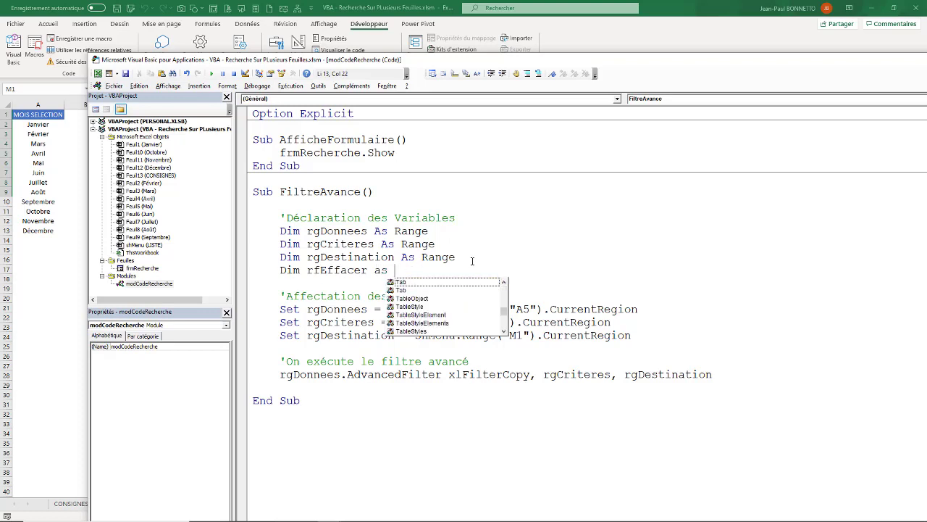
{"action": "type", "text": "range"}
{"action": "left_click", "coordinate": [391, 244]}
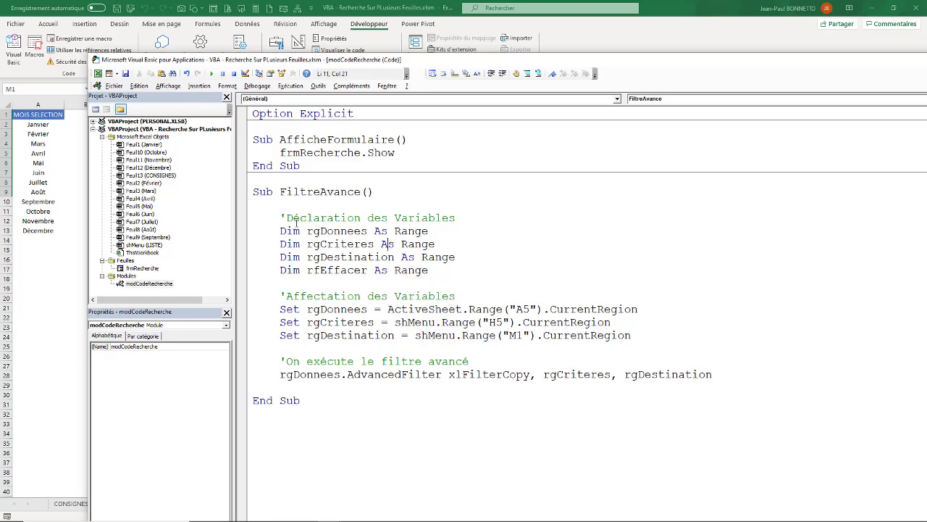
Step: Correct the variable name to rgEffacer and begin the line Set rgEffacer = shMenu
{"action": "left_click_drag", "start_coordinate": [320, 269], "coordinate": [314, 270]}
{"action": "type", "text": "g"}
{"action": "key", "text": "Return"}
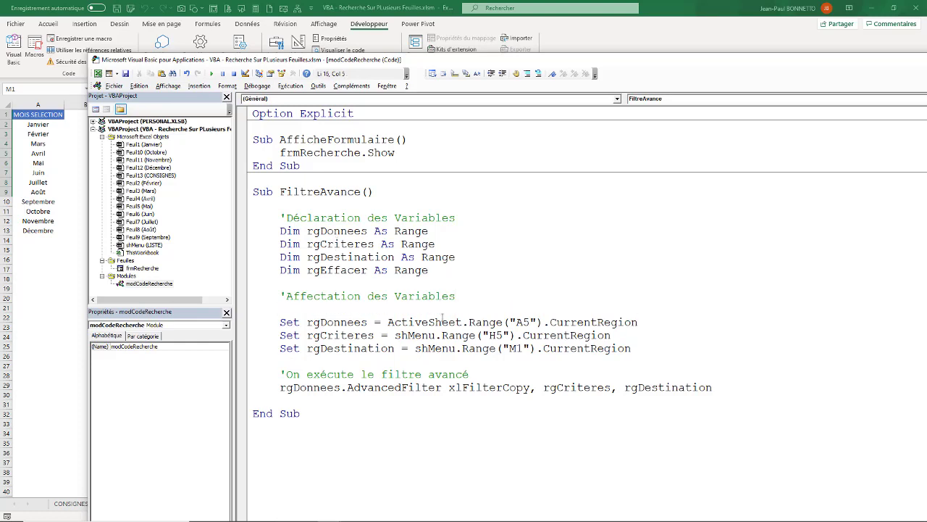
{"action": "type", "text": "Set rg"}
{"action": "type", "text": "Effac"}
{"action": "type", "text": "er = "}
{"action": "type", "text": "shm"}
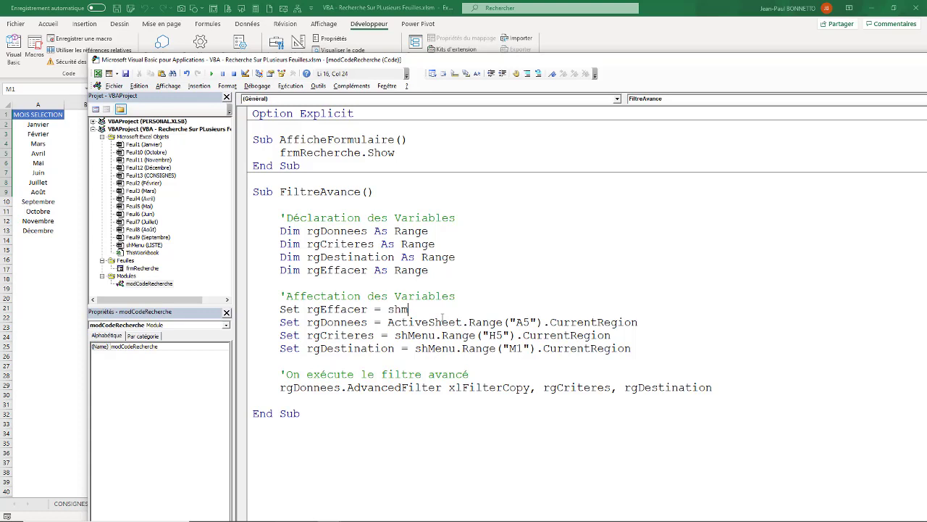
{"action": "type", "text": "enu"}
{"action": "type", "text": "."}
Step: Complete the assignment Set rgEffacer = shMenu.Range("M1").CurrentRegion
{"action": "mouse_move", "coordinate": [484, 61]}
{"action": "left_mouse_down"}
{"action": "mouse_move", "coordinate": [484, 219]}
{"action": "mouse_move", "coordinate": [511, 100]}
{"action": "left_mouse_up"}
{"action": "type", "text": "Ra"}
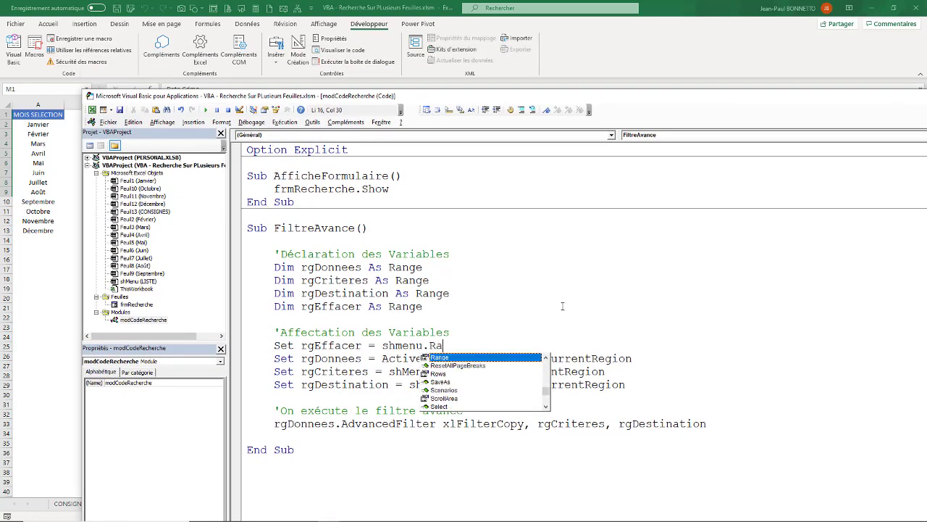
{"action": "type", "text": "nge(\"M1"}
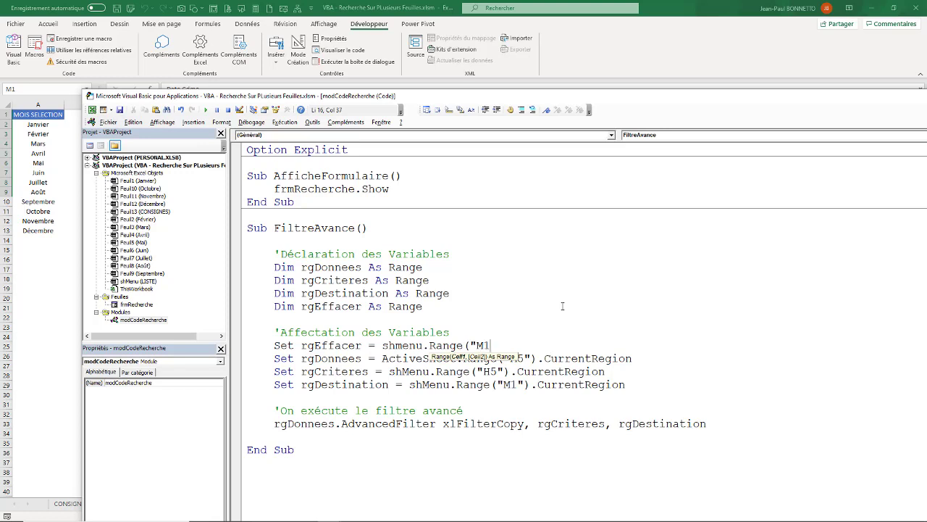
{"action": "type", "text": "\")"}
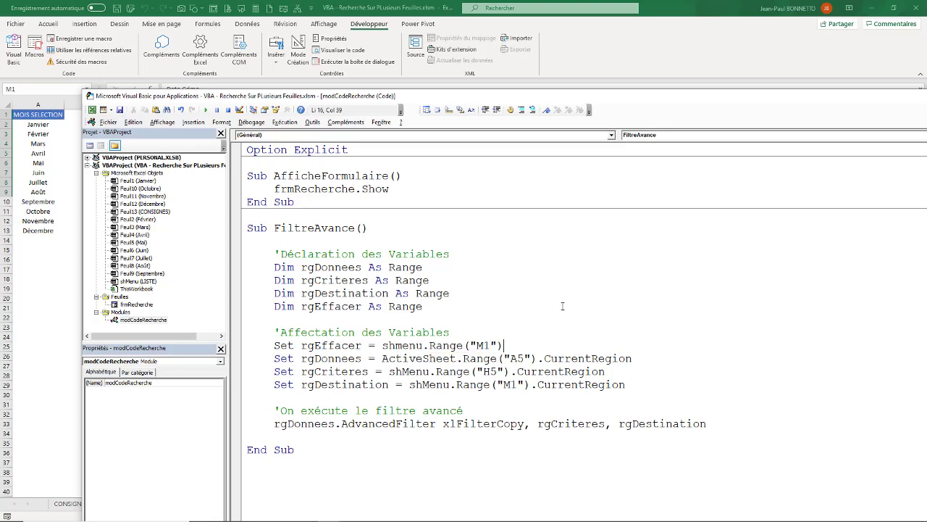
{"action": "type", "text": ".cur"}
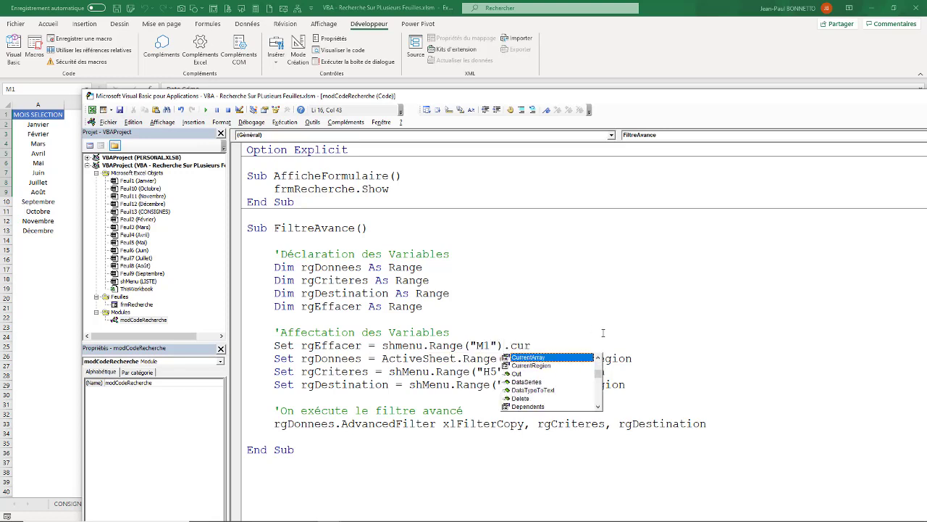
{"action": "double_click", "coordinate": [545, 366]}
{"action": "left_click", "coordinate": [529, 307]}
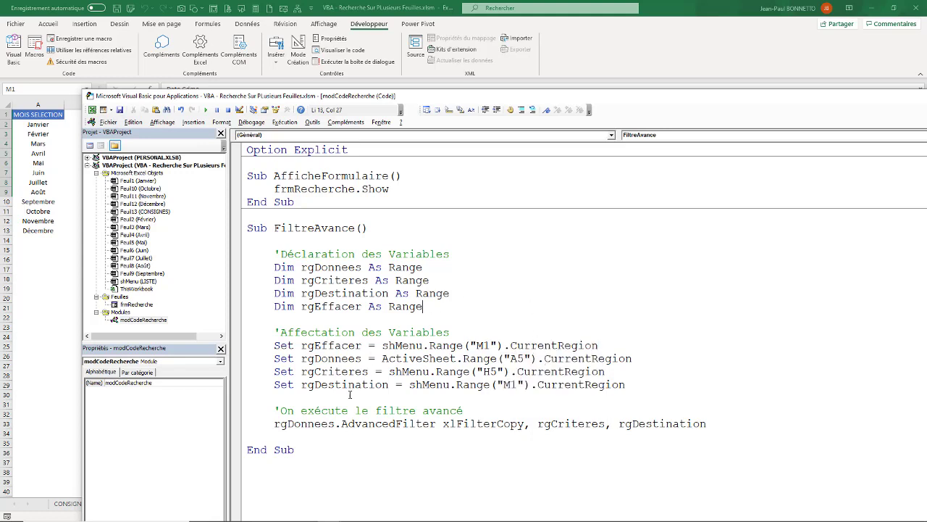
Step: Above the filter, add the comment 'On efface l'ancienne extraction' and the statement rgEffacer.Clear
{"action": "left_click", "coordinate": [285, 399]}
{"action": "key", "text": "Return"}
{"action": "key", "text": "Return"}
{"action": "key", "text": "Up"}
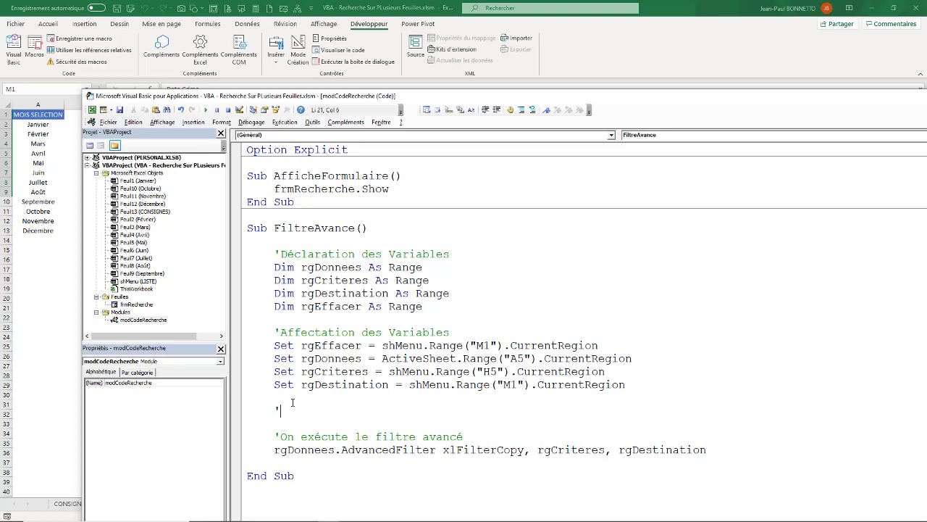
{"action": "type", "text": "On efface l'ancienne"}
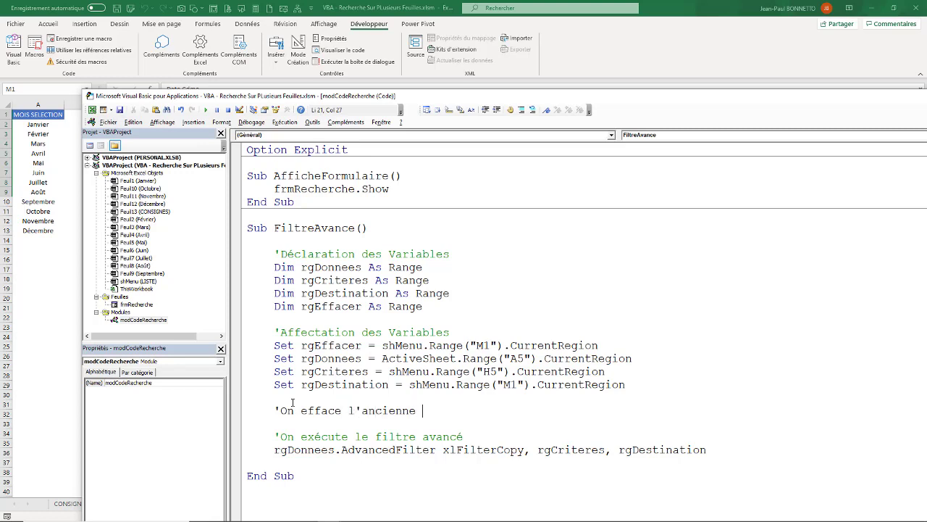
{"action": "type", "text": " extraction"}
{"action": "key", "text": "Down"}
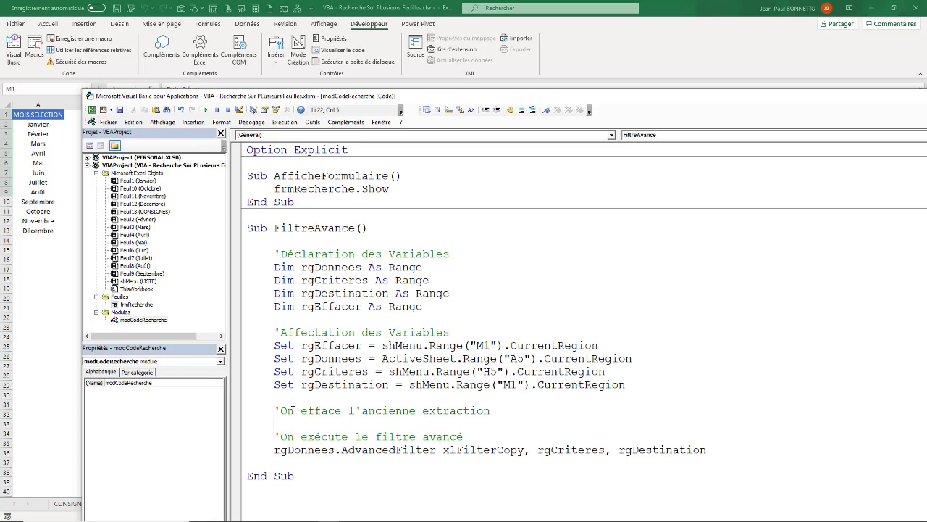
{"action": "type", "text": "rg"}
{"action": "type", "text": "effacer"}
{"action": "type", "text": "."}
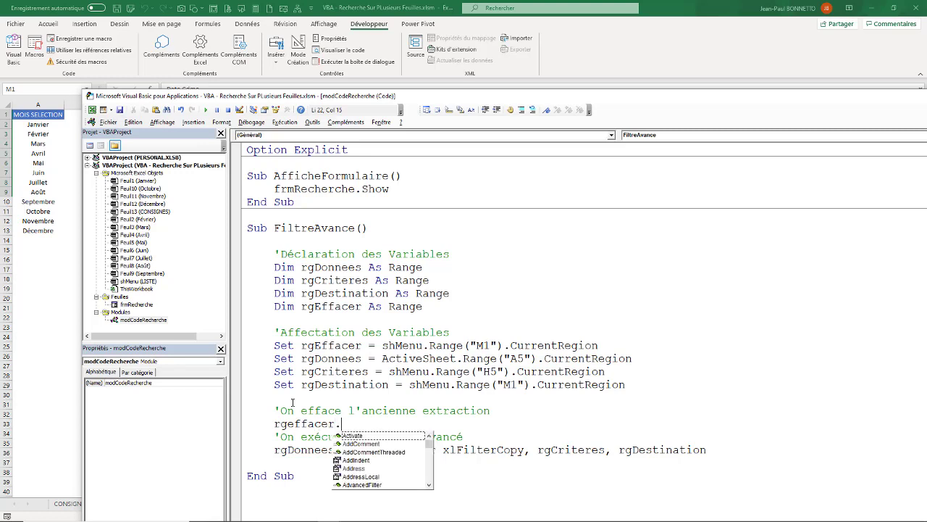
{"action": "type", "text": "clea"}
{"action": "key", "text": "Tab"}
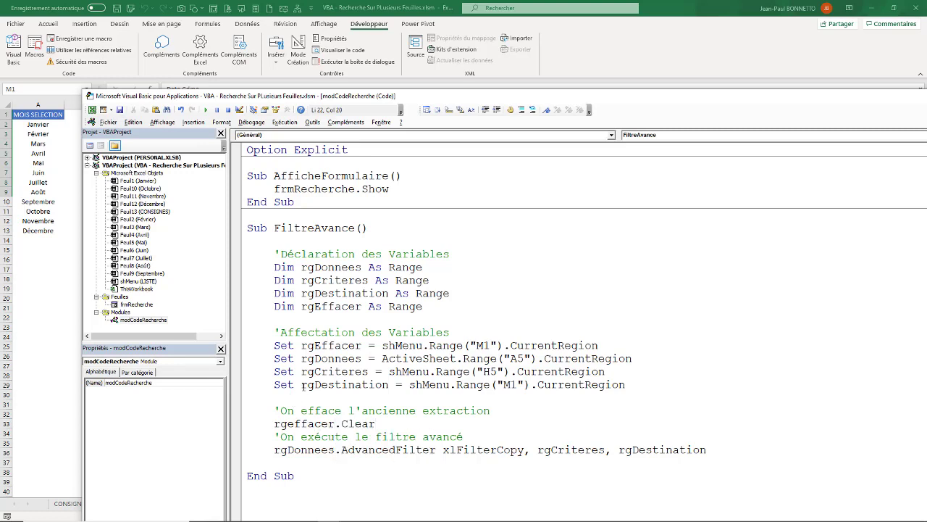
{"action": "left_click", "coordinate": [303, 385]}
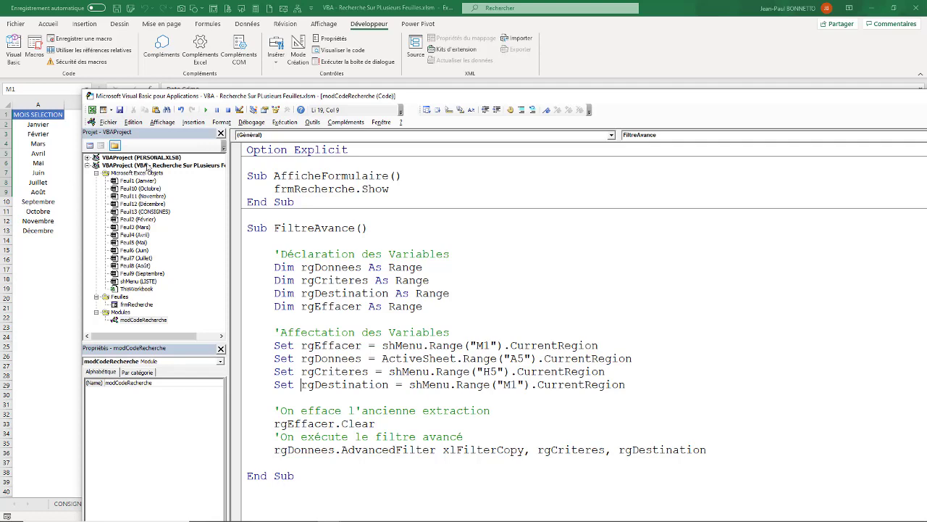
Step: Bring Excel forward, reopen the VBA editor and display the frmRecherche form's code
{"action": "left_click", "coordinate": [46, 273]}
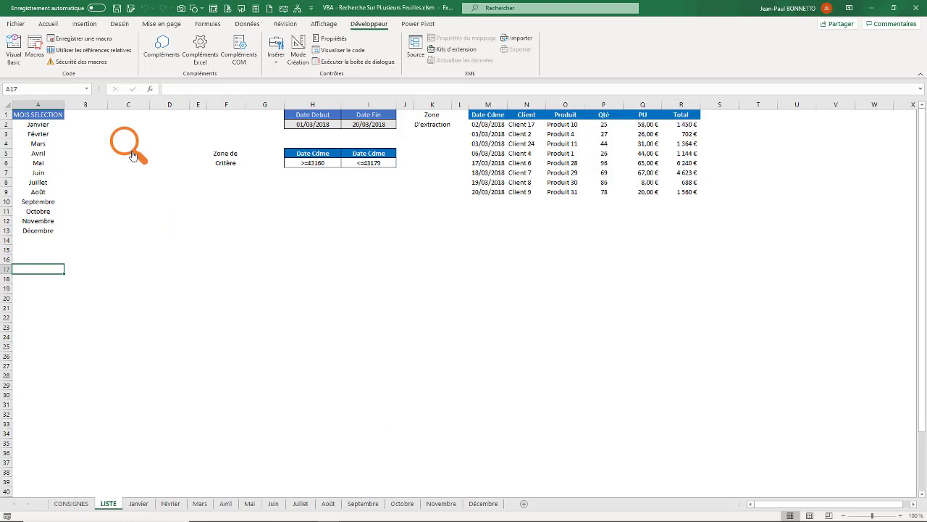
{"action": "left_click", "coordinate": [13, 49]}
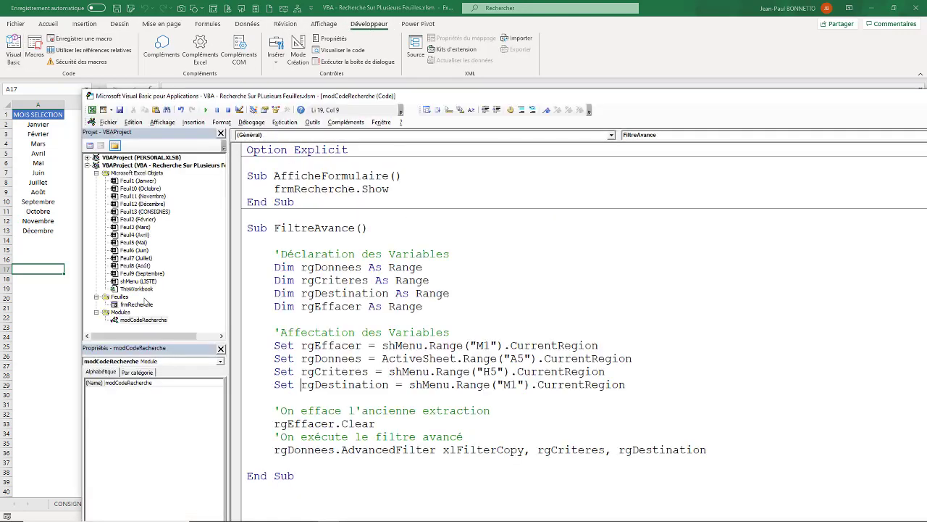
{"action": "double_click", "coordinate": [138, 305]}
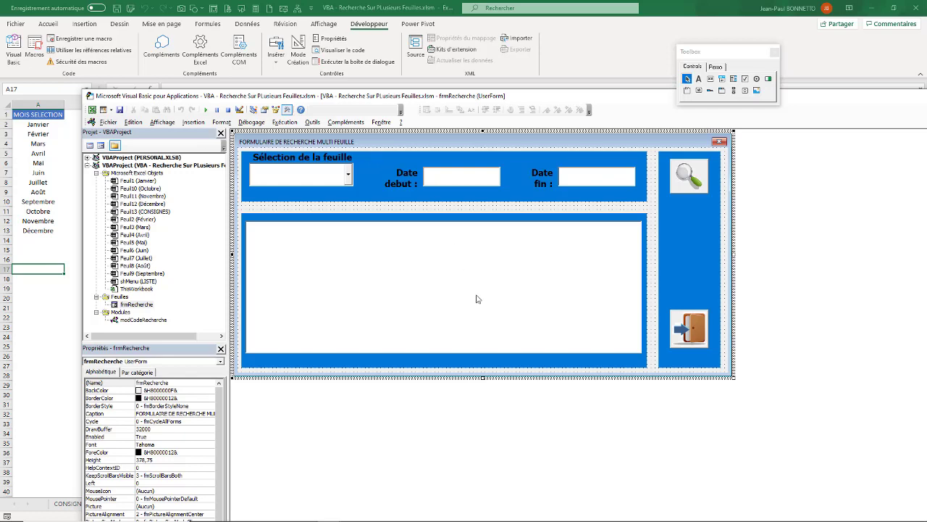
{"action": "double_click", "coordinate": [652, 318]}
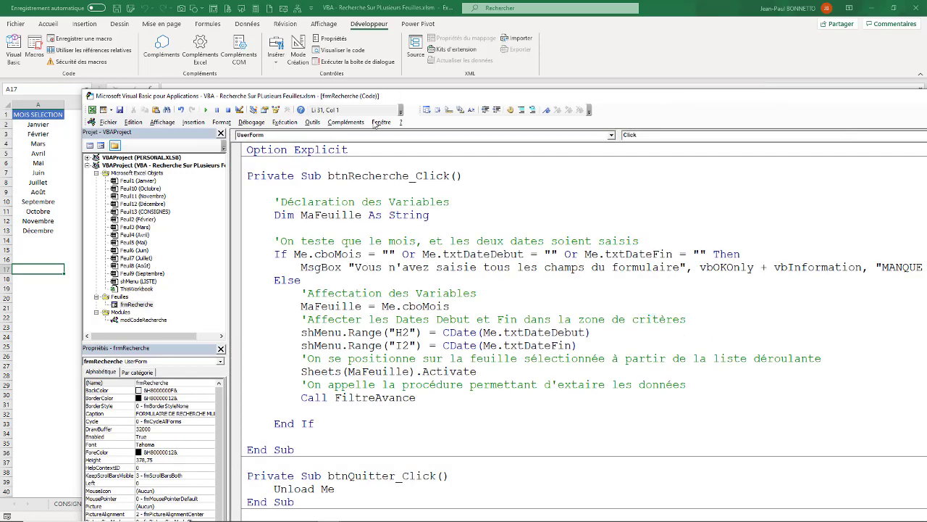
Step: Add an empty UserForm_Initialize procedure and delete the empty UserForm_Click stub
{"action": "left_click_drag", "start_coordinate": [454, 100], "coordinate": [418, 20]}
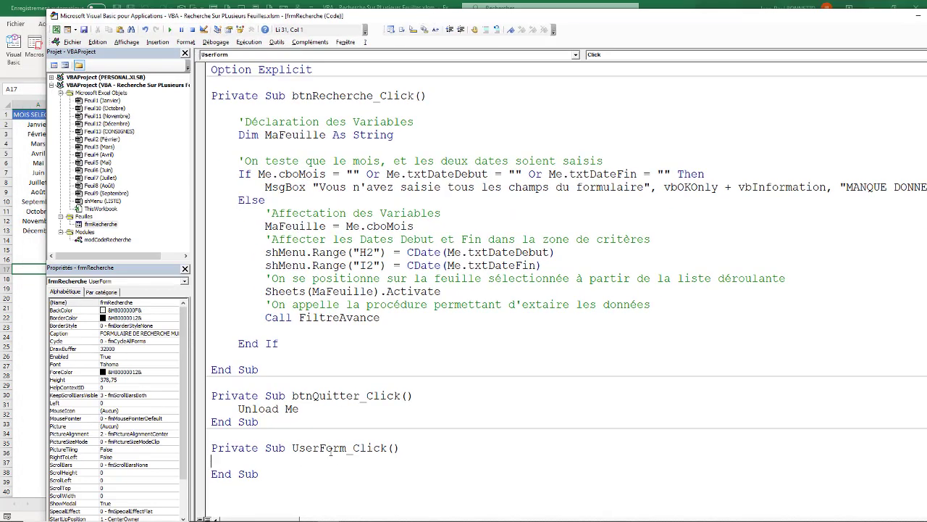
{"action": "left_click_drag", "start_coordinate": [688, 21], "coordinate": [637, 12]}
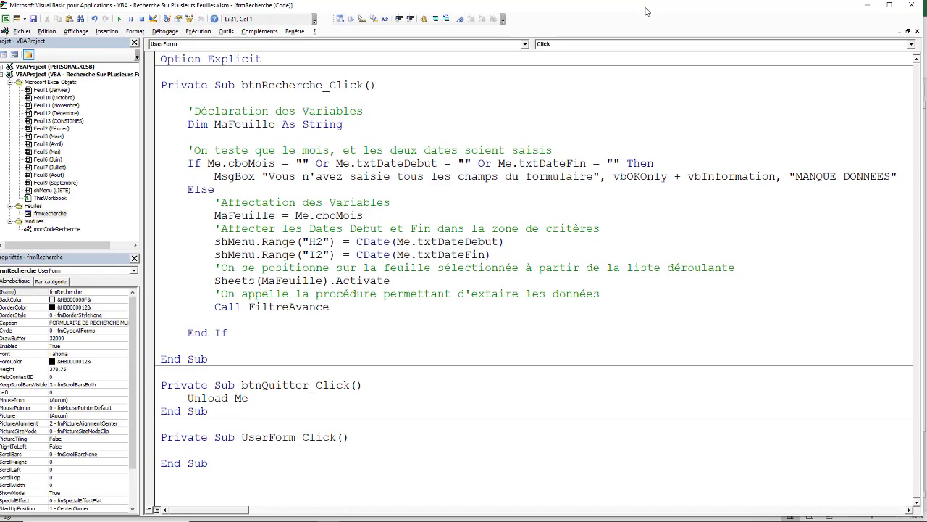
{"action": "left_click", "coordinate": [910, 47]}
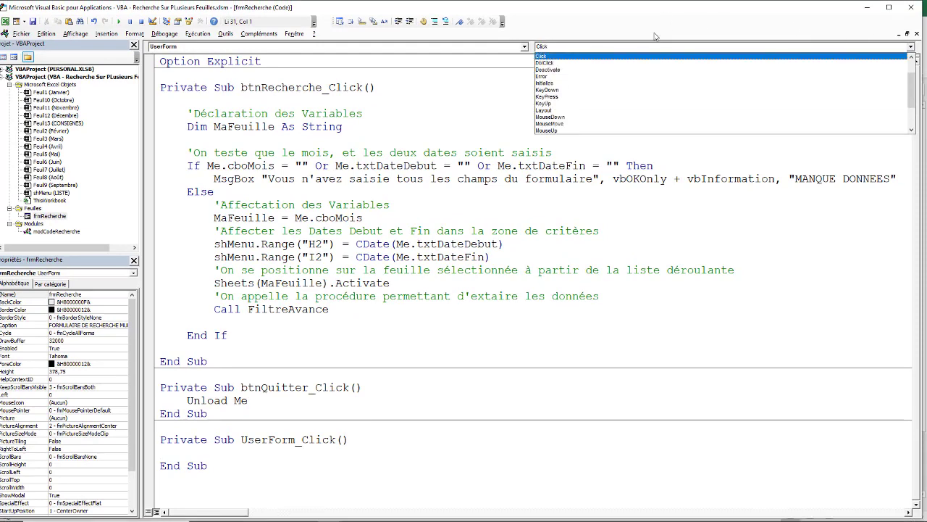
{"action": "left_click", "coordinate": [545, 82]}
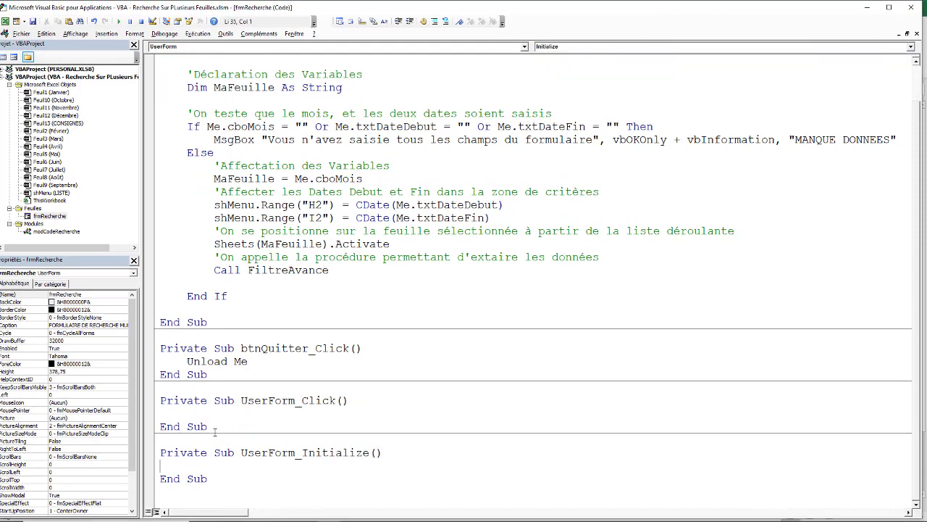
{"action": "left_click_drag", "start_coordinate": [214, 429], "coordinate": [160, 399]}
{"action": "key", "text": "Delete"}
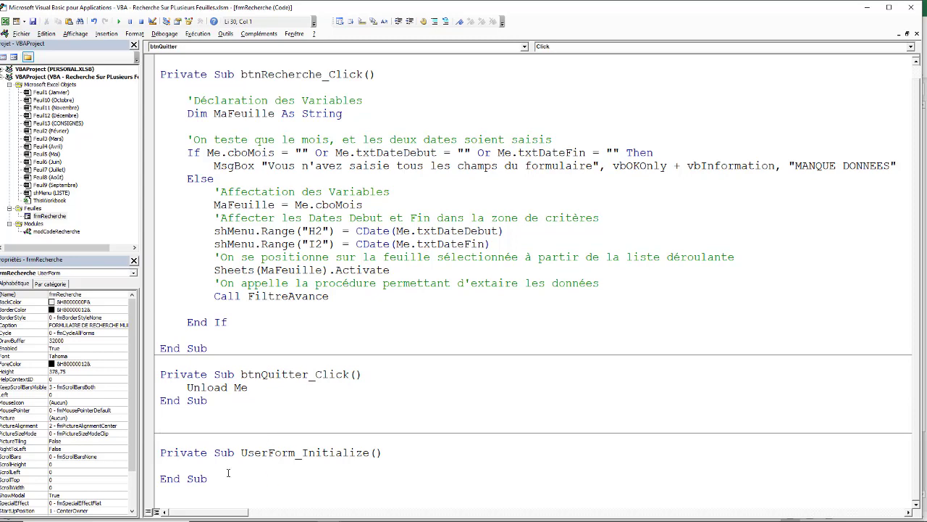
Step: Move UserForm_Initialize directly under Option Explicit, with blank lines before and after it
{"action": "left_click_drag", "start_coordinate": [228, 478], "coordinate": [160, 478]}
{"action": "left_click_drag", "start_coordinate": [244, 479], "coordinate": [160, 443]}
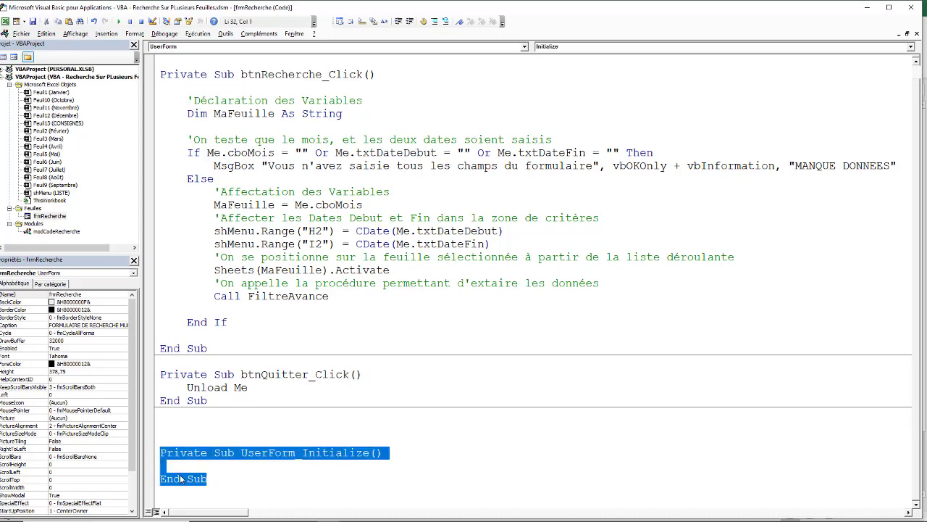
{"action": "left_click_drag", "start_coordinate": [181, 478], "coordinate": [176, 65]}
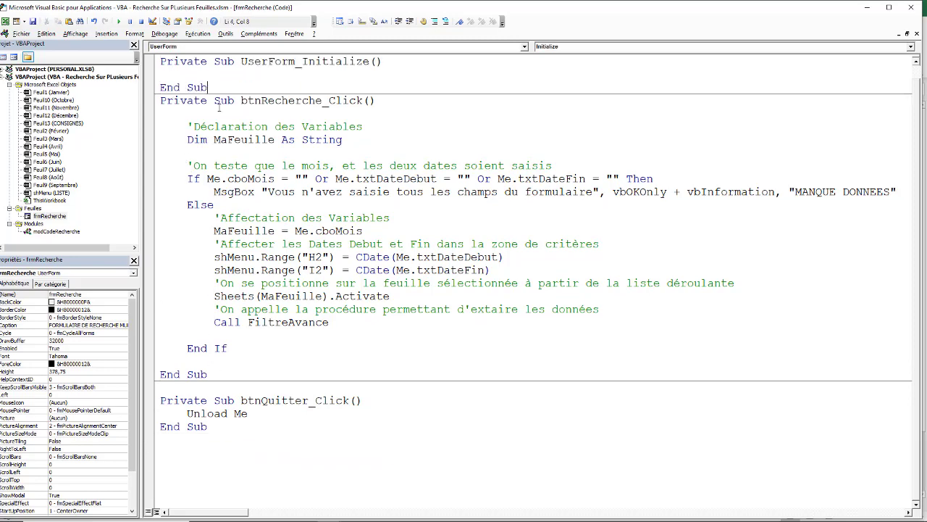
{"action": "scroll", "coordinate": [211, 100], "scroll_direction": "up", "scroll_amount": 1}
{"action": "left_click", "coordinate": [290, 63]}
{"action": "key", "text": "Return"}
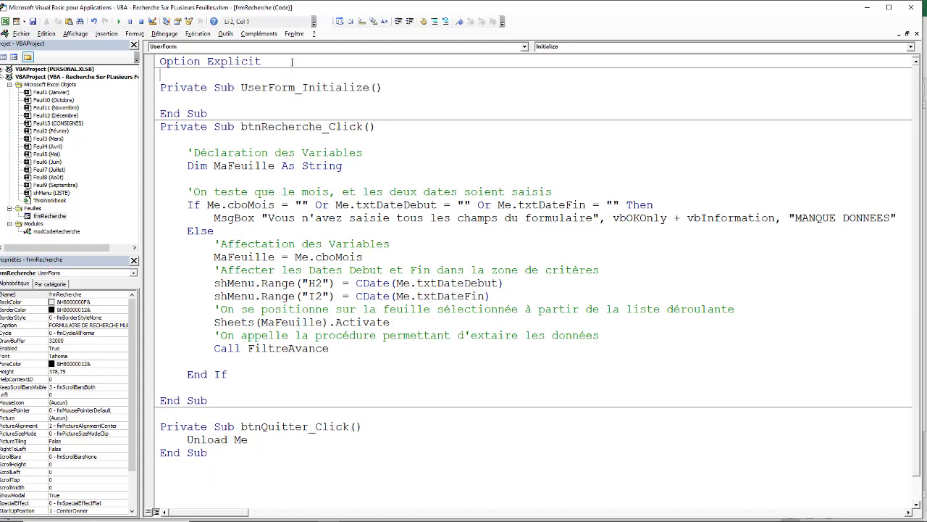
{"action": "left_click", "coordinate": [228, 113]}
{"action": "key", "text": "Return"}
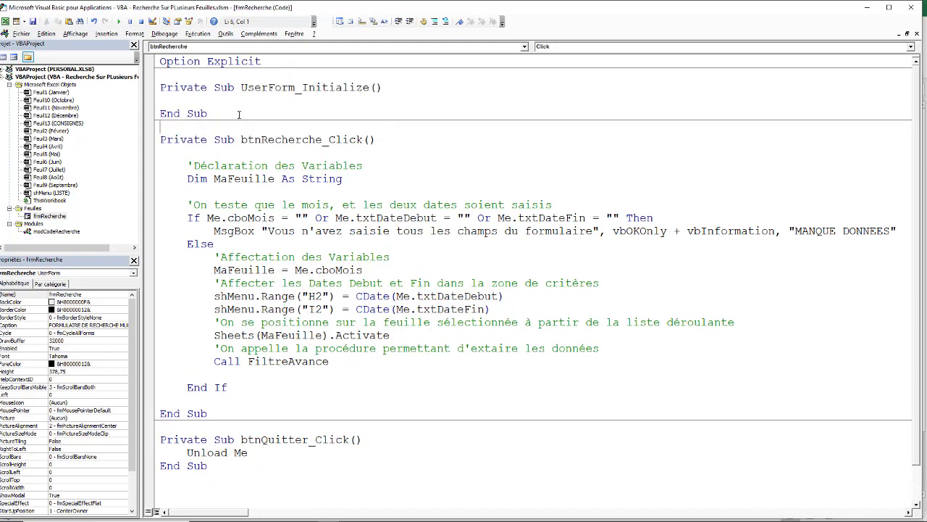
Step: Write shMenu.Range("M1").CurrentRegion.Clear inside UserForm_Initialize, then reveal the Excel sheet
{"action": "left_click", "coordinate": [223, 100]}
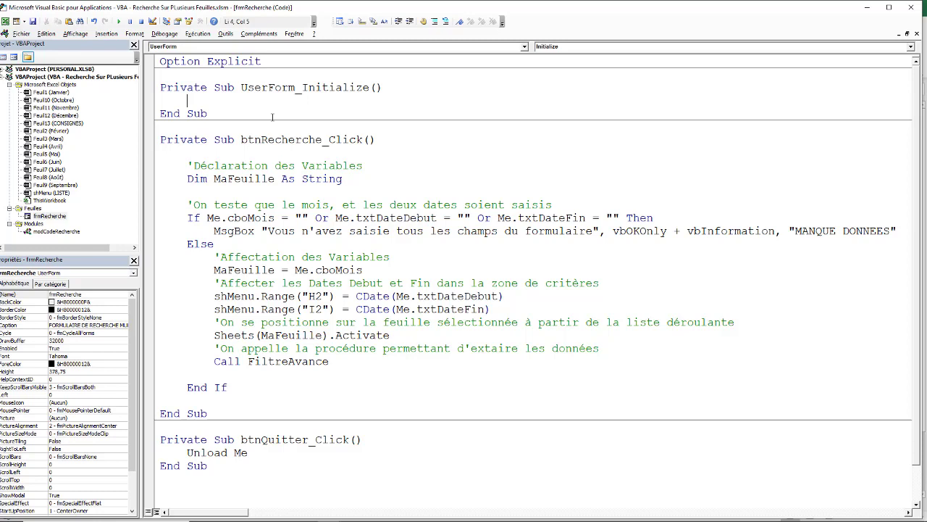
{"action": "type", "text": "shm"}
{"action": "type", "text": "enu"}
{"action": "type", "text": "."}
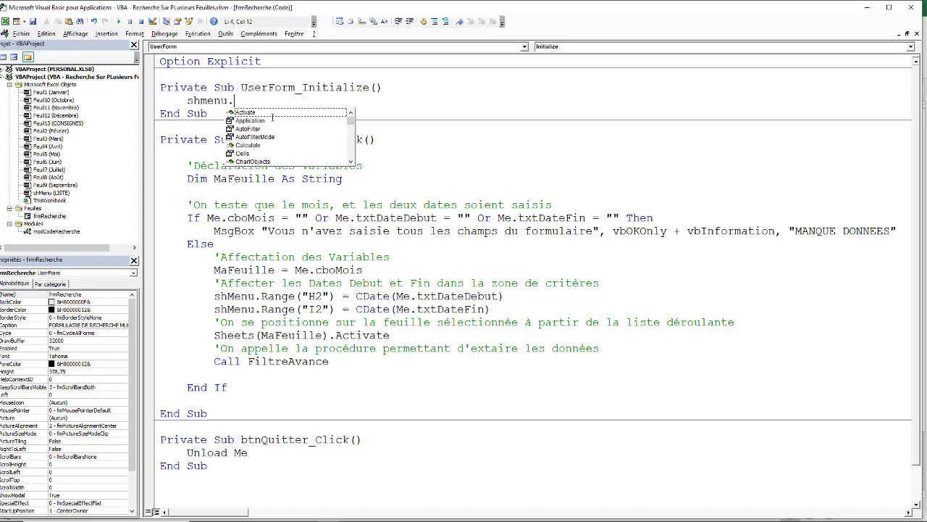
{"action": "type", "text": "range"}
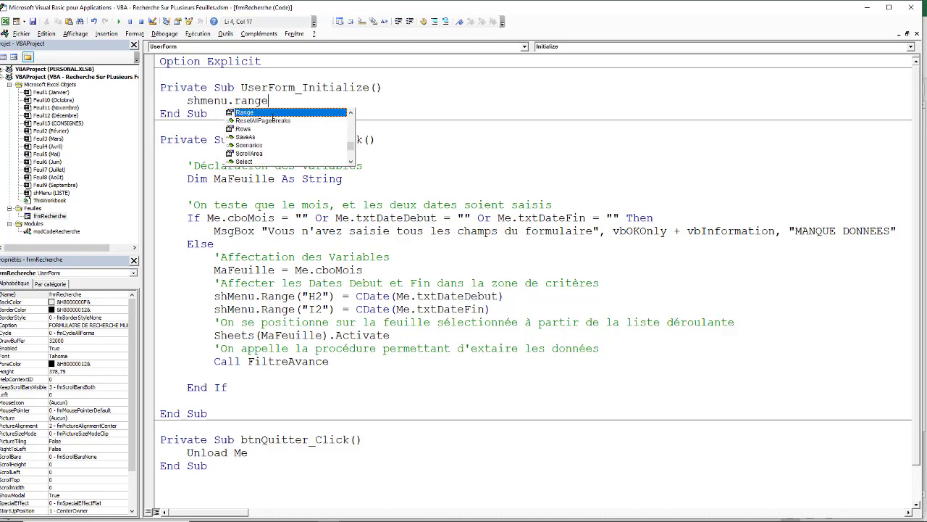
{"action": "type", "text": "(\"\"M"}
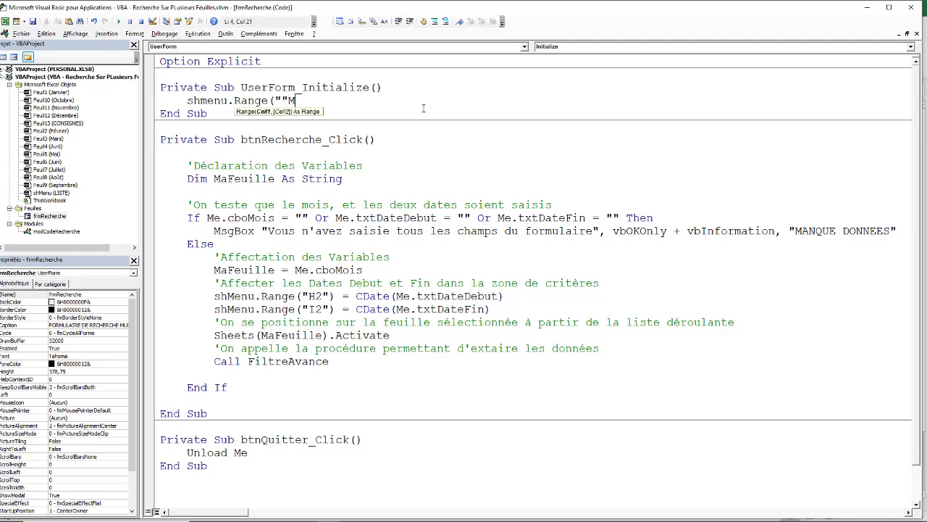
{"action": "key", "text": "BackSpace"}
{"action": "type", "text": "M"}
{"action": "type", "text": "1\")"}
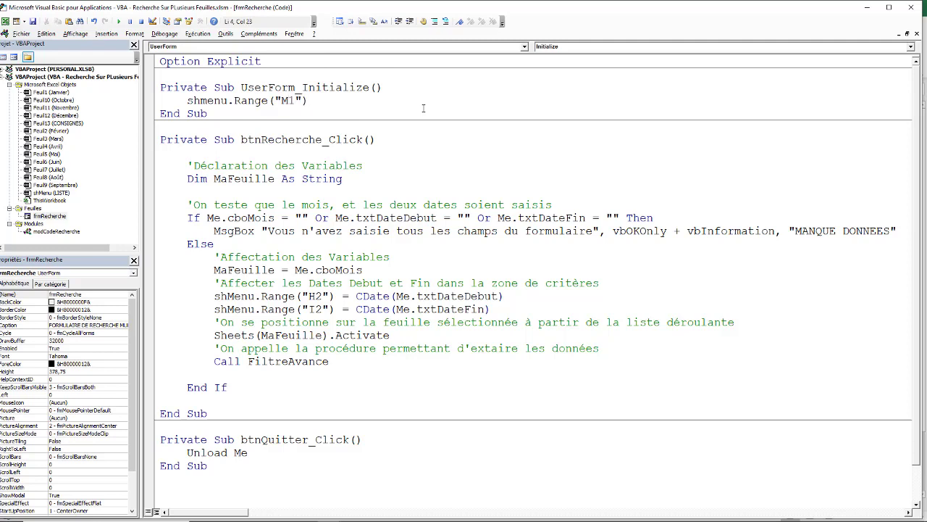
{"action": "type", "text": ".cu"}
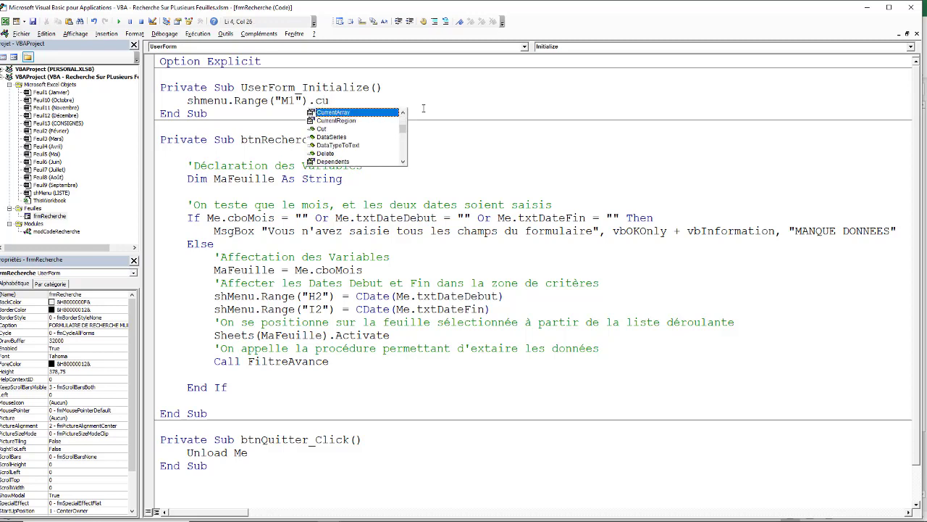
{"action": "key", "text": "Down"}
{"action": "key", "text": "Tab"}
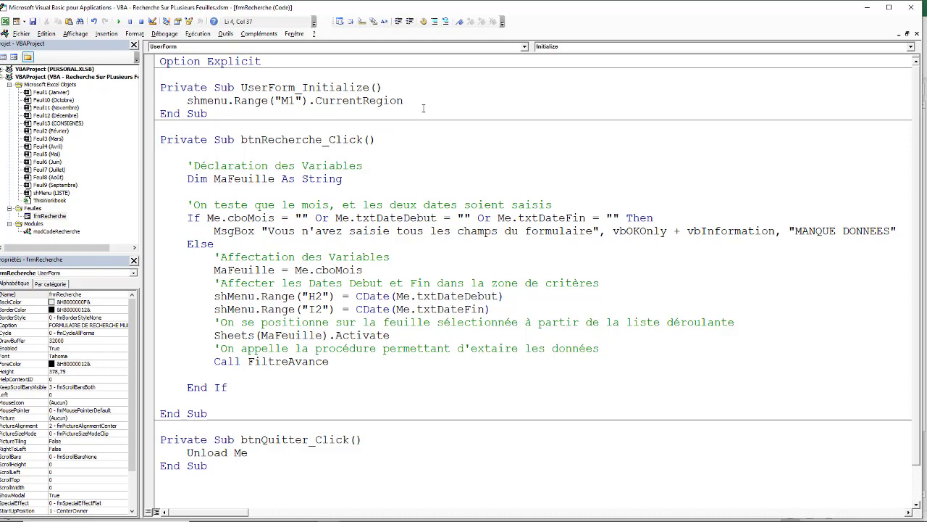
{"action": "type", "text": ".clear"}
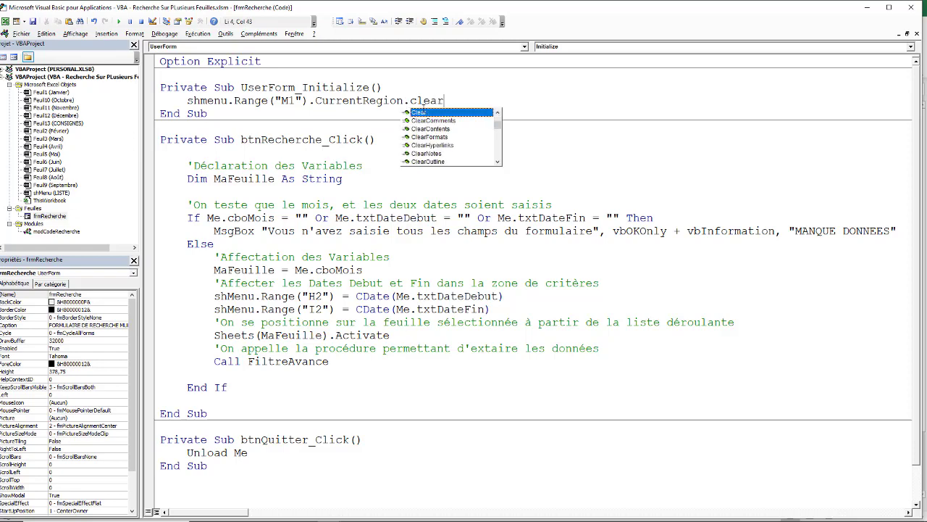
{"action": "left_click", "coordinate": [389, 191]}
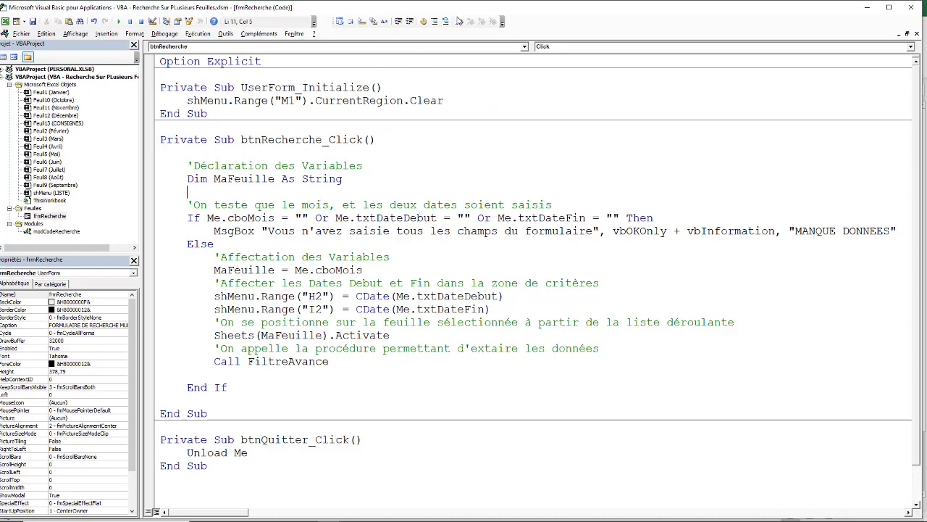
{"action": "mouse_move", "coordinate": [458, 13]}
{"action": "left_mouse_down"}
{"action": "mouse_move", "coordinate": [515, 310]}
{"action": "mouse_move", "coordinate": [519, 208]}
{"action": "left_mouse_up"}
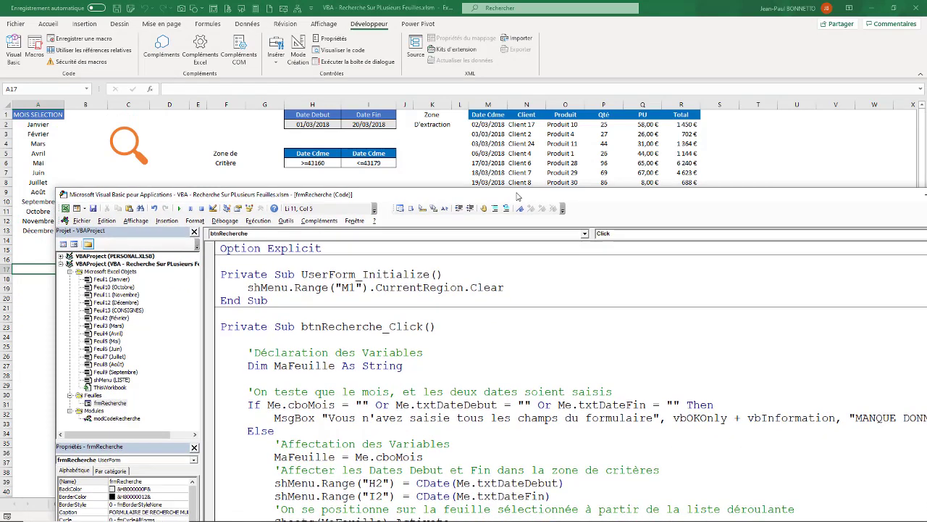
Step: Search the Février sheet for orders from 5/2/18 to 10/2/2018, then close the form
{"action": "left_click", "coordinate": [137, 154]}
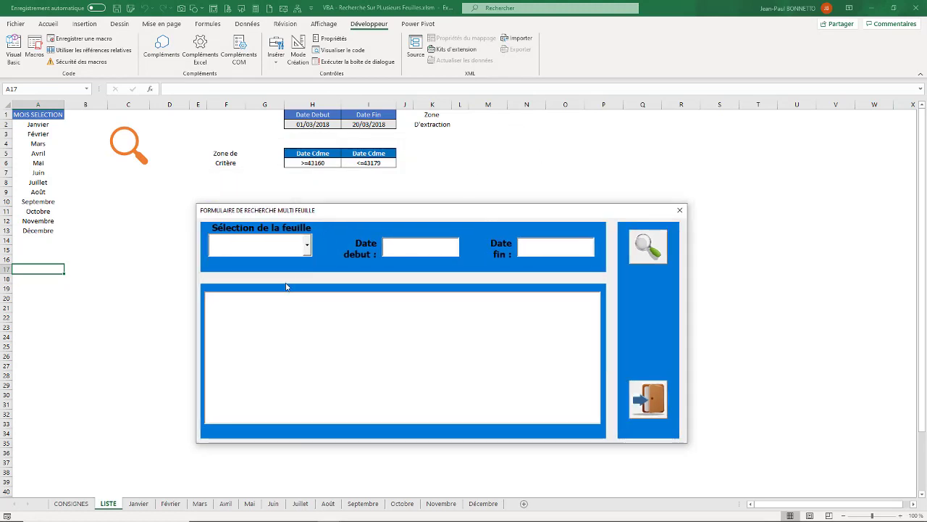
{"action": "left_click", "coordinate": [307, 244]}
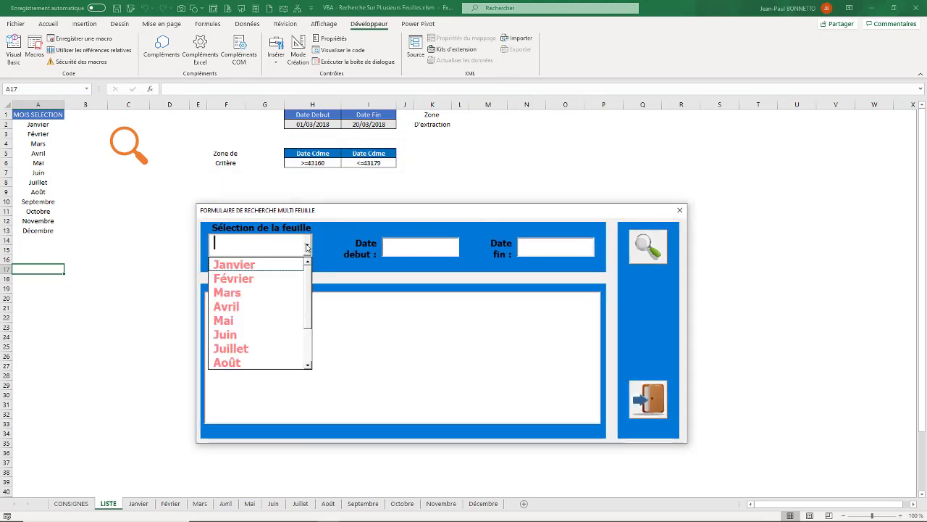
{"action": "left_click", "coordinate": [239, 278]}
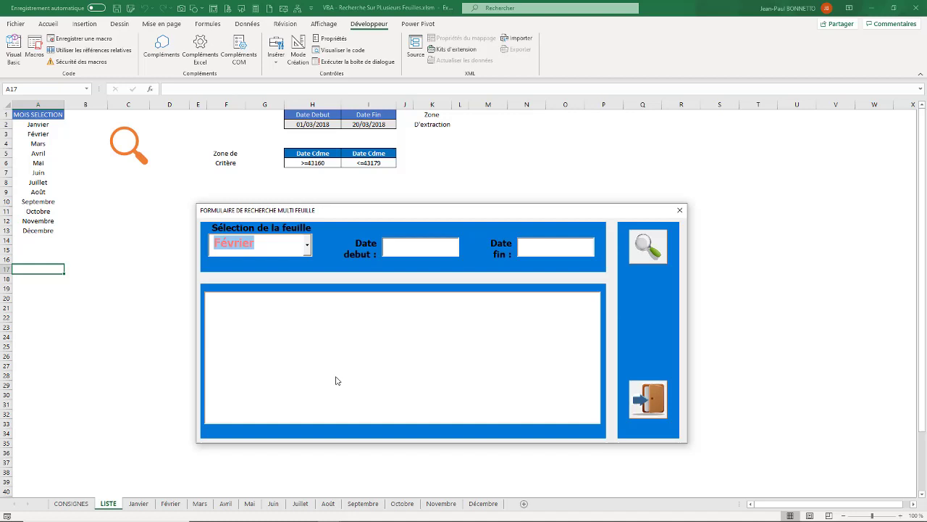
{"action": "left_click", "coordinate": [423, 244]}
{"action": "type", "text": "5/2"}
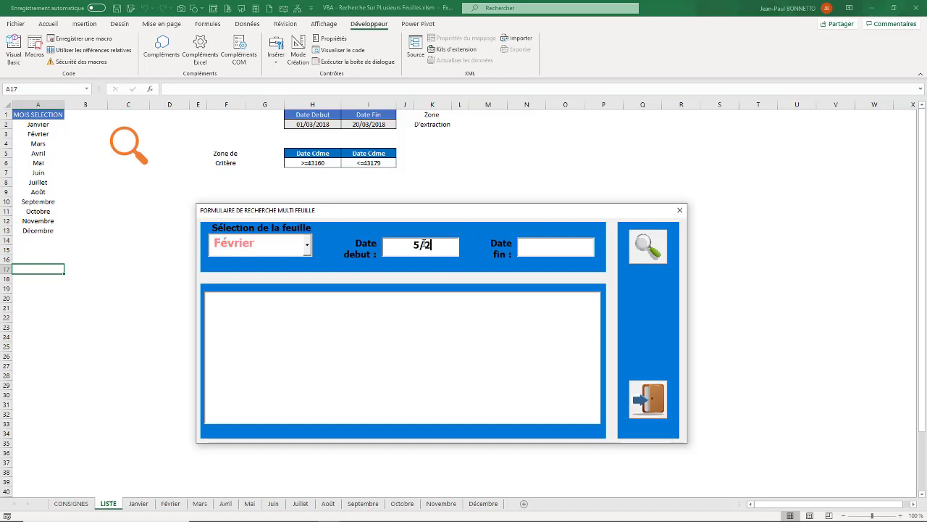
{"action": "type", "text": "/18"}
{"action": "left_click", "coordinate": [528, 244]}
{"action": "type", "text": "10/2"}
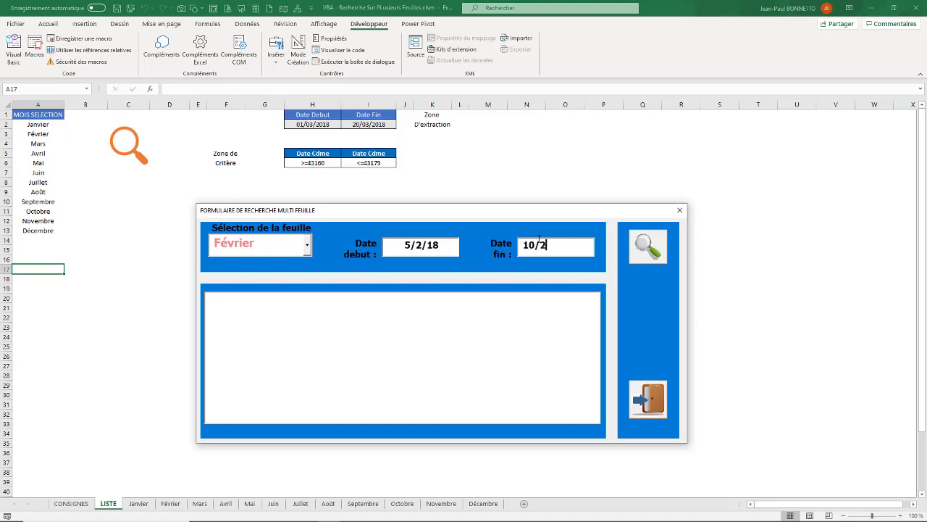
{"action": "type", "text": "/2018"}
{"action": "left_click", "coordinate": [650, 250]}
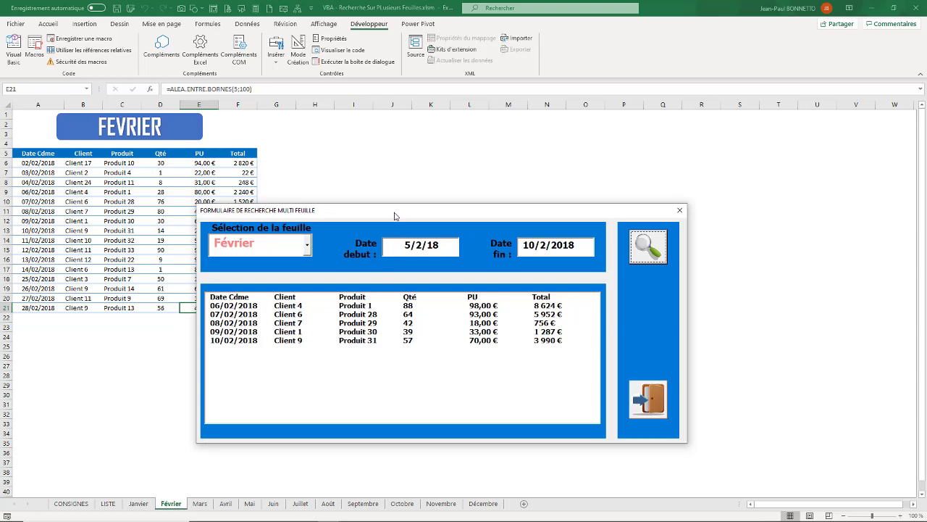
{"action": "mouse_move", "coordinate": [398, 213]}
{"action": "left_mouse_down"}
{"action": "mouse_move", "coordinate": [455, 150]}
{"action": "mouse_move", "coordinate": [294, 273]}
{"action": "mouse_move", "coordinate": [314, 171]}
{"action": "left_mouse_up"}
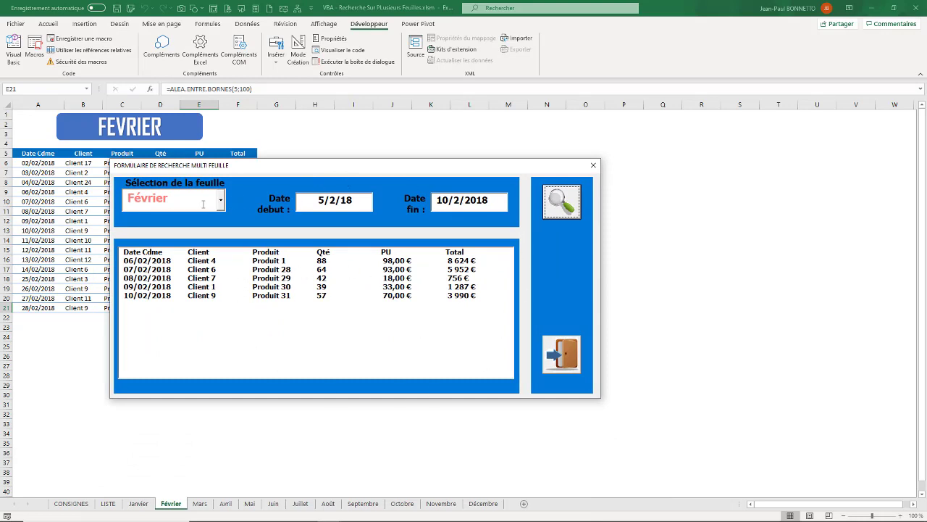
{"action": "left_click", "coordinate": [563, 359]}
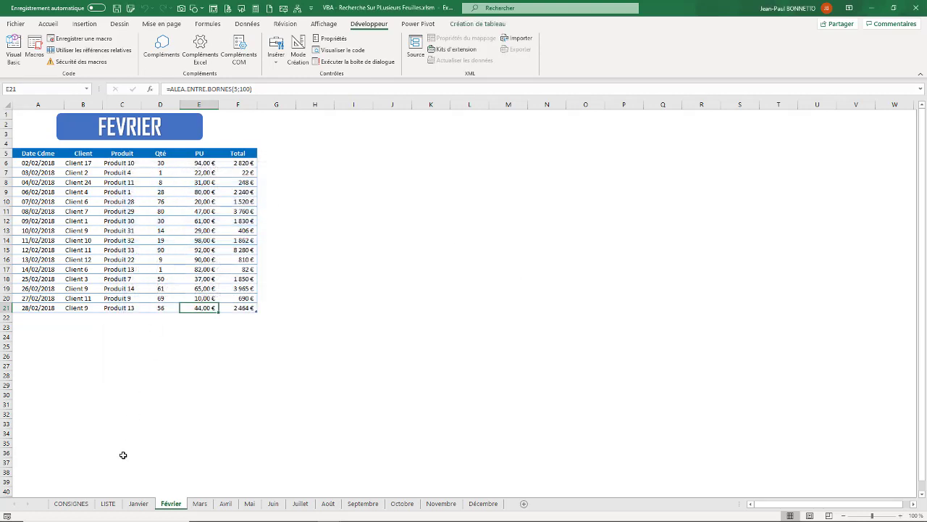
Step: From LISTE, search the Mai sheet for orders from 10/5/18 to 12/5/18
{"action": "left_click", "coordinate": [108, 503]}
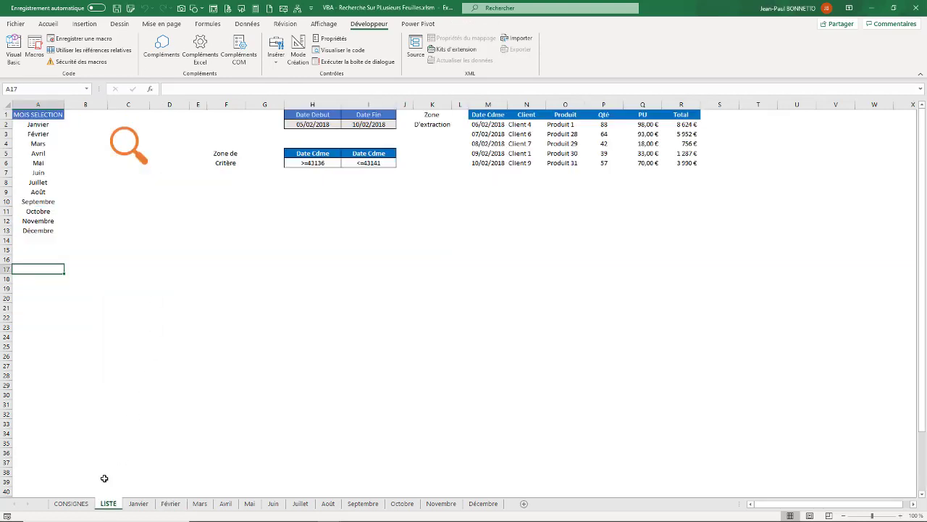
{"action": "left_click", "coordinate": [120, 145]}
{"action": "left_click", "coordinate": [330, 182]}
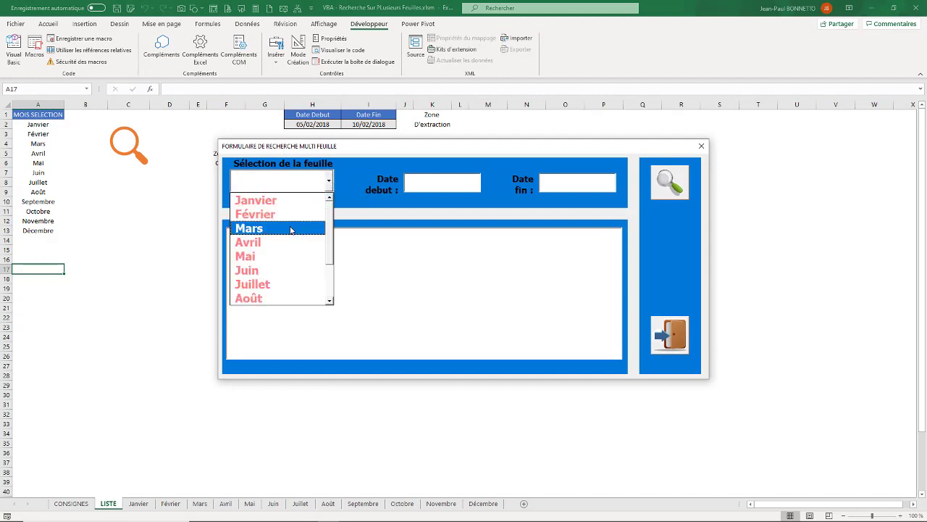
{"action": "left_click", "coordinate": [260, 257]}
{"action": "left_click", "coordinate": [444, 182]}
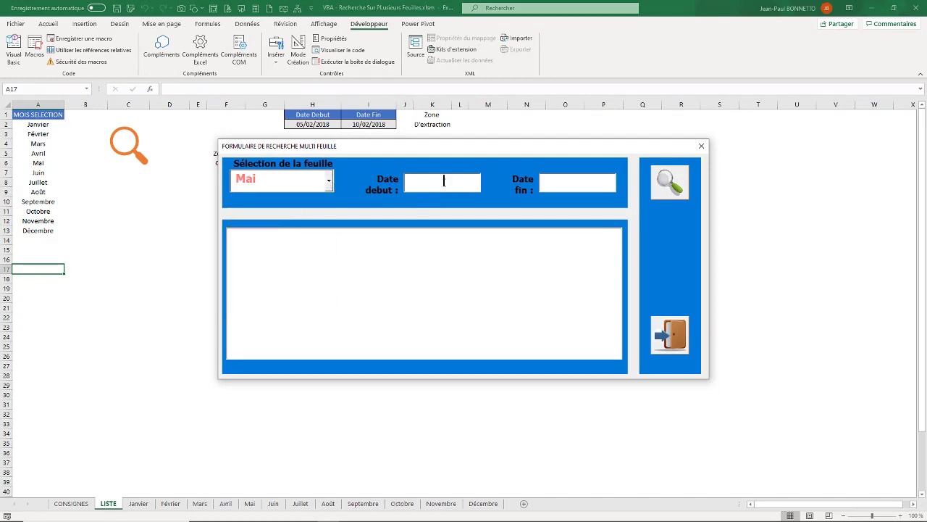
{"action": "type", "text": "10/"}
{"action": "type", "text": "5/18"}
{"action": "left_click", "coordinate": [566, 180]}
{"action": "type", "text": "12/"}
{"action": "type", "text": "5/18"}
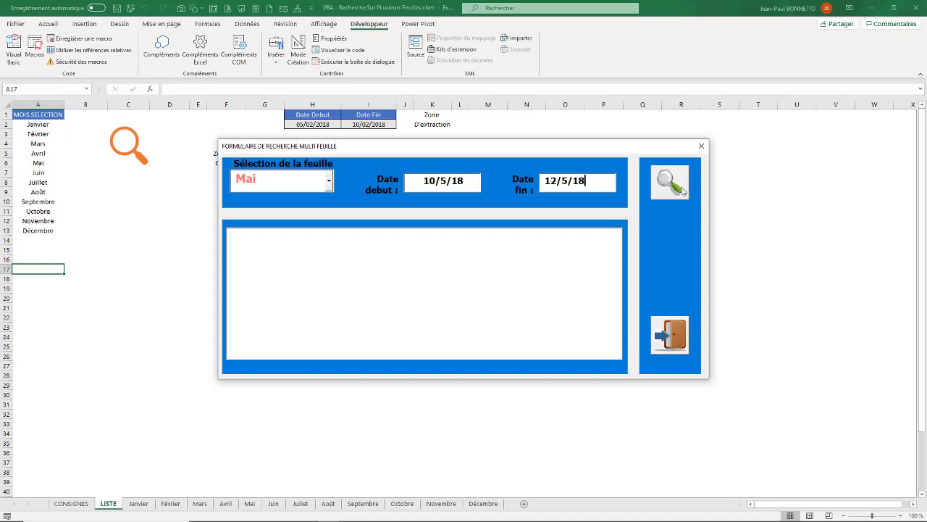
{"action": "left_click", "coordinate": [669, 183]}
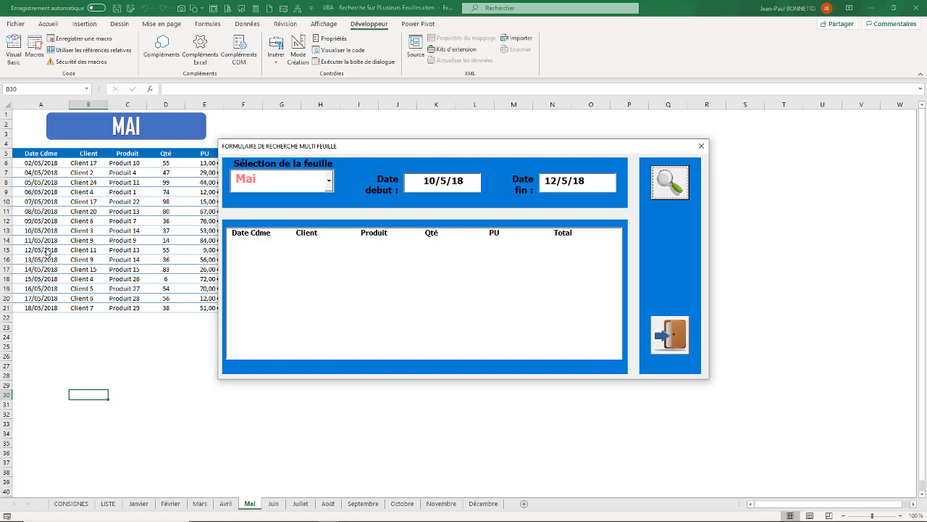
{"action": "left_click", "coordinate": [345, 257]}
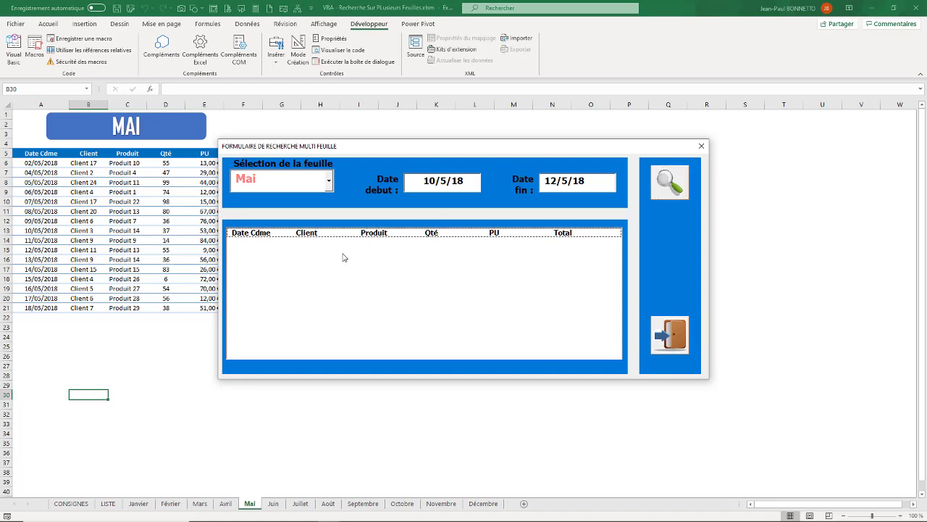
{"action": "left_click", "coordinate": [674, 181]}
Step: Close the form, check the three Mai orders extracted on LISTE, then reopen the search form
{"action": "left_click", "coordinate": [686, 337]}
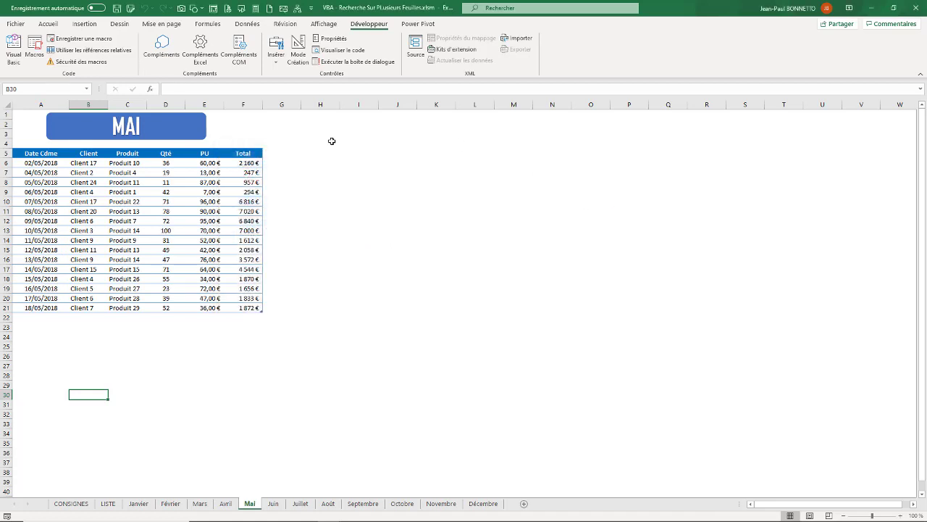
{"action": "left_click", "coordinate": [108, 503]}
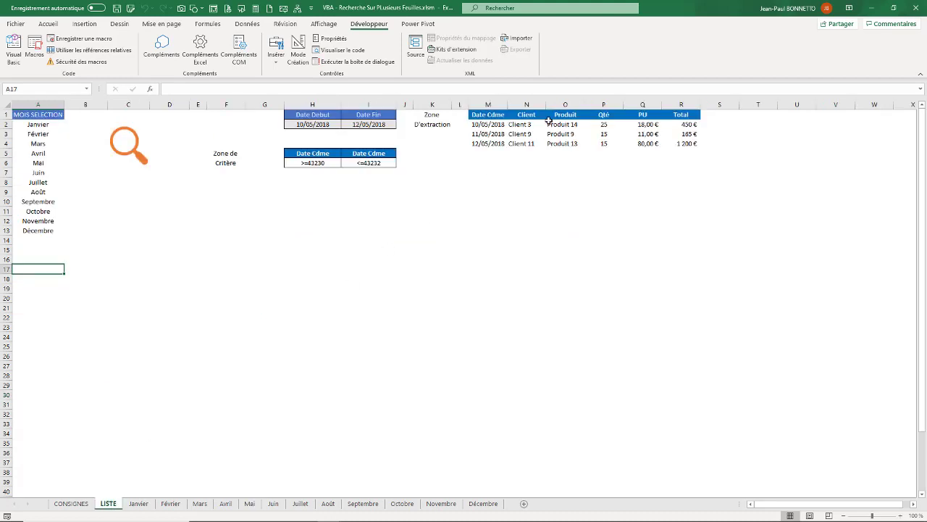
{"action": "left_click", "coordinate": [516, 159]}
{"action": "key", "text": "Up"}
{"action": "key", "text": "Up"}
{"action": "key", "text": "Up"}
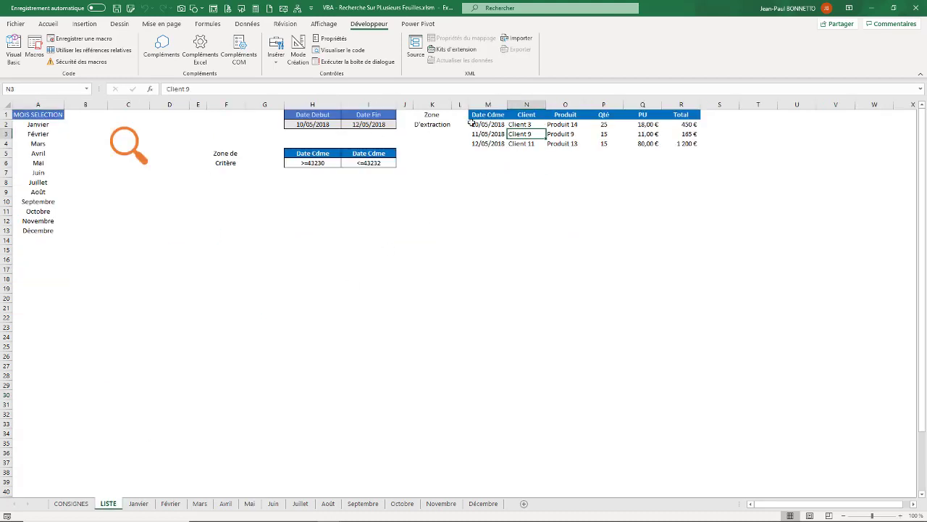
{"action": "left_click", "coordinate": [485, 114]}
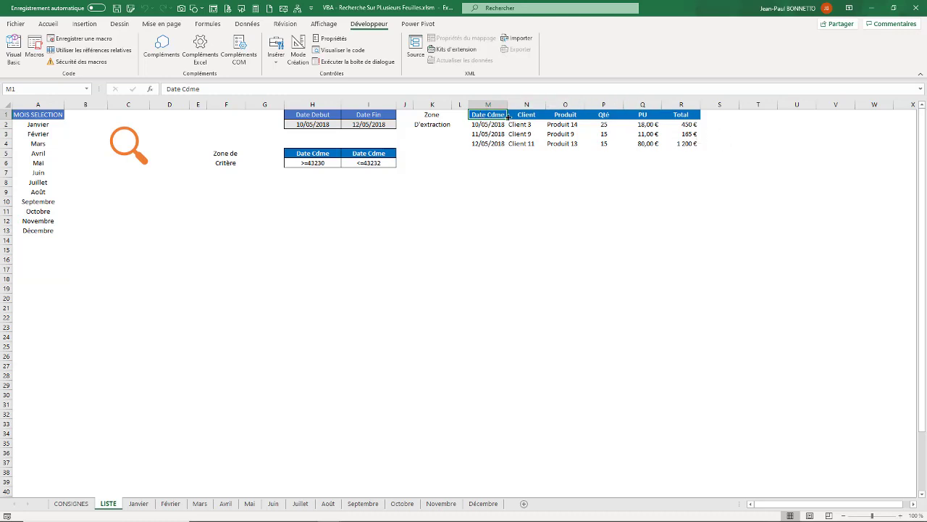
{"action": "left_click", "coordinate": [123, 142]}
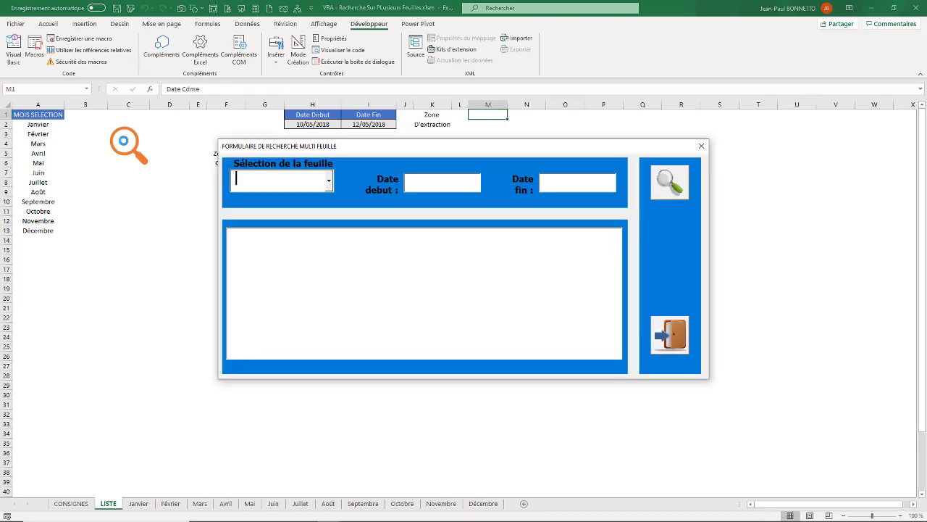
{"action": "left_click", "coordinate": [329, 180]}
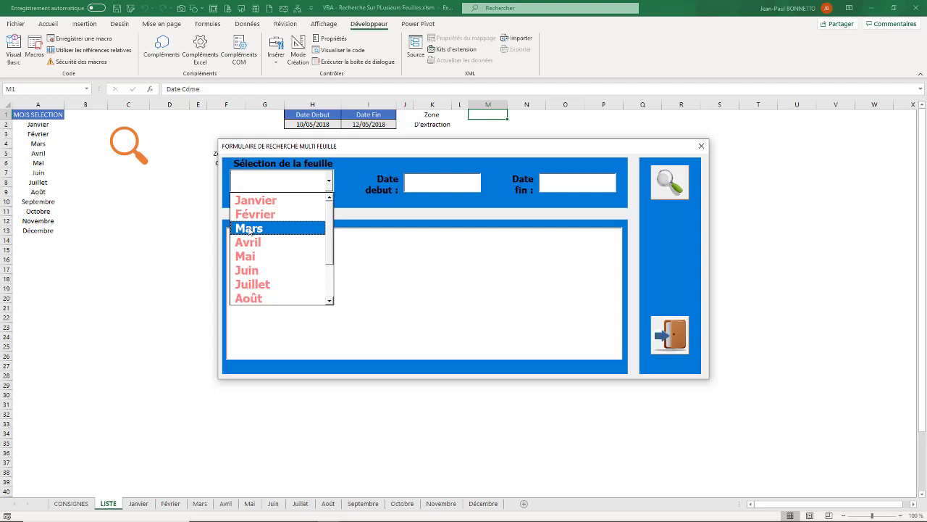
Step: Search the Mars sheet for orders from 1/3/18 to 10/3/18 and review the three results
{"action": "left_click", "coordinate": [248, 227]}
{"action": "left_click", "coordinate": [447, 181]}
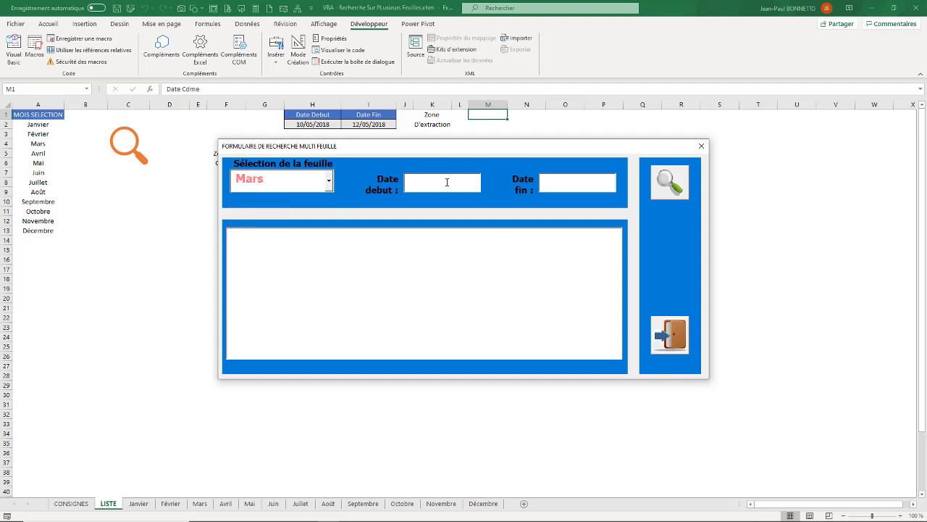
{"action": "type", "text": "1/3/18"}
{"action": "left_click", "coordinate": [554, 182]}
{"action": "type", "text": "10/"}
{"action": "type", "text": "3/18"}
{"action": "left_click", "coordinate": [655, 180]}
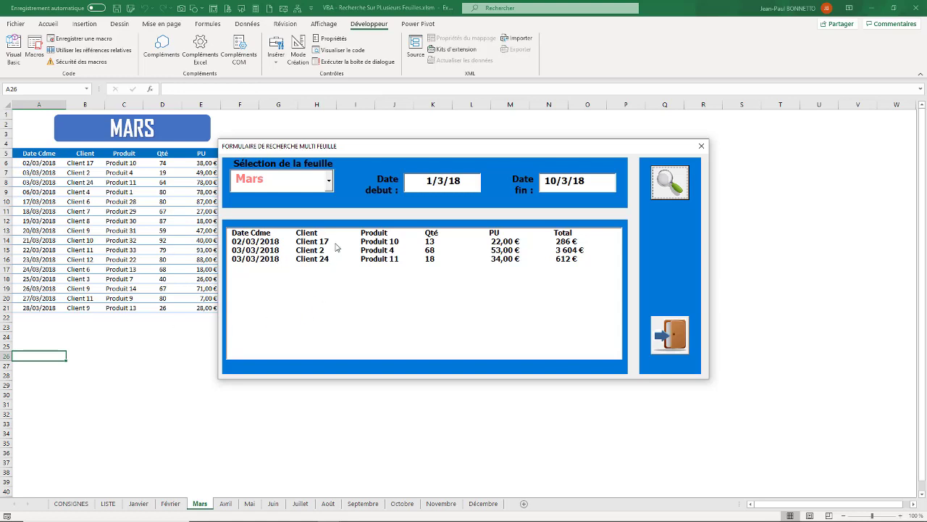
{"action": "left_click", "coordinate": [284, 277]}
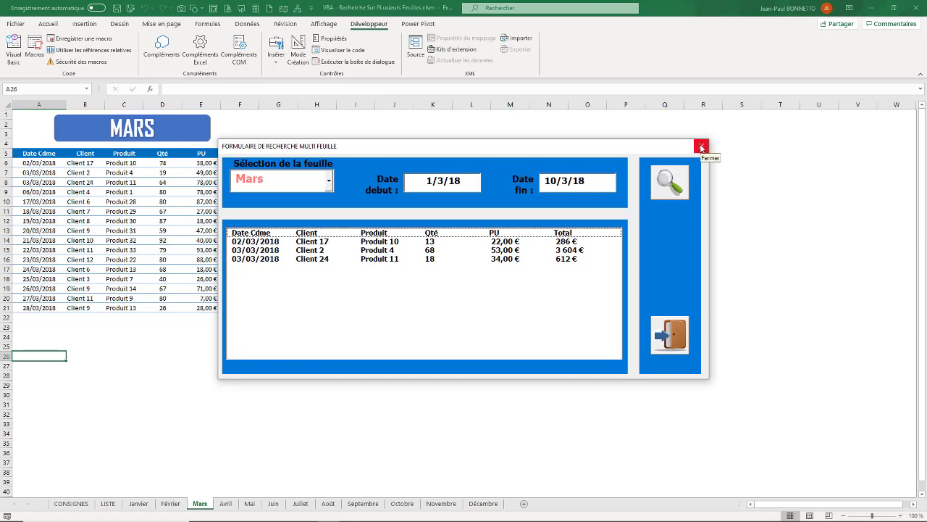
Step: Close the form, go to LISTE and select the extracted Mars orders in M1:R5
{"action": "left_click", "coordinate": [701, 148]}
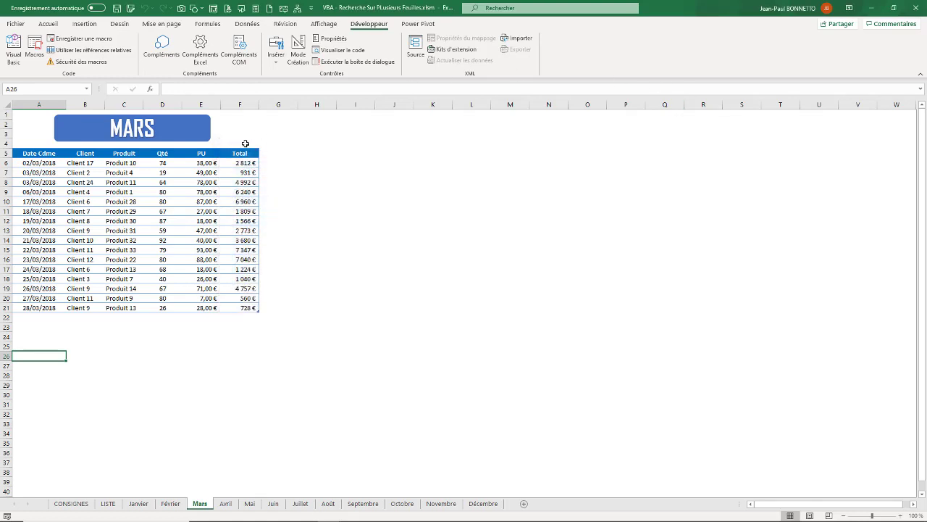
{"action": "left_click", "coordinate": [171, 190]}
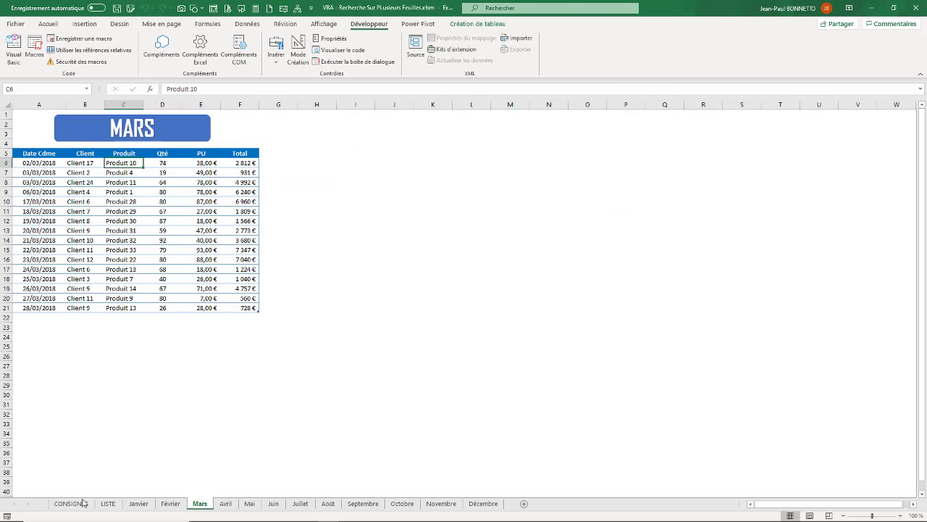
{"action": "left_click", "coordinate": [108, 503]}
{"action": "left_click", "coordinate": [488, 144]}
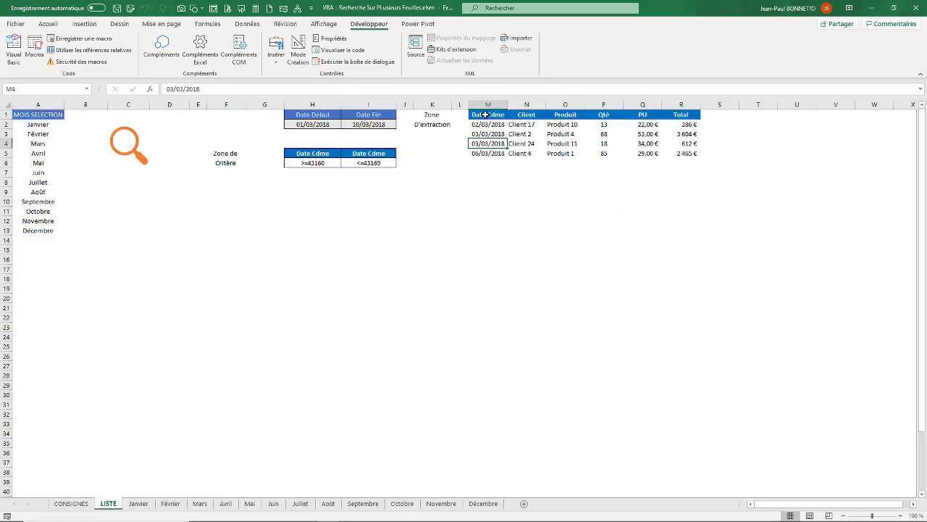
{"action": "mouse_move", "coordinate": [487, 114]}
{"action": "left_mouse_down"}
{"action": "mouse_move", "coordinate": [674, 138]}
{"action": "mouse_move", "coordinate": [674, 151]}
{"action": "left_mouse_up"}
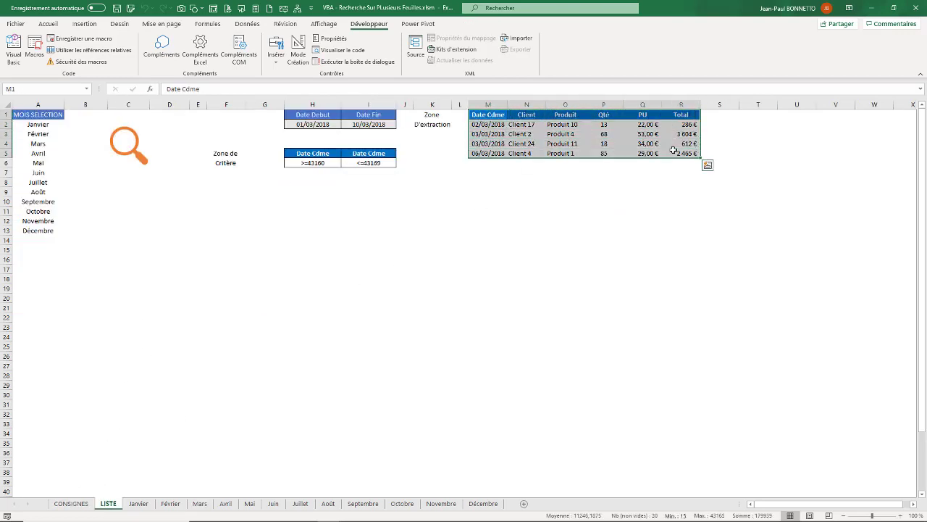
{"action": "left_click", "coordinate": [529, 128]}
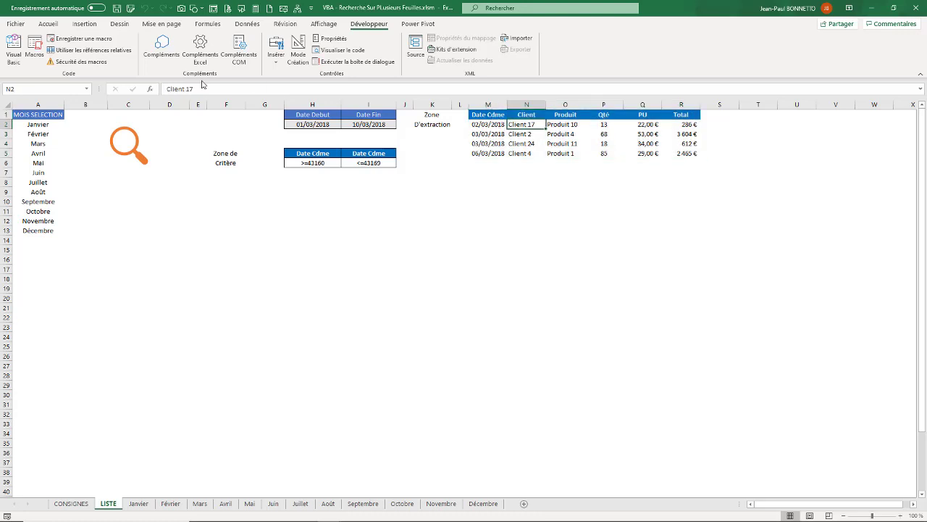
Step: Jump to the Extraire named range via the Name Box, then select M1:S19
{"action": "left_click", "coordinate": [86, 89]}
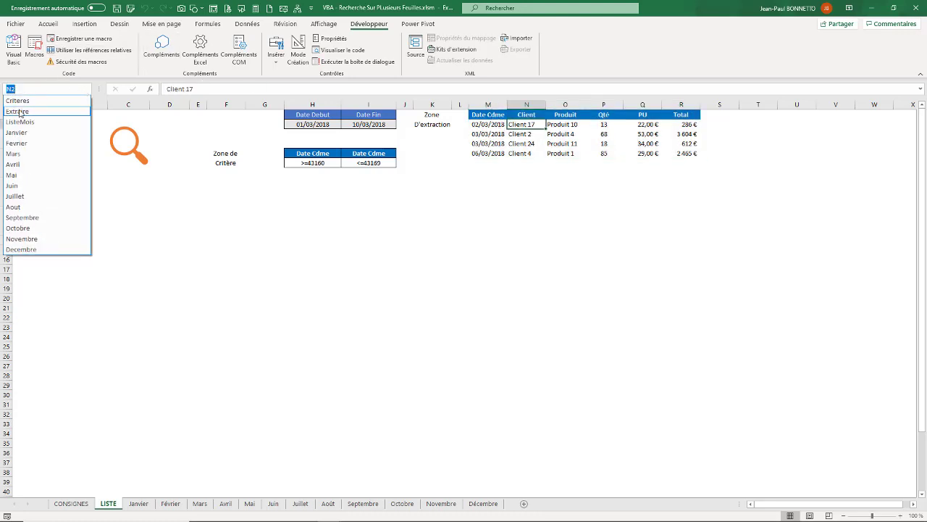
{"action": "left_click", "coordinate": [20, 112]}
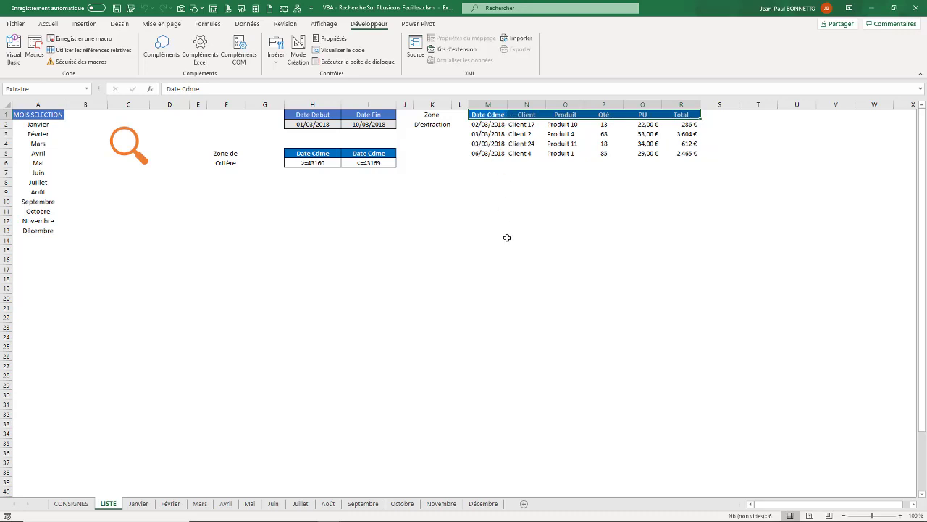
{"action": "left_click", "coordinate": [500, 203]}
{"action": "left_click", "coordinate": [515, 137]}
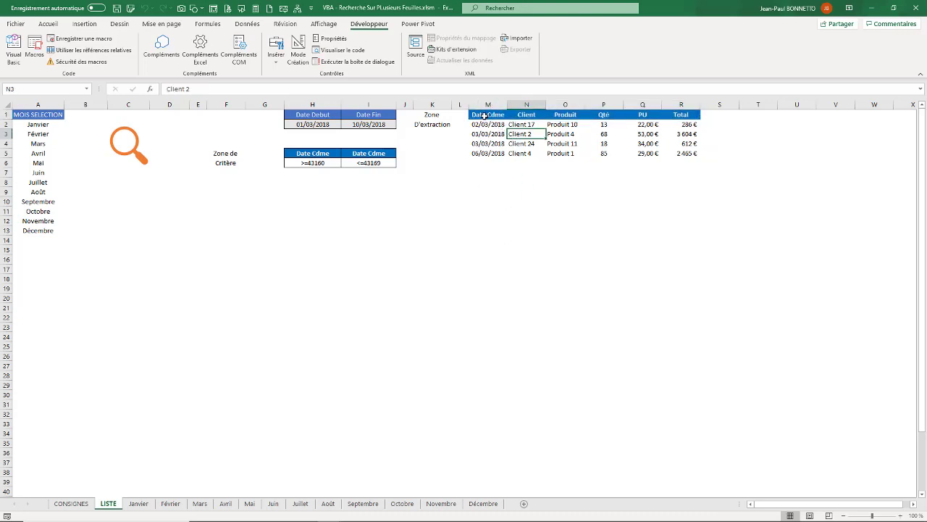
{"action": "mouse_move", "coordinate": [492, 119]}
{"action": "left_mouse_down"}
{"action": "mouse_move", "coordinate": [721, 258]}
{"action": "mouse_move", "coordinate": [725, 284]}
{"action": "left_mouse_up"}
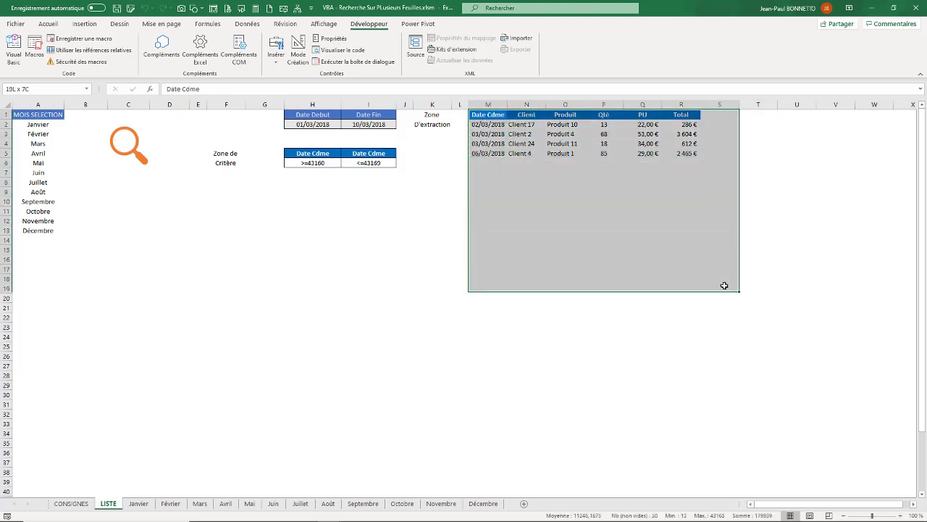
{"action": "left_click", "coordinate": [48, 24]}
{"action": "left_click", "coordinate": [703, 60]}
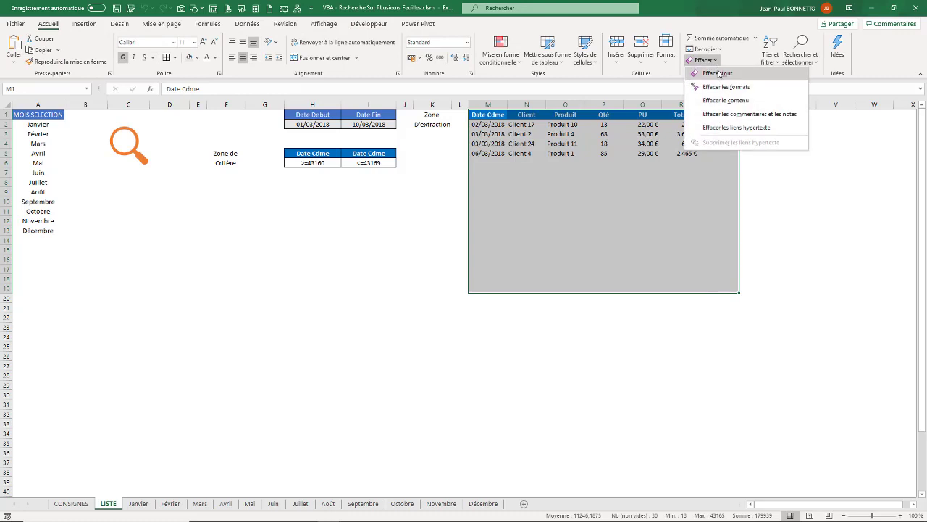
{"action": "left_click", "coordinate": [719, 74]}
{"action": "left_click", "coordinate": [758, 239]}
{"action": "left_click", "coordinate": [642, 276]}
{"action": "left_click", "coordinate": [565, 162]}
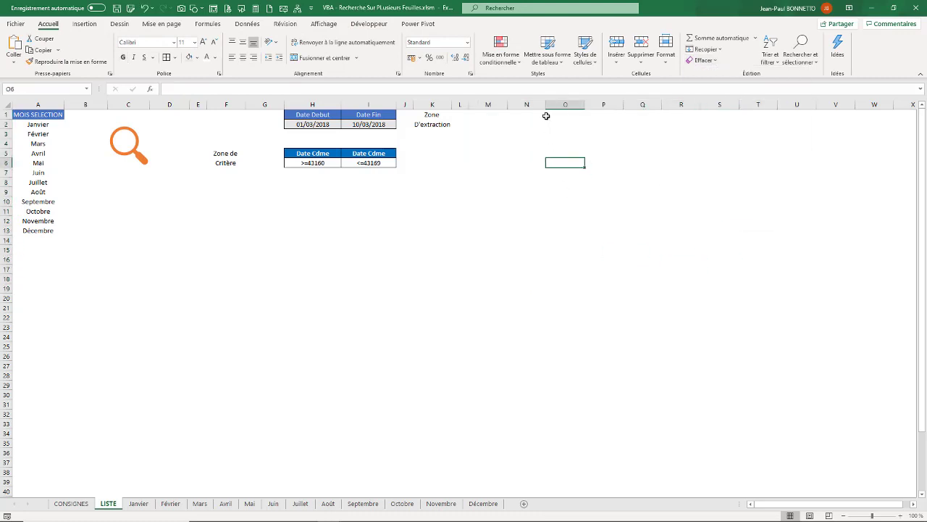
{"action": "left_click", "coordinate": [545, 116]}
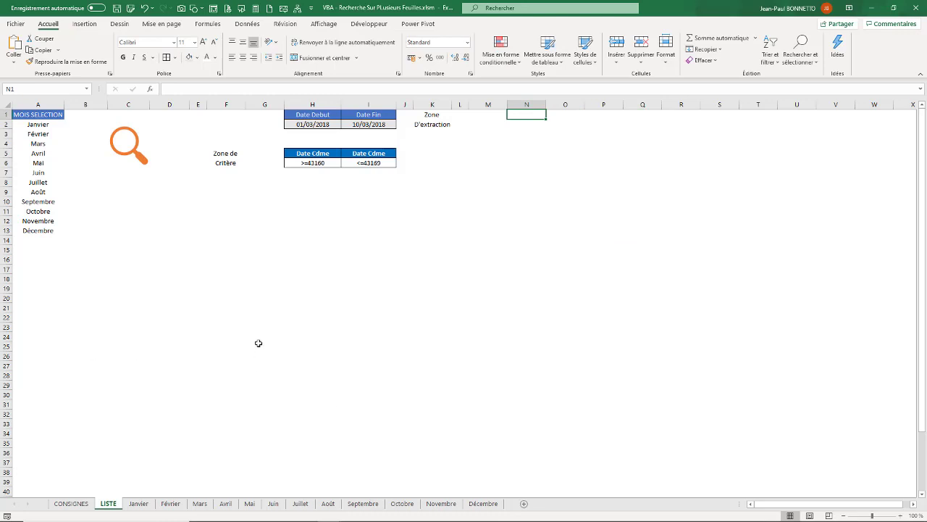
{"action": "left_click", "coordinate": [489, 118]}
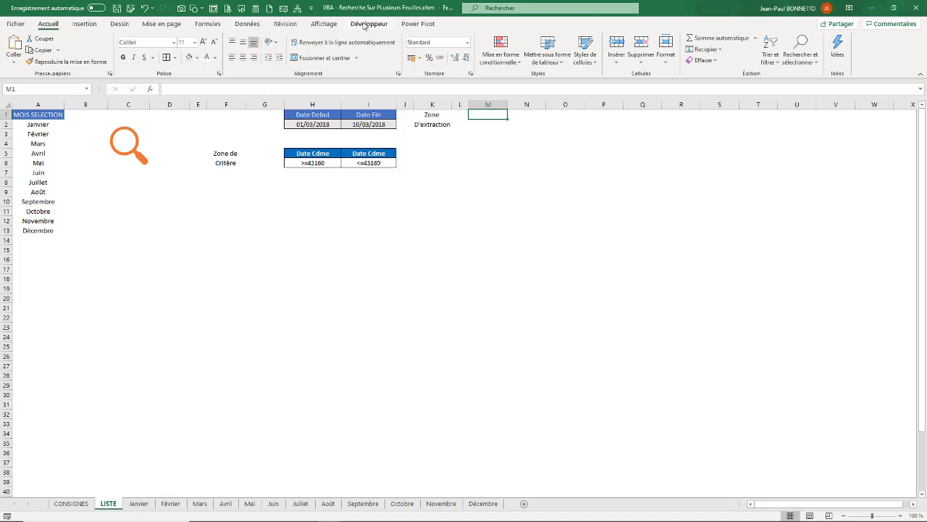
Step: Reopen the VBA editor from the Developer tab and display the btnRecherche_Click code
{"action": "left_click", "coordinate": [364, 24]}
{"action": "left_click", "coordinate": [14, 50]}
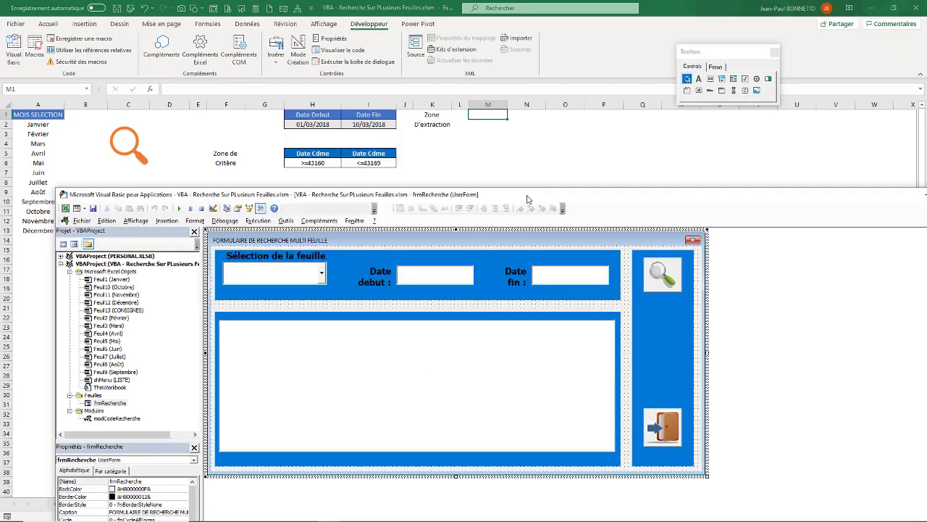
{"action": "left_click_drag", "start_coordinate": [537, 196], "coordinate": [559, 102]}
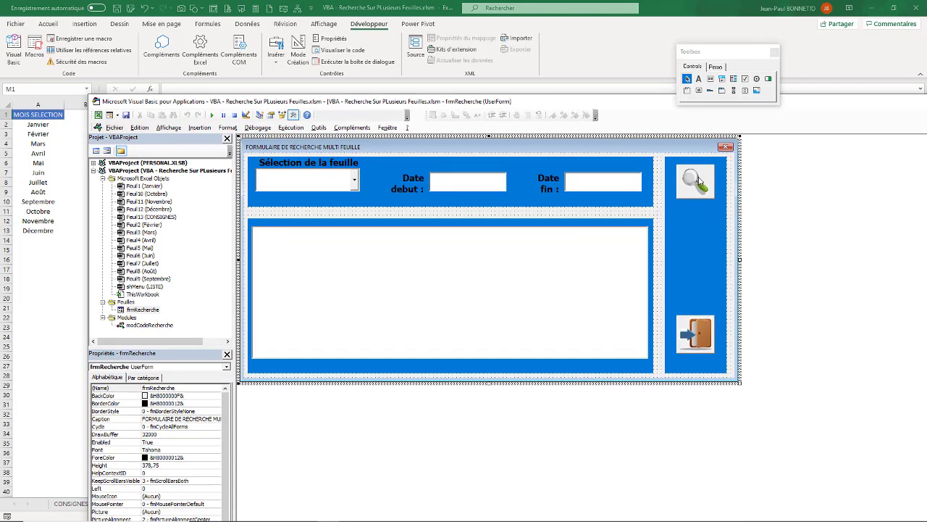
{"action": "double_click", "coordinate": [699, 181]}
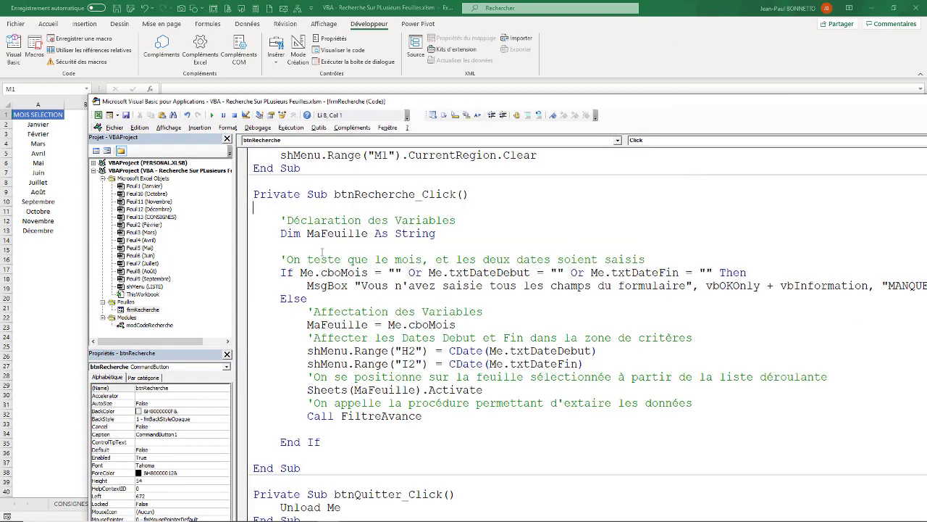
Step: Add a comment about disabling screen refreshing below the Dim declaration
{"action": "left_click", "coordinate": [322, 250]}
{"action": "key", "text": "Return"}
{"action": "key", "text": "Return"}
{"action": "type", "text": "'A"}
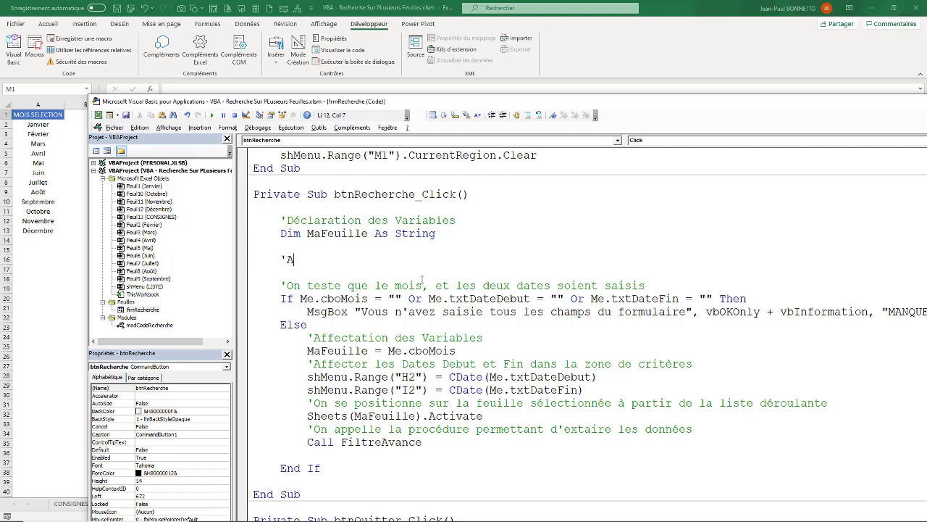
{"action": "key", "text": "BackSpace"}
{"action": "type", "text": "ésa"}
{"action": "type", "text": "ctiver l"}
{"action": "type", "text": "e raff"}
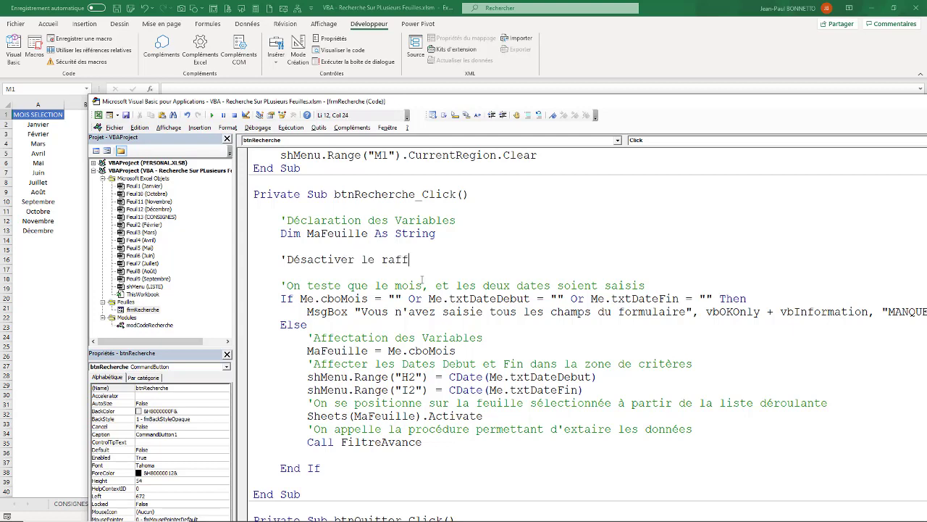
{"action": "type", "text": "raischissmen"}
{"action": "type", "text": "et"}
{"action": "key", "text": "BackSpace"}
{"action": "key", "text": "BackSpace"}
{"action": "key", "text": "BackSpace"}
{"action": "key", "text": "BackSpace"}
{"action": "type", "text": "ement de l"}
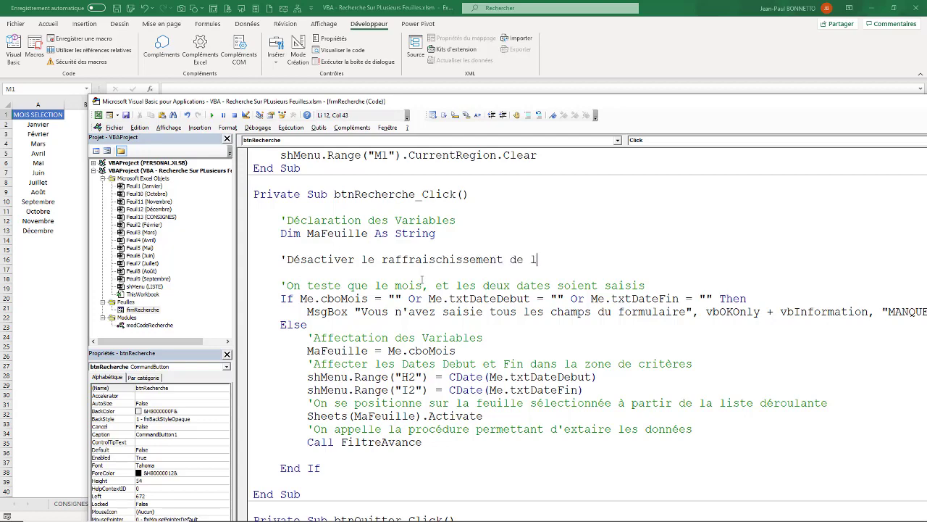
{"action": "type", "text": "'écran"}
{"action": "key", "text": "Return"}
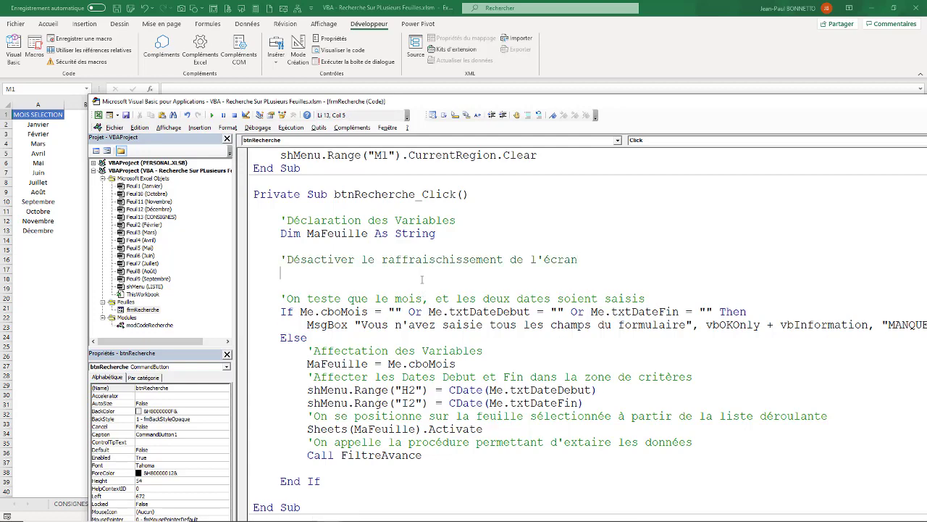
Step: Add Application.ScreenUpdating = False and Application.DisplayAlerts = False, then select the three lines
{"action": "type", "text": "Applica"}
{"action": "type", "text": "tion.screen"}
{"action": "key", "text": "Tab"}
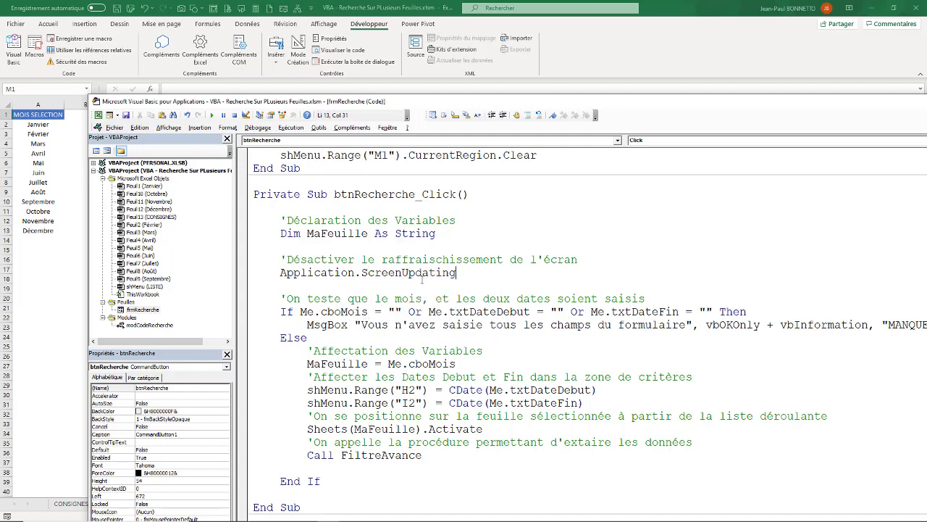
{"action": "type", "text": " = false"}
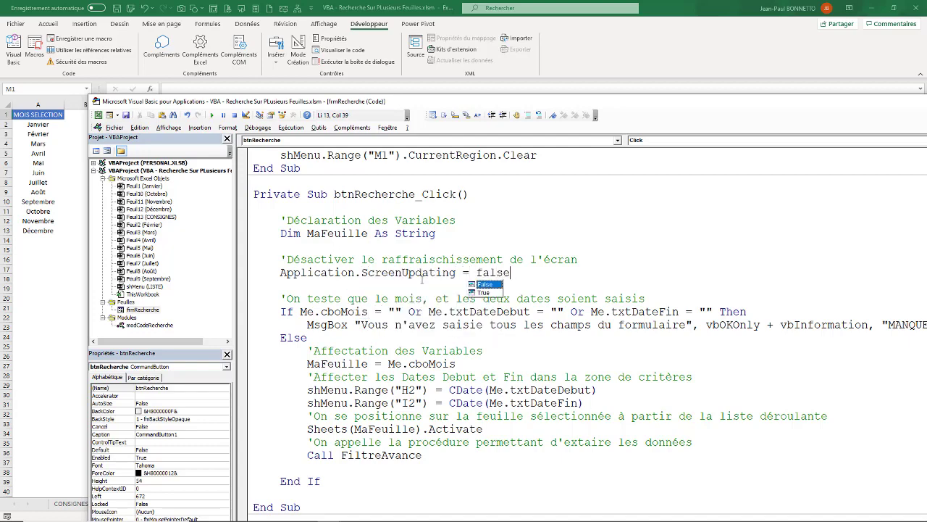
{"action": "key", "text": "Return"}
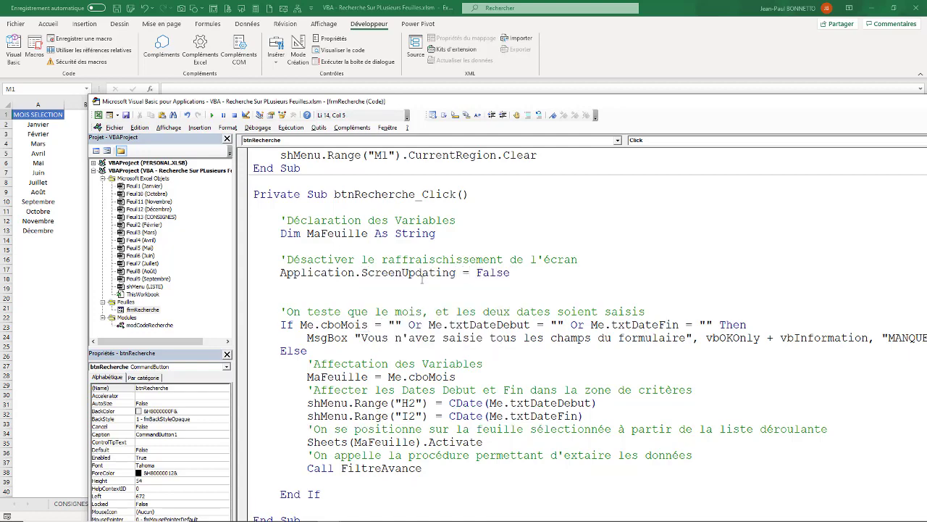
{"action": "type", "text": "appli"}
{"action": "type", "text": "cation ?"}
{"action": "key", "text": "BackSpace"}
{"action": "type", "text": ". "}
{"action": "type", "text": "."}
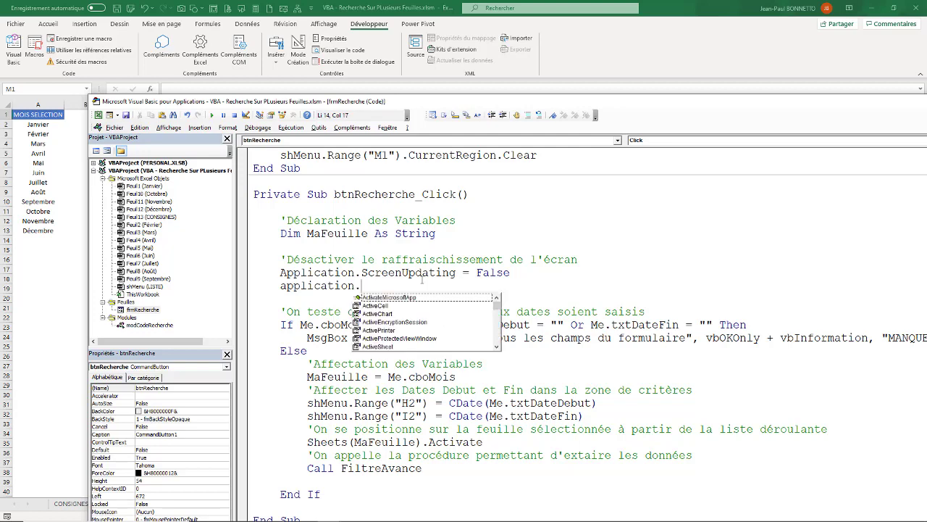
{"action": "type", "text": "di"}
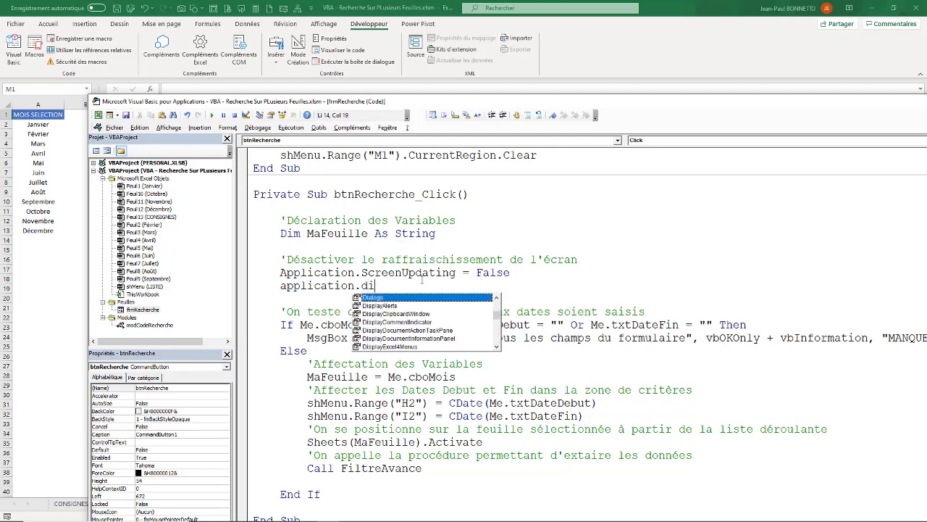
{"action": "key", "text": "Down"}
{"action": "key", "text": "Tab"}
{"action": "type", "text": "="}
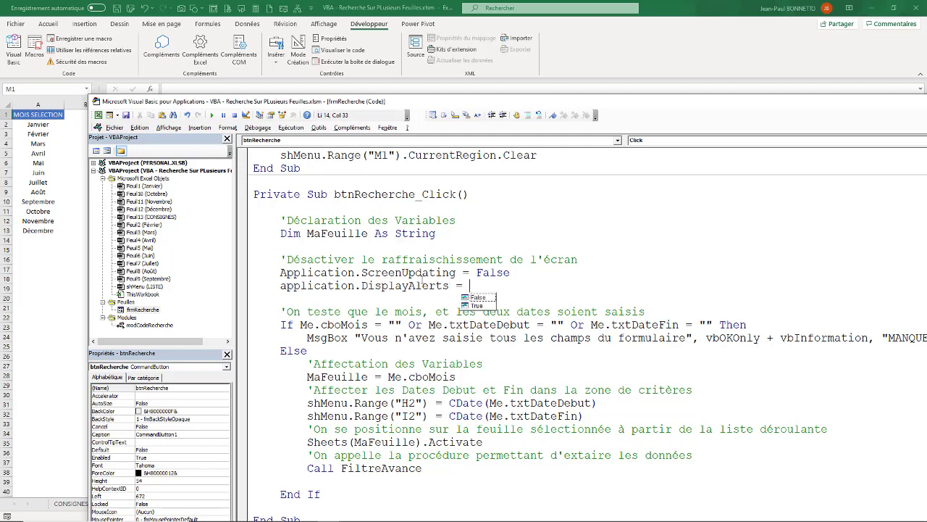
{"action": "key", "text": "Tab"}
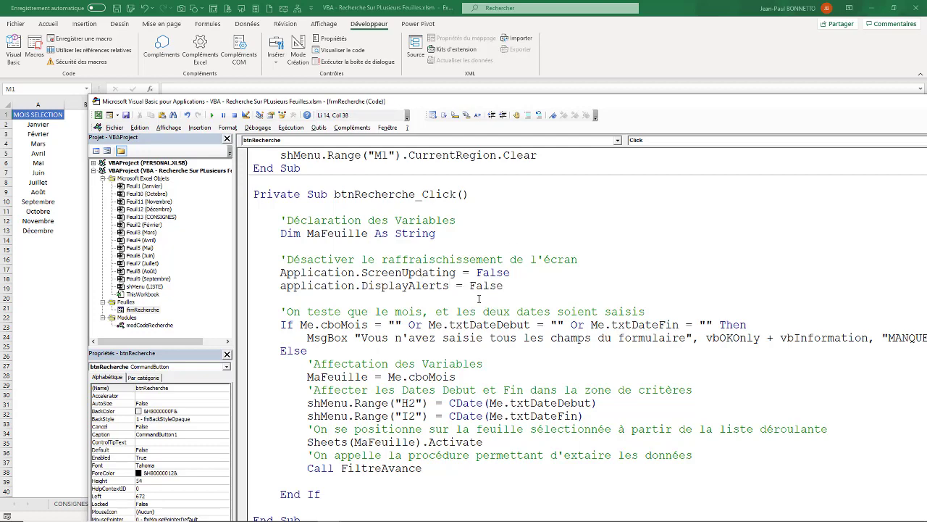
{"action": "left_click_drag", "start_coordinate": [520, 293], "coordinate": [253, 259]}
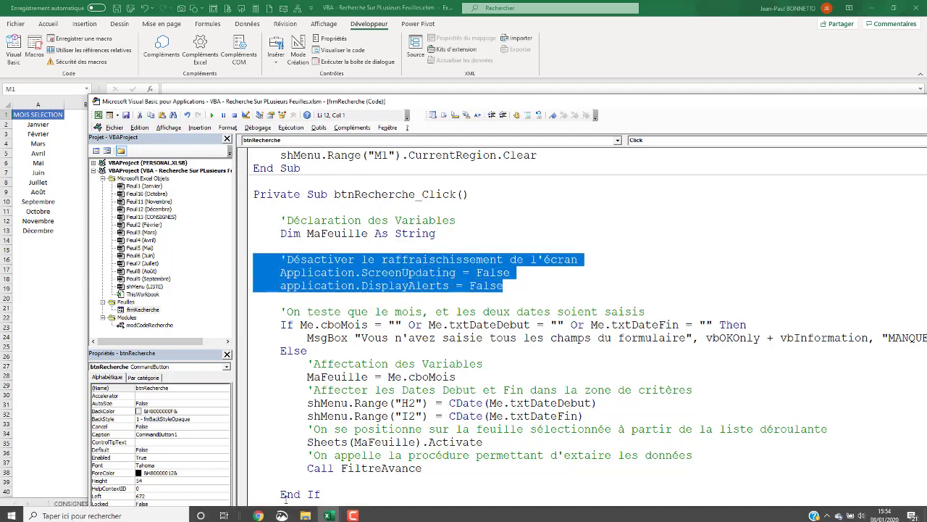
Step: Paste the three lines below End If and reword the comment as a reactivation comment
{"action": "left_click", "coordinate": [312, 507]}
{"action": "key", "text": "Return"}
{"action": "key", "text": "Return"}
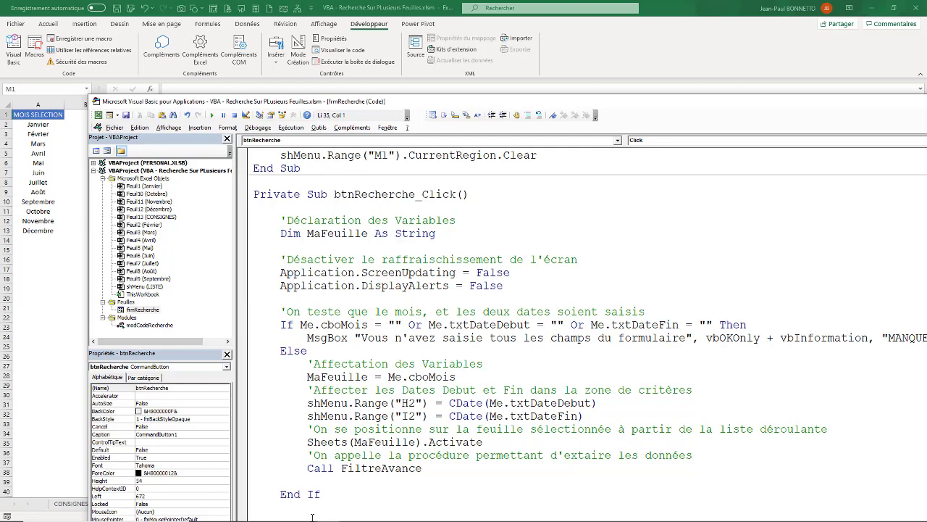
{"action": "scroll", "coordinate": [351, 414], "scroll_direction": "down", "scroll_amount": 1}
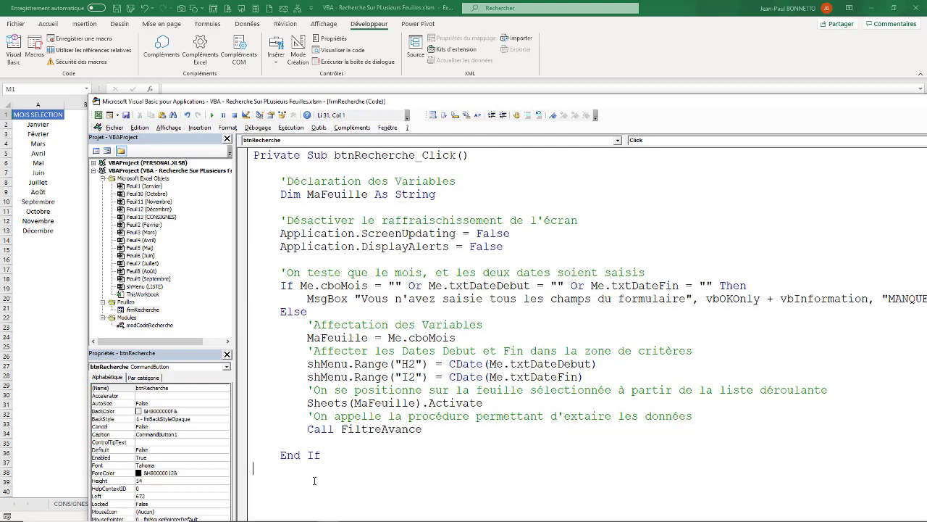
{"action": "type", "text": "'Désactiver le raffraischissement de l'écran     Application.ScreenUpdating = False     Application.DisplayAlerts = False"}
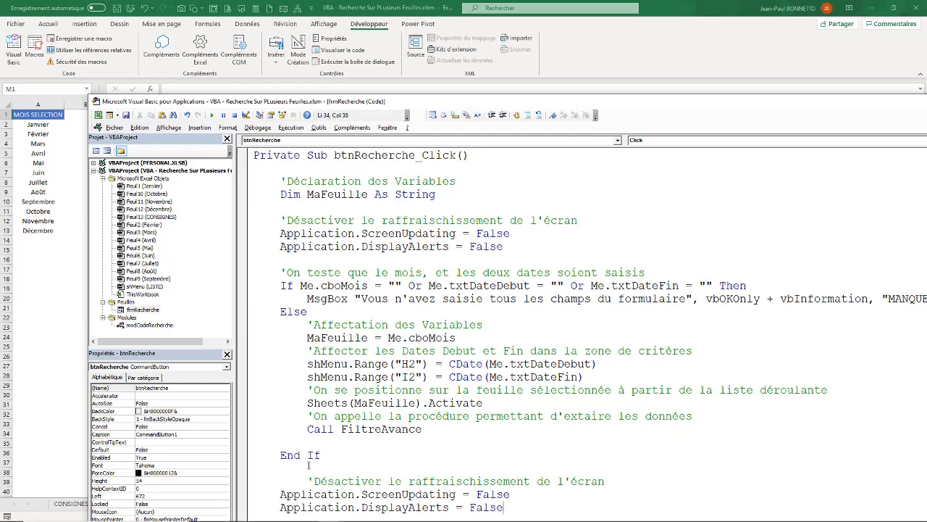
{"action": "key", "text": "shift+Tab"}
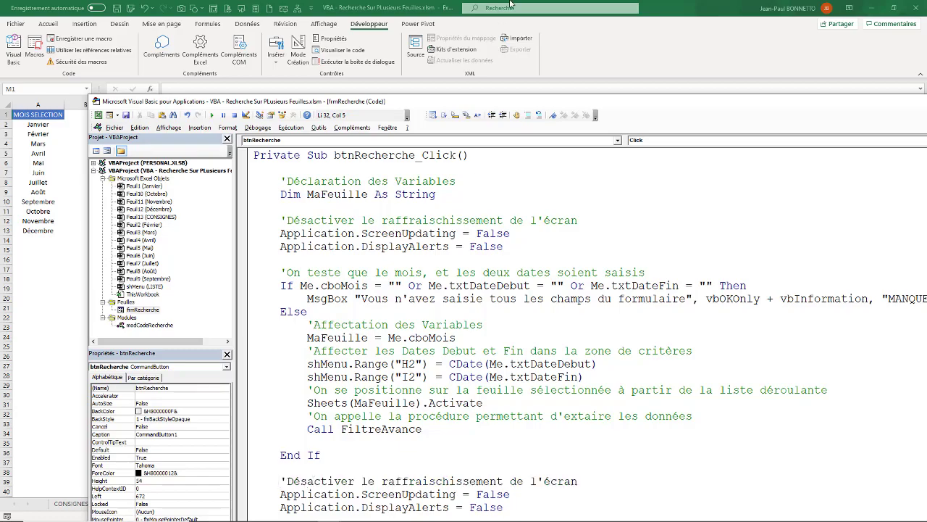
{"action": "double_click", "coordinate": [507, 101]}
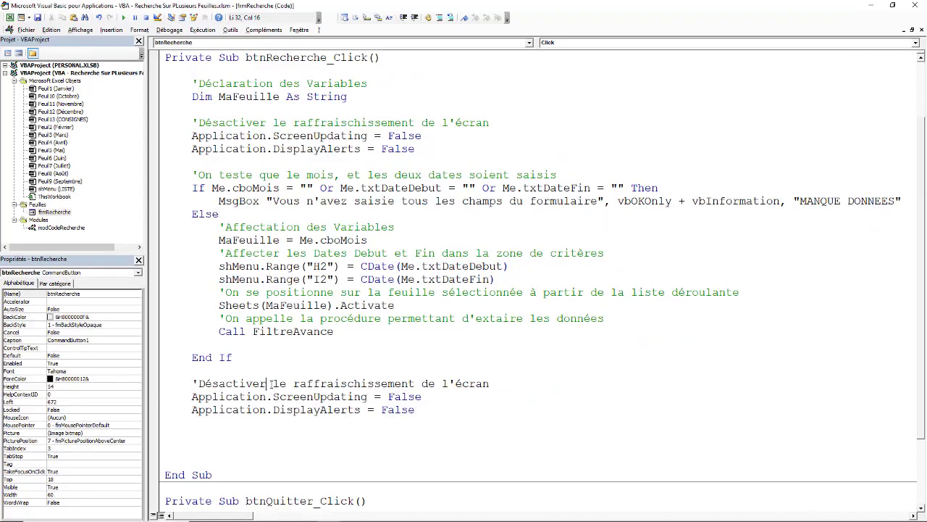
{"action": "left_click_drag", "start_coordinate": [273, 384], "coordinate": [198, 384]}
{"action": "type", "text": "Re"}
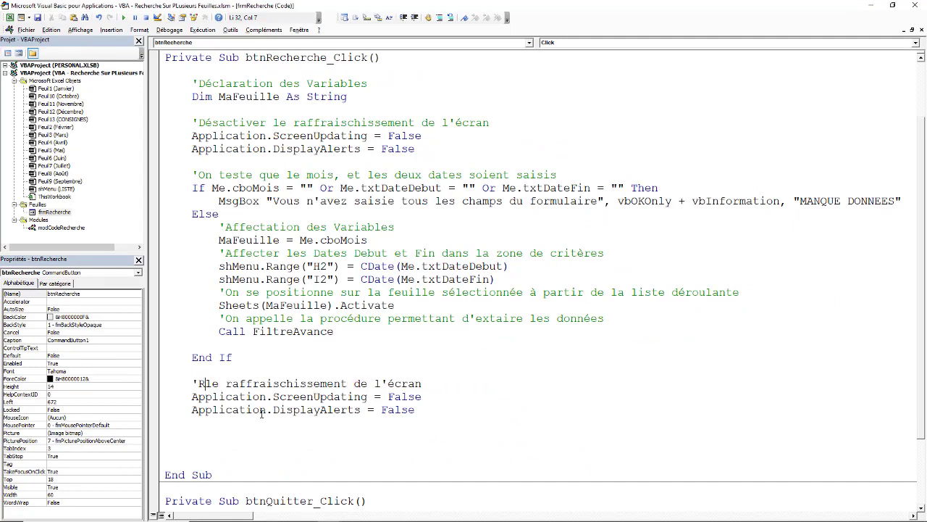
{"action": "type", "text": "activ"}
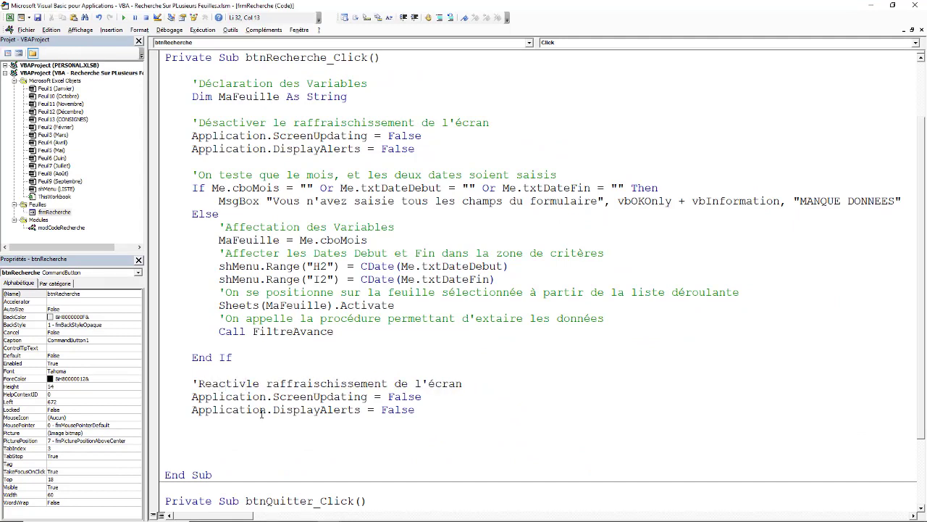
{"action": "type", "text": "ation"}
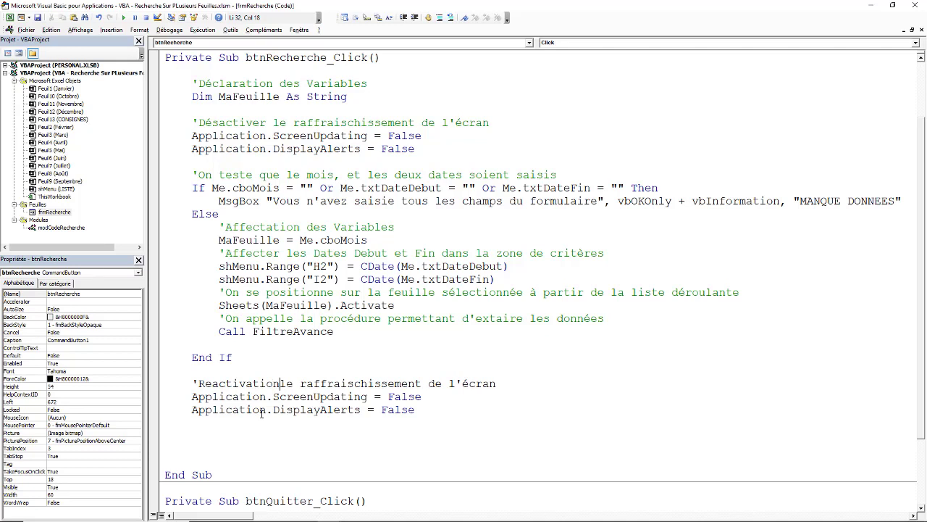
{"action": "key", "text": "Delete"}
{"action": "key", "text": "Delete"}
{"action": "key", "text": "Delete"}
{"action": "type", "text": "d"}
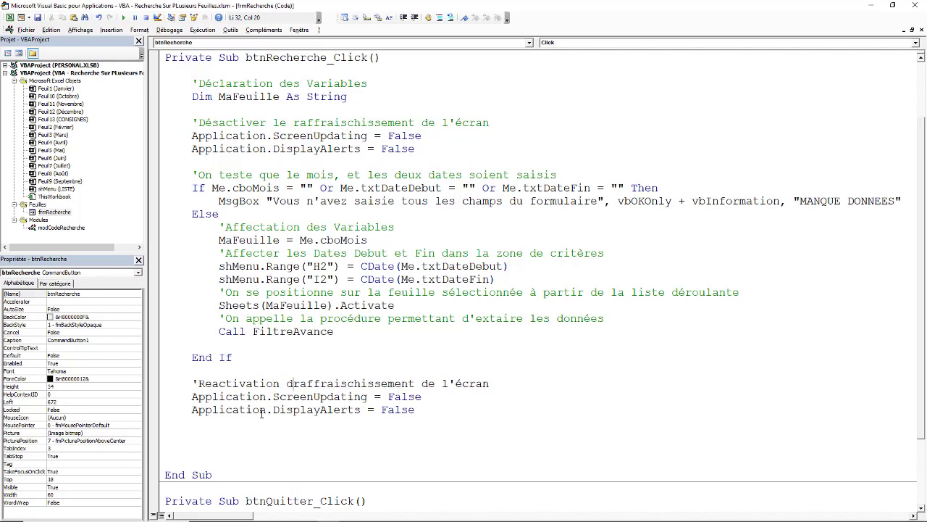
{"action": "type", "text": "u"}
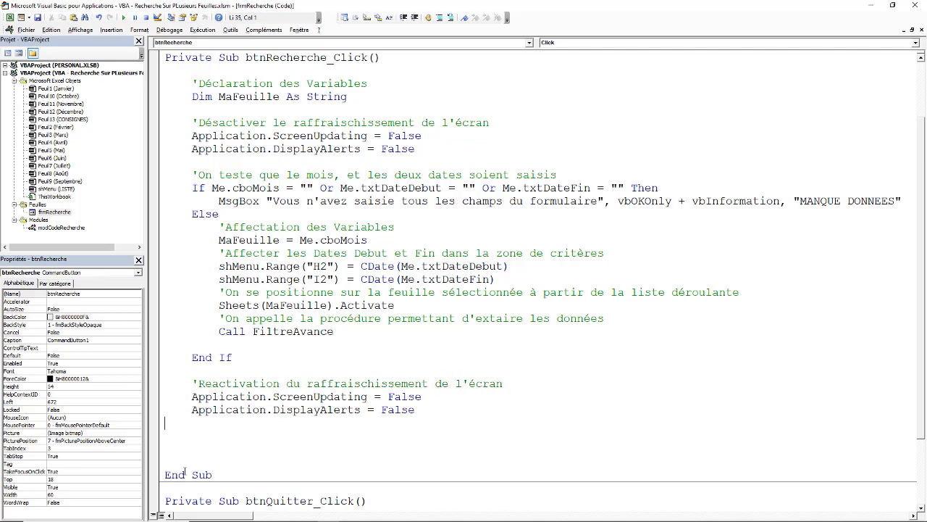
Step: Remove the blank lines before End Sub and set ScreenUpdating and DisplayAlerts to True
{"action": "left_click", "coordinate": [168, 448]}
{"action": "key", "text": "Up"}
{"action": "key", "text": "Delete"}
{"action": "key", "text": "Delete"}
{"action": "key", "text": "BackSpace"}
{"action": "key", "text": "BackSpace"}
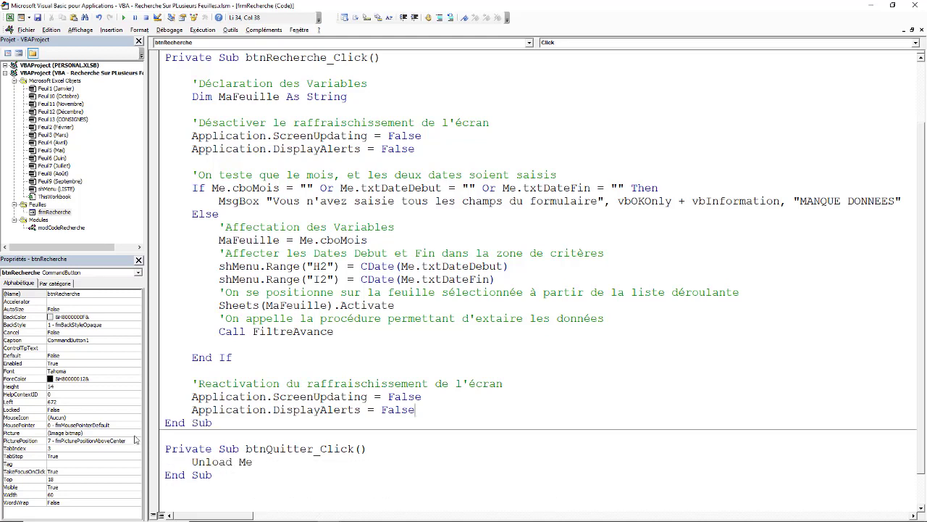
{"action": "key", "text": "Return"}
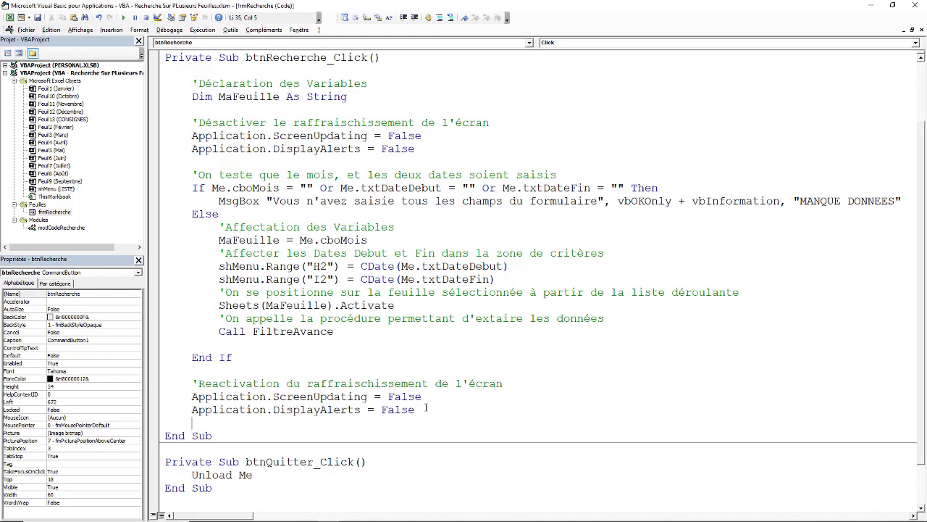
{"action": "double_click", "coordinate": [391, 396]}
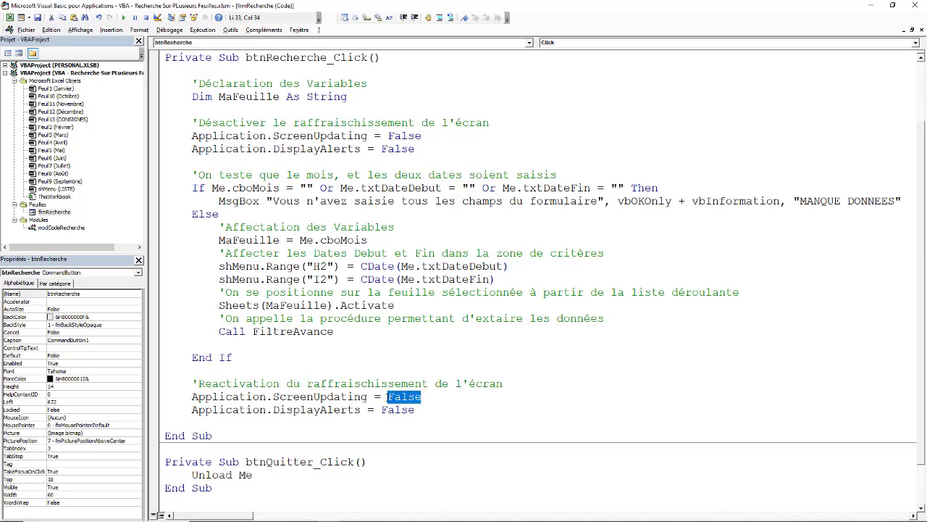
{"action": "type", "text": "True"}
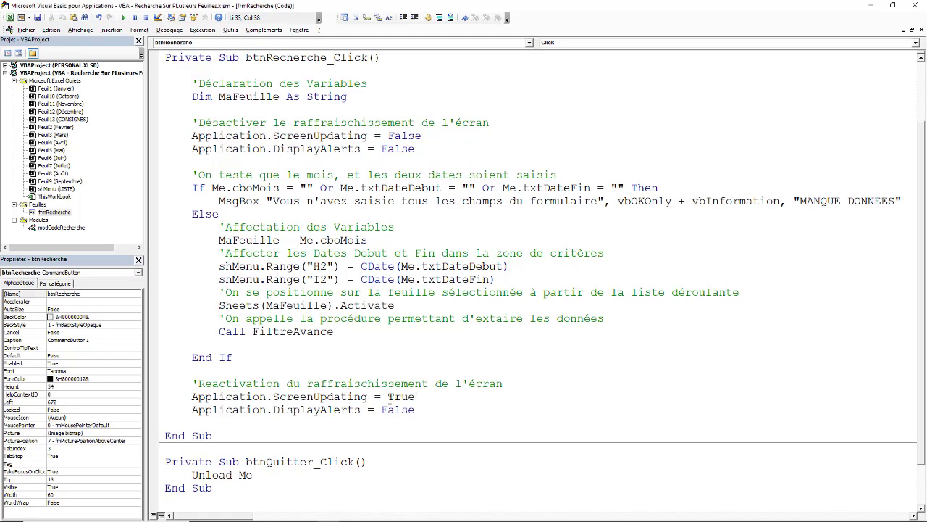
{"action": "double_click", "coordinate": [403, 409]}
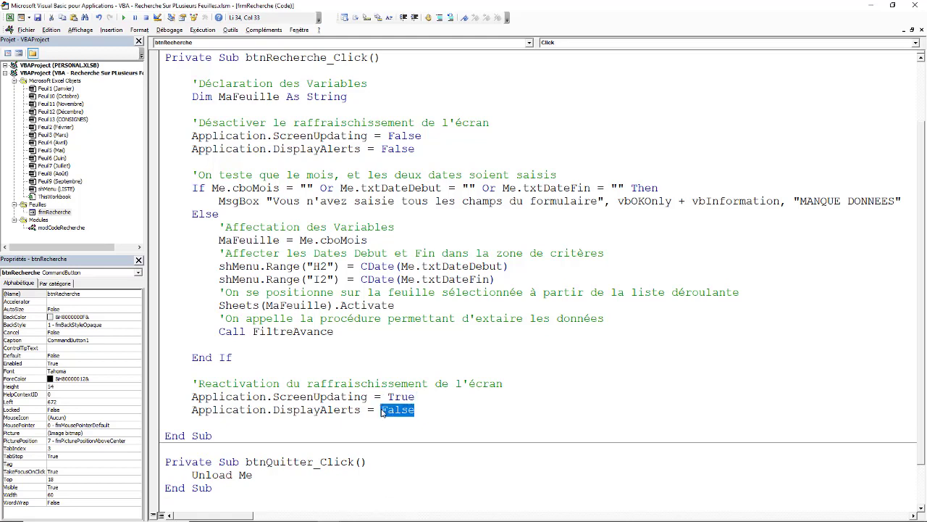
{"action": "type", "text": "True"}
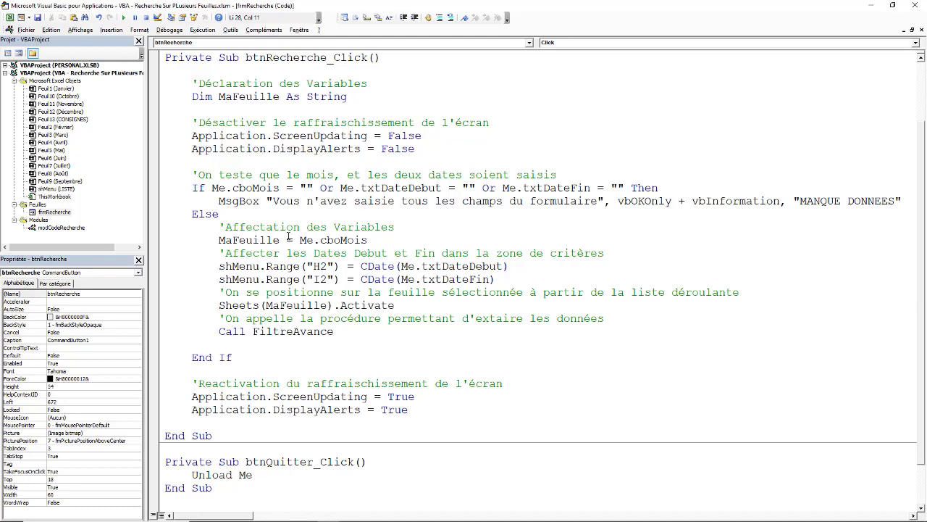
Step: Save the workbook and return to Excel
{"action": "scroll", "coordinate": [288, 235], "scroll_direction": "up", "scroll_amount": 2}
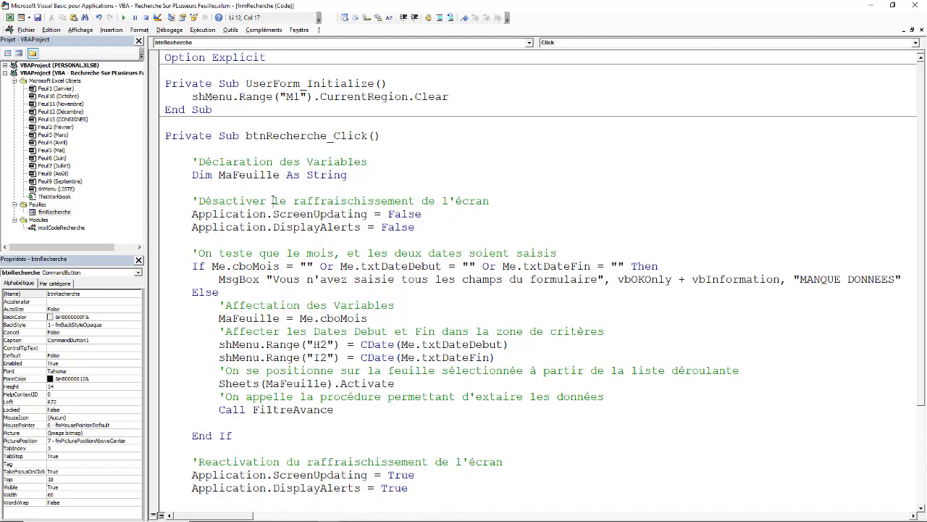
{"action": "left_click", "coordinate": [326, 239]}
{"action": "left_click", "coordinate": [292, 161]}
{"action": "left_click", "coordinate": [42, 22]}
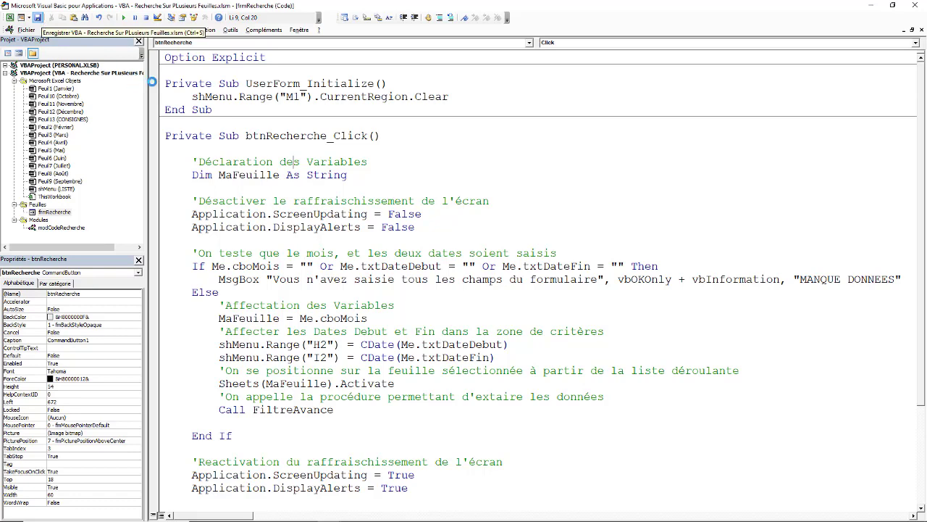
{"action": "left_click", "coordinate": [197, 71]}
{"action": "left_click", "coordinate": [252, 162]}
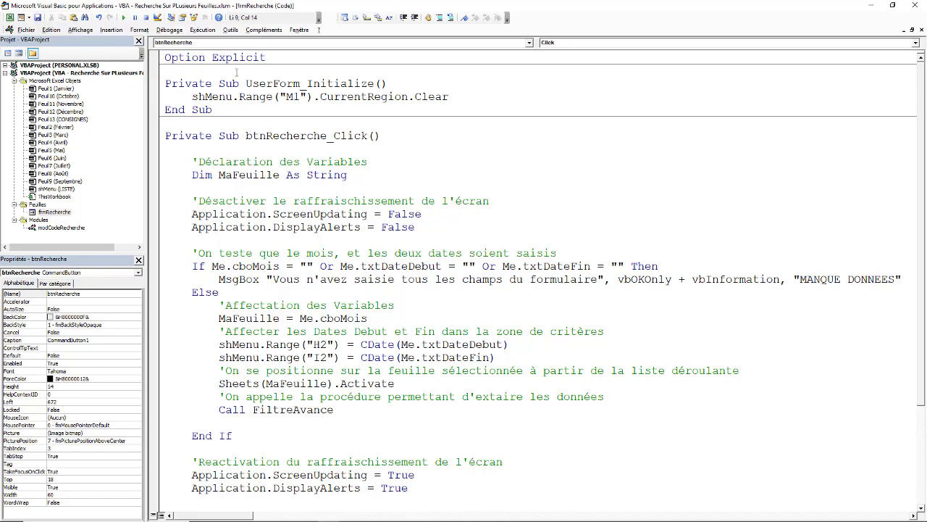
{"action": "left_click", "coordinate": [237, 70]}
{"action": "left_click", "coordinate": [10, 19]}
Step: Bring the LISTE sheet back into view and select cell G16
{"action": "left_click", "coordinate": [276, 270]}
{"action": "left_click", "coordinate": [402, 259]}
{"action": "left_click", "coordinate": [410, 239]}
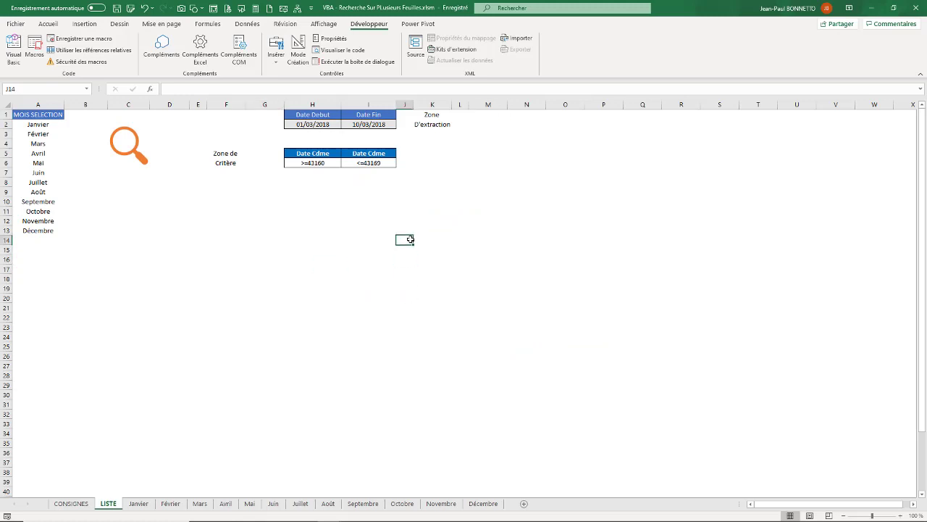
{"action": "left_click", "coordinate": [279, 262]}
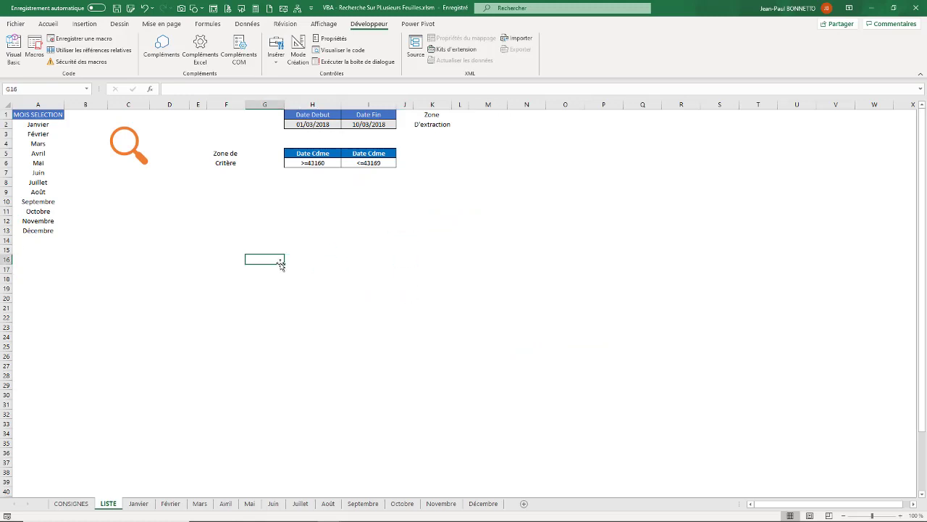
Step: Search the Janvier sheet with the form for orders from 2/1/18 to 5/1/18
{"action": "left_click", "coordinate": [130, 143]}
{"action": "left_click", "coordinate": [330, 184]}
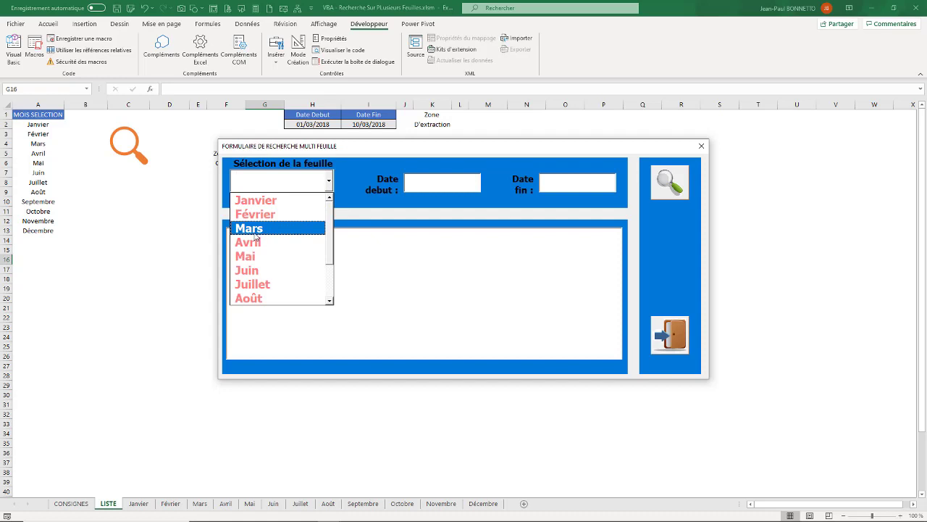
{"action": "left_click", "coordinate": [266, 201]}
{"action": "left_click", "coordinate": [455, 180]}
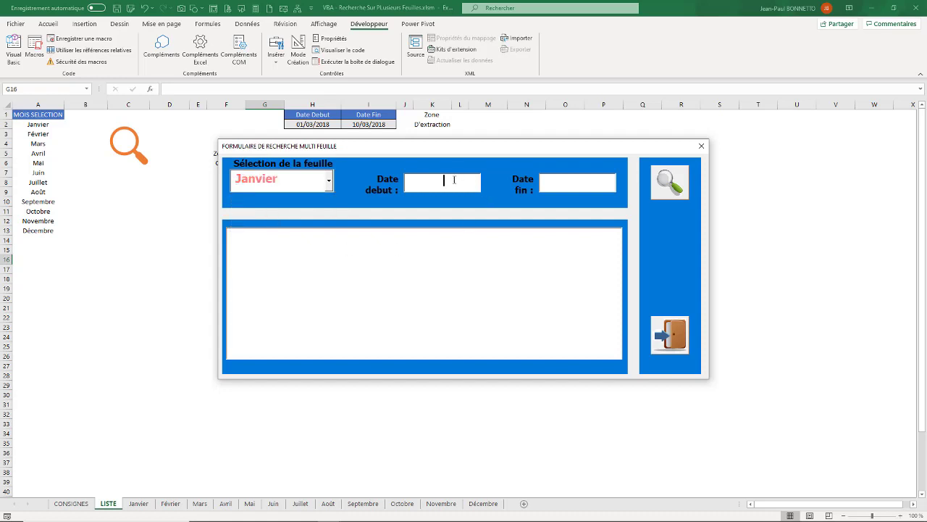
{"action": "type", "text": "2/1"}
{"action": "type", "text": "/"}
{"action": "type", "text": "18"}
{"action": "type", "text": "/1"}
{"action": "type", "text": "/18"}
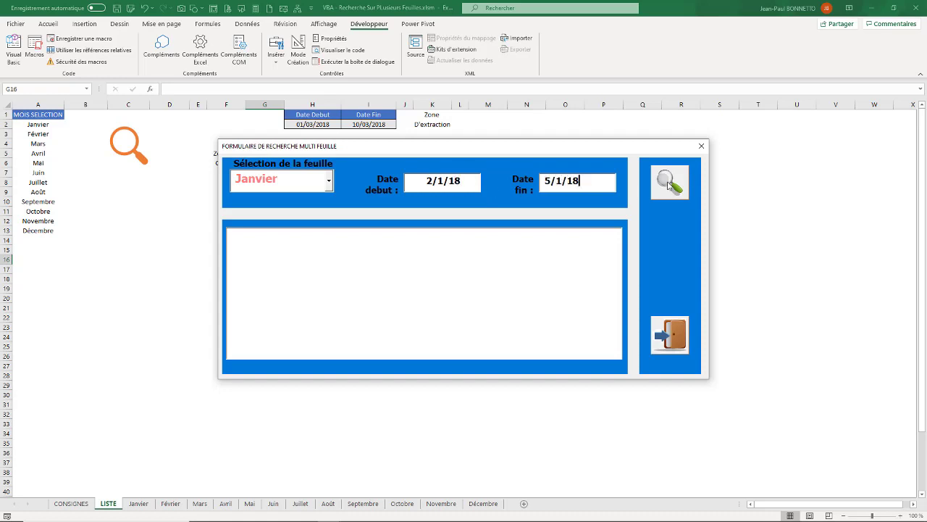
{"action": "left_click", "coordinate": [663, 190]}
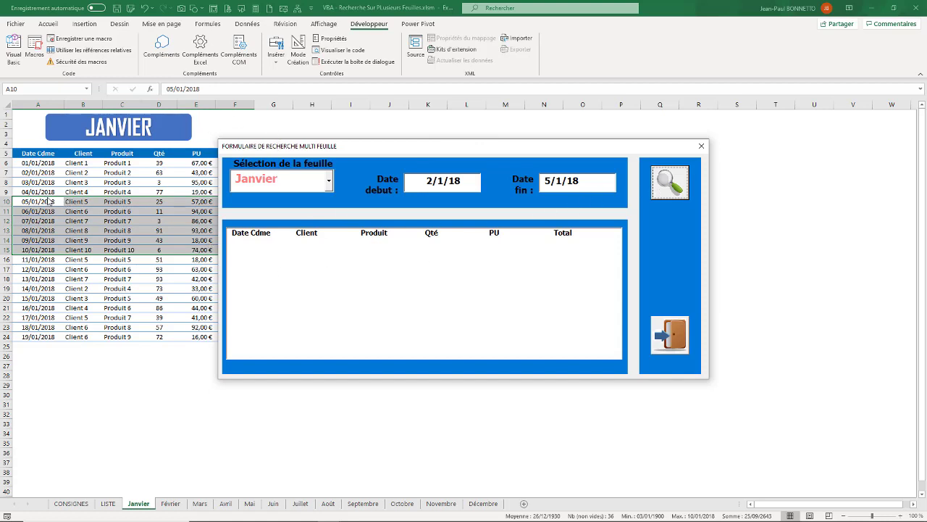
Step: Close the form and select the four extracted orders in LISTE!M1:R5
{"action": "left_click", "coordinate": [661, 337]}
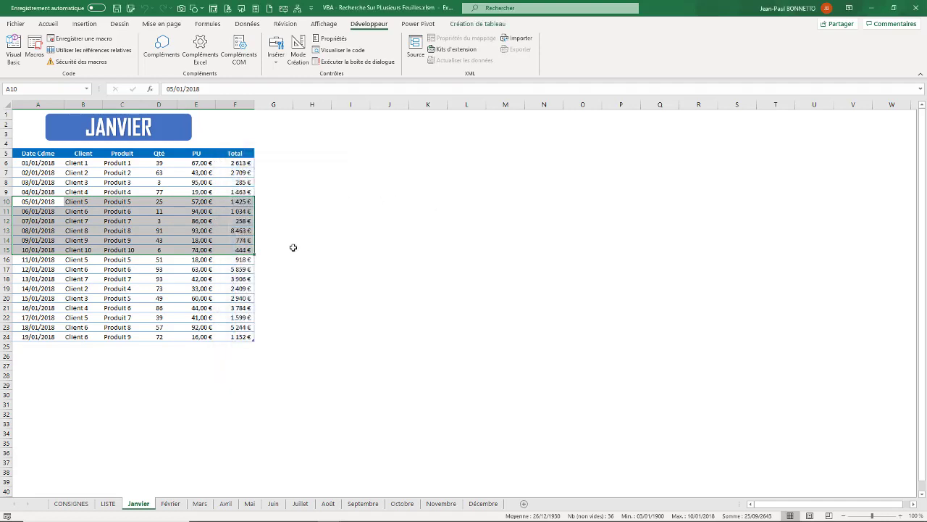
{"action": "left_click", "coordinate": [108, 504]}
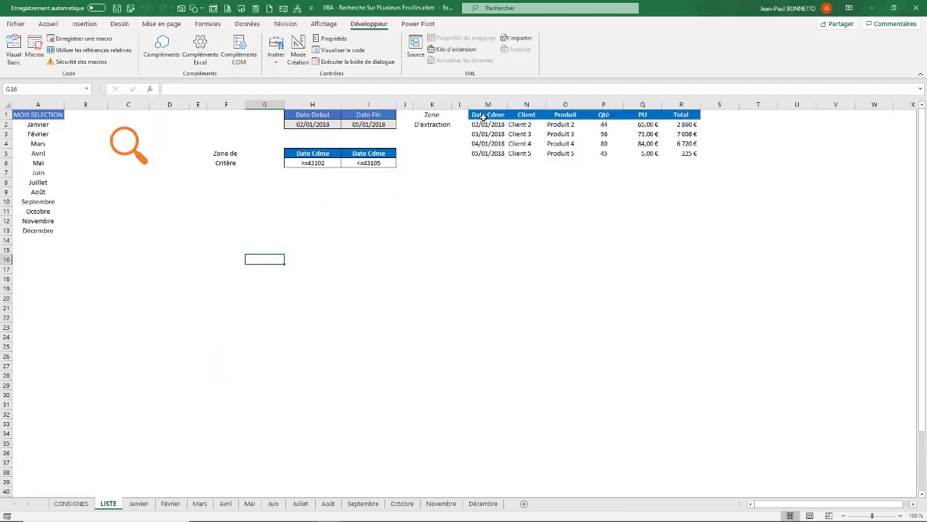
{"action": "left_click_drag", "start_coordinate": [484, 117], "coordinate": [696, 152]}
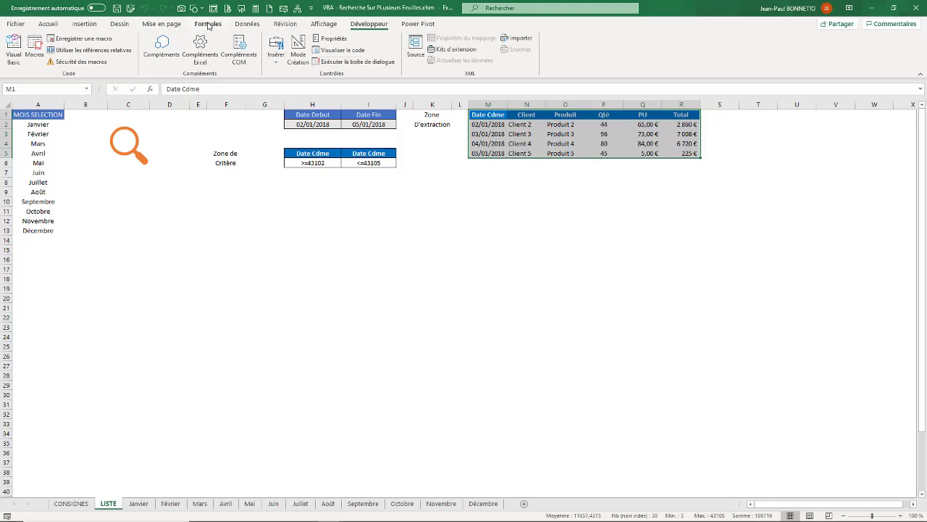
Step: Delete the Extraire name in the Name Manager, then select the extraction table M1:R6
{"action": "left_click", "coordinate": [206, 25]}
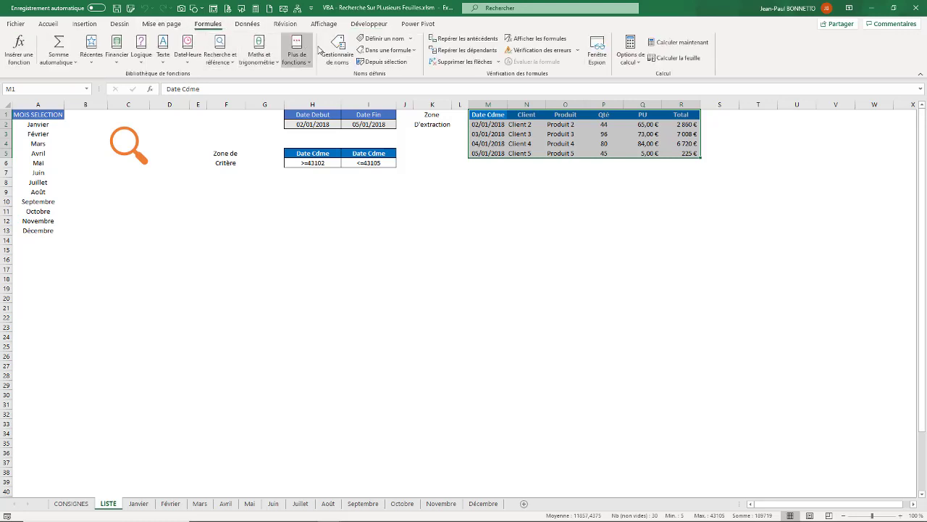
{"action": "left_click", "coordinate": [337, 50]}
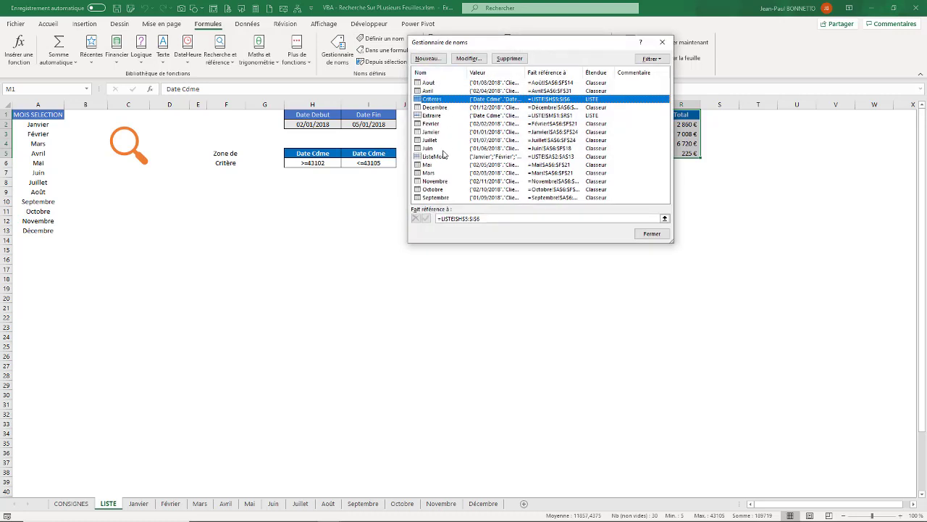
{"action": "left_click", "coordinate": [430, 116]}
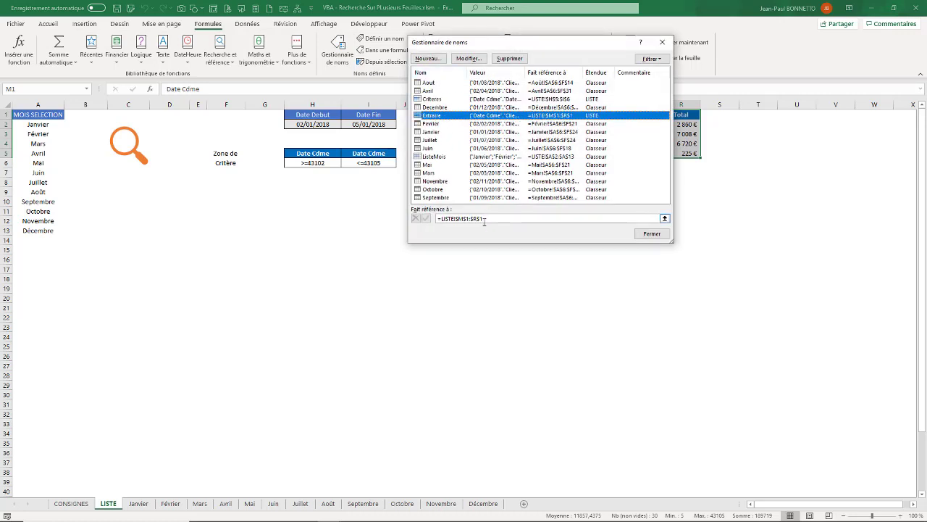
{"action": "mouse_move", "coordinate": [534, 45]}
{"action": "left_mouse_down"}
{"action": "mouse_move", "coordinate": [445, 147]}
{"action": "mouse_move", "coordinate": [459, 117]}
{"action": "left_mouse_up"}
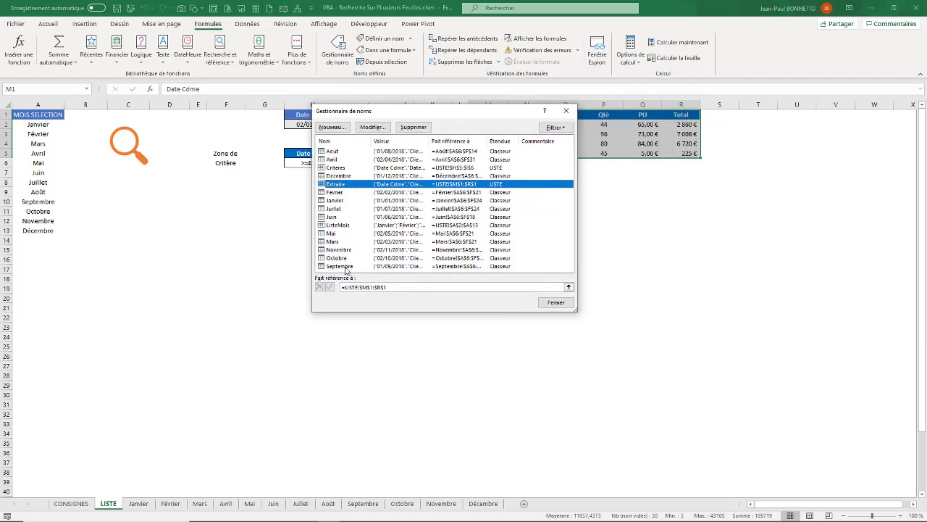
{"action": "left_click", "coordinate": [416, 128]}
{"action": "left_click", "coordinate": [439, 293]}
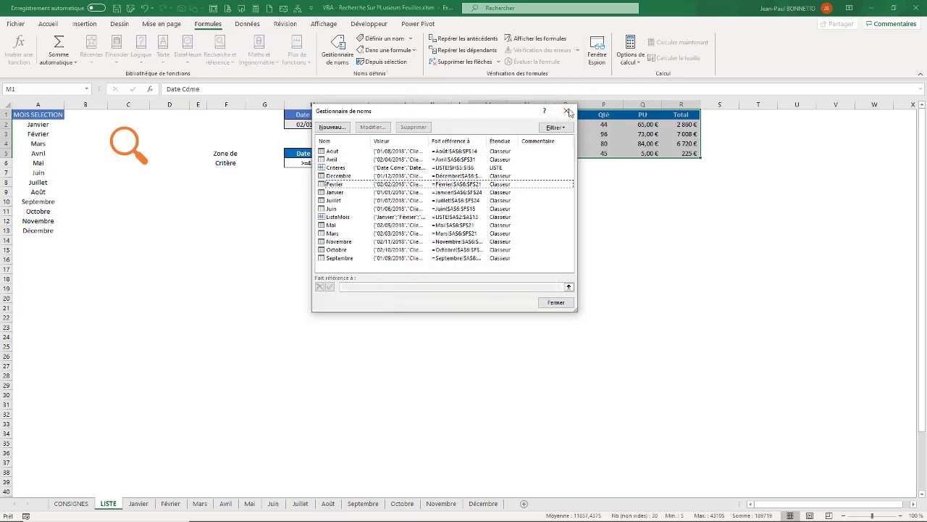
{"action": "left_click", "coordinate": [567, 111]}
{"action": "left_click", "coordinate": [391, 240]}
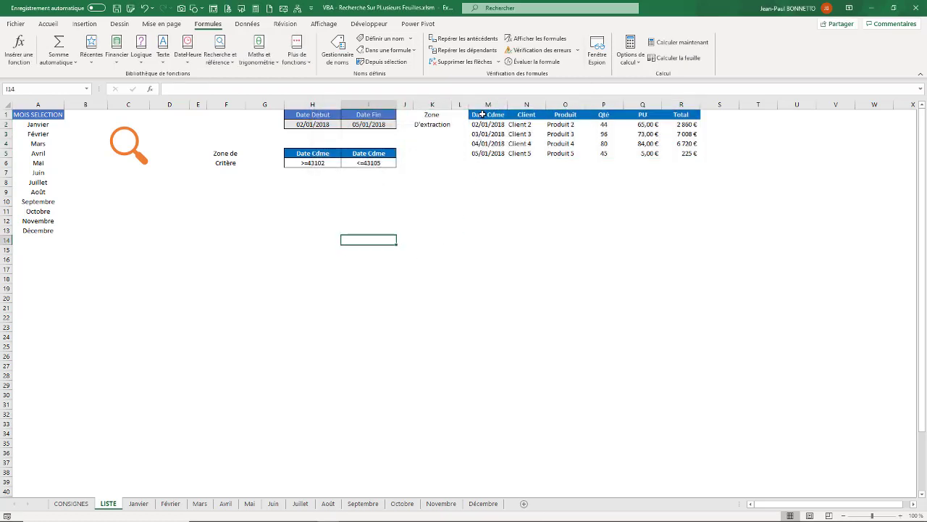
{"action": "left_click_drag", "start_coordinate": [485, 114], "coordinate": [694, 163]}
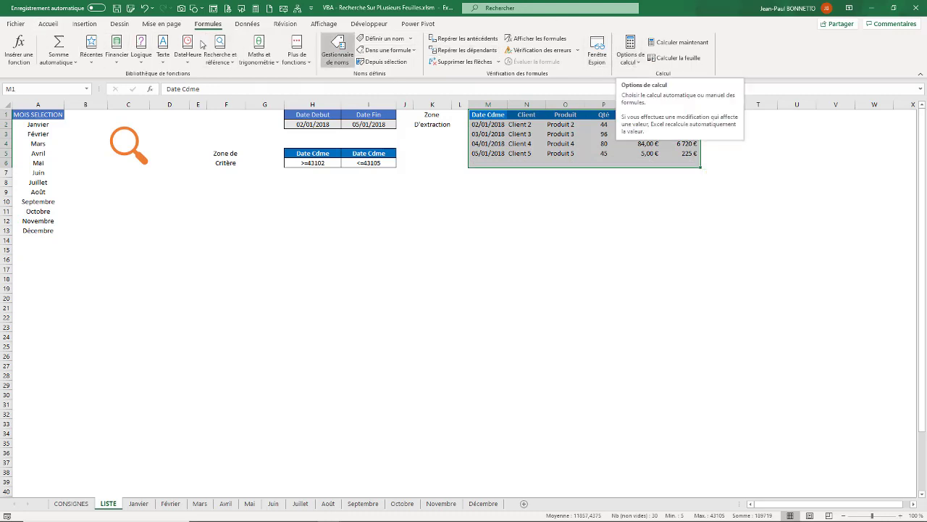
Step: Clear everything from the extraction table on LISTE
{"action": "left_click", "coordinate": [48, 24]}
{"action": "left_click", "coordinate": [701, 60]}
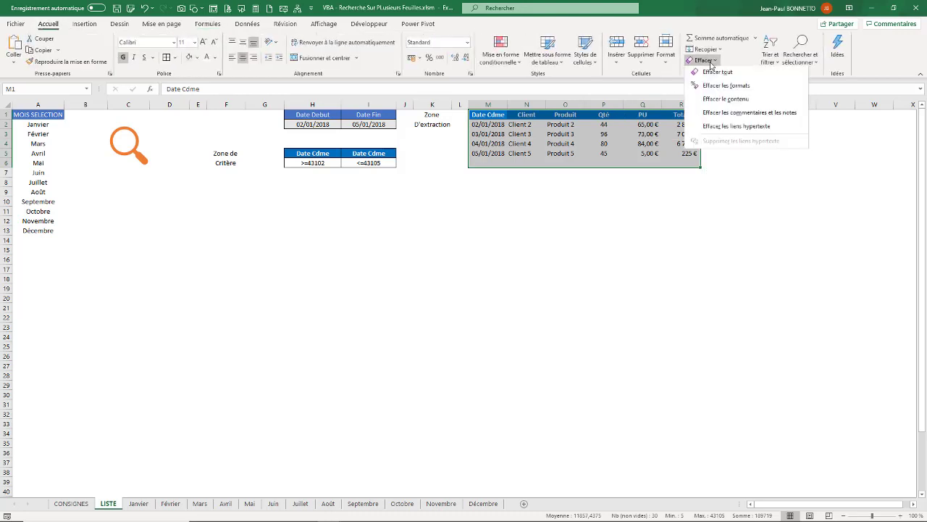
{"action": "left_click", "coordinate": [711, 73]}
{"action": "left_click", "coordinate": [368, 259]}
{"action": "left_click", "coordinate": [226, 249]}
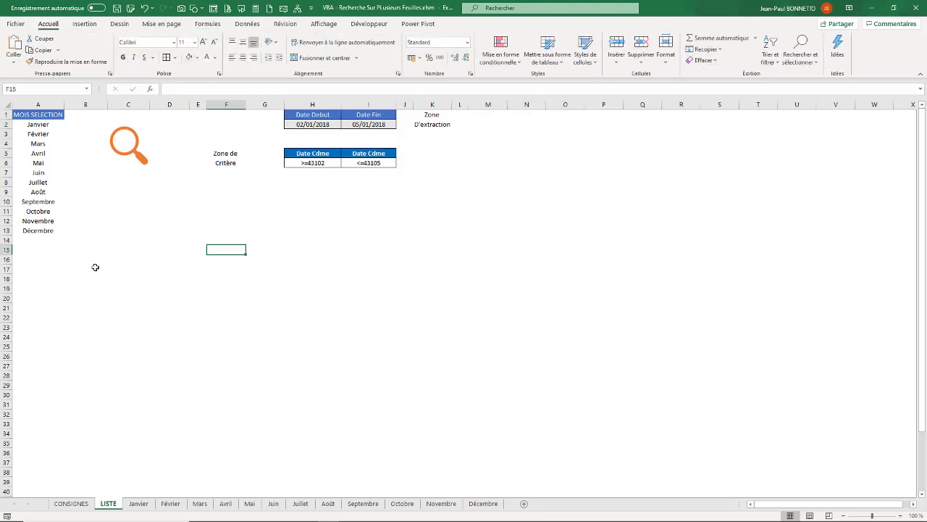
{"action": "left_click", "coordinate": [169, 278]}
{"action": "left_click", "coordinate": [172, 229]}
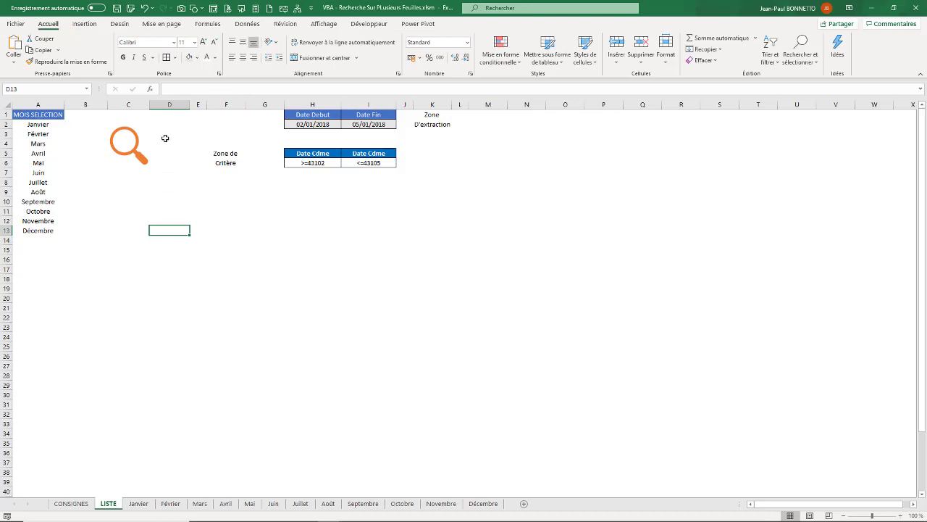
Step: Search the Février sheet with the form for orders from 5/2/18 to 10/2/18
{"action": "left_click", "coordinate": [124, 143]}
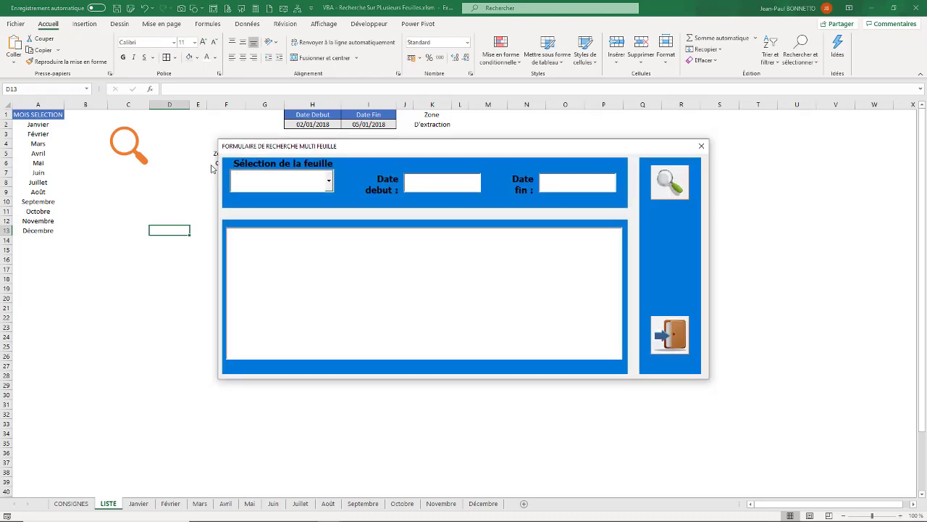
{"action": "left_click", "coordinate": [329, 181]}
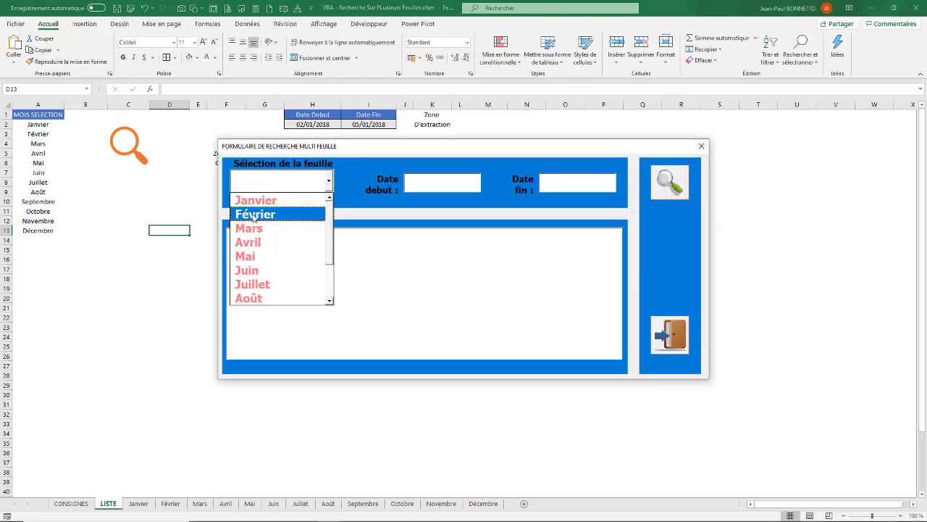
{"action": "left_click", "coordinate": [254, 215]}
{"action": "left_click", "coordinate": [426, 183]}
{"action": "type", "text": "5/"}
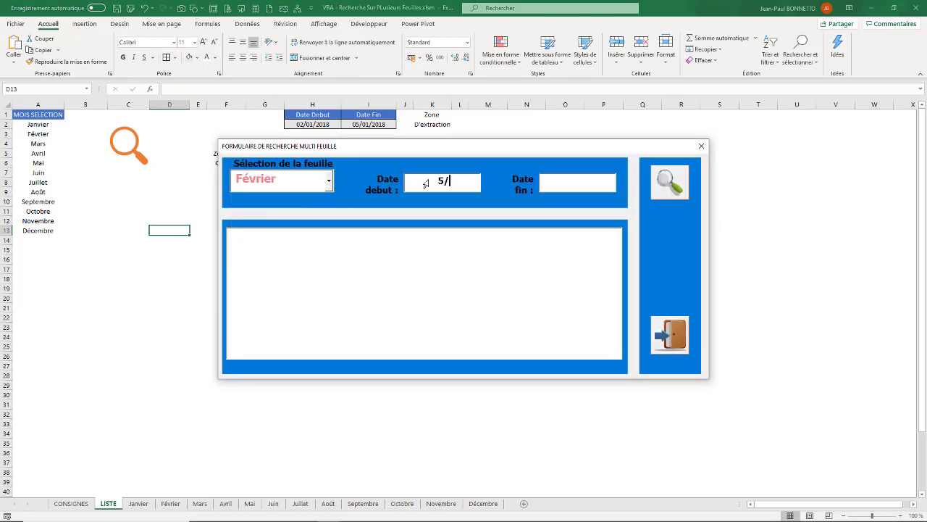
{"action": "type", "text": "2/18"}
{"action": "left_click", "coordinate": [558, 184]}
{"action": "type", "text": "10/2/"}
{"action": "type", "text": "18"}
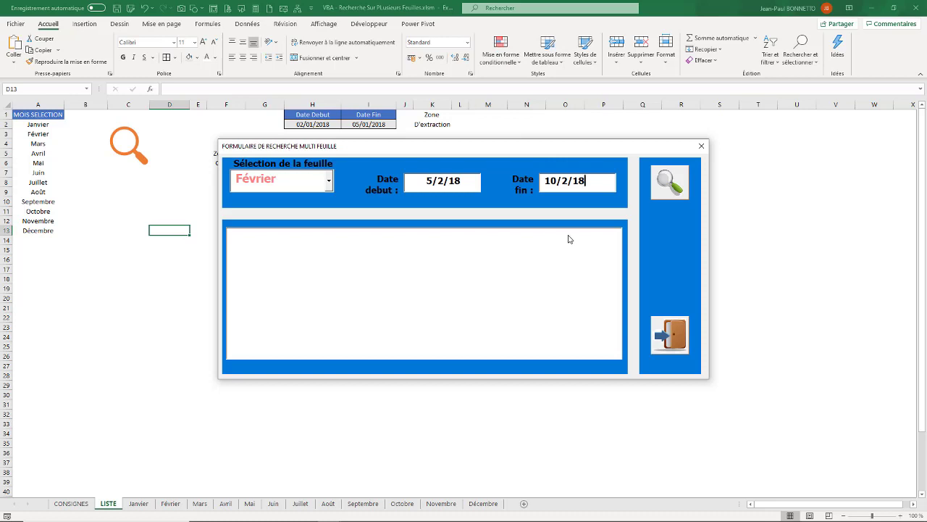
{"action": "left_click", "coordinate": [670, 184]}
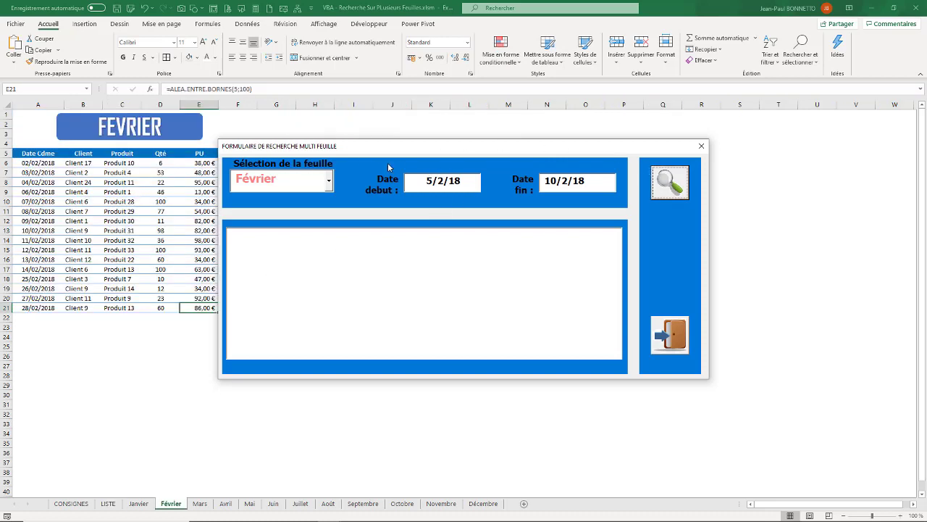
Step: Close the search form and return to the LISTE sheet to view the results
{"action": "left_click", "coordinate": [668, 338]}
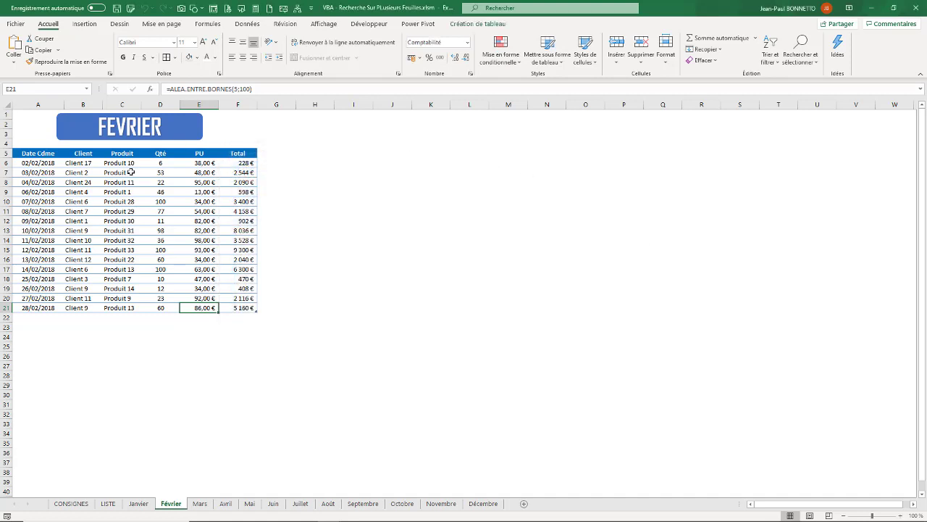
{"action": "left_click", "coordinate": [113, 184]}
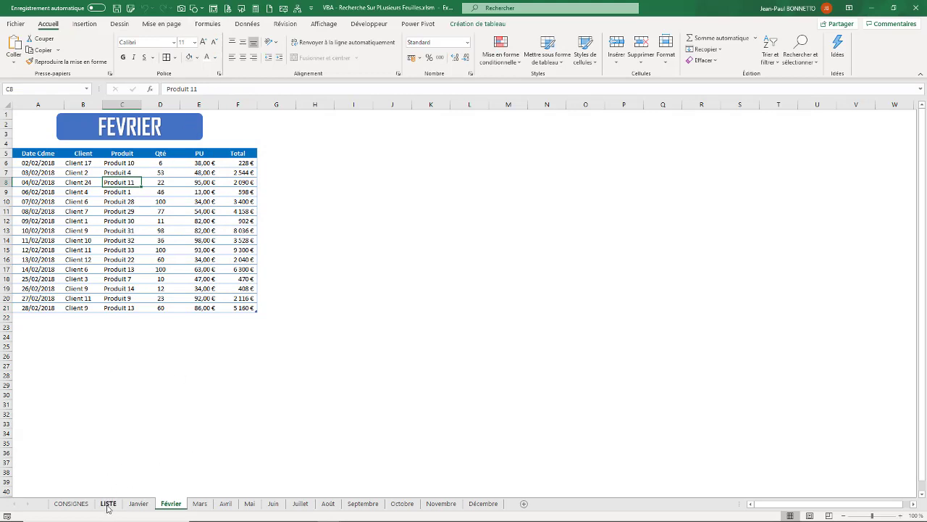
{"action": "left_click", "coordinate": [108, 504]}
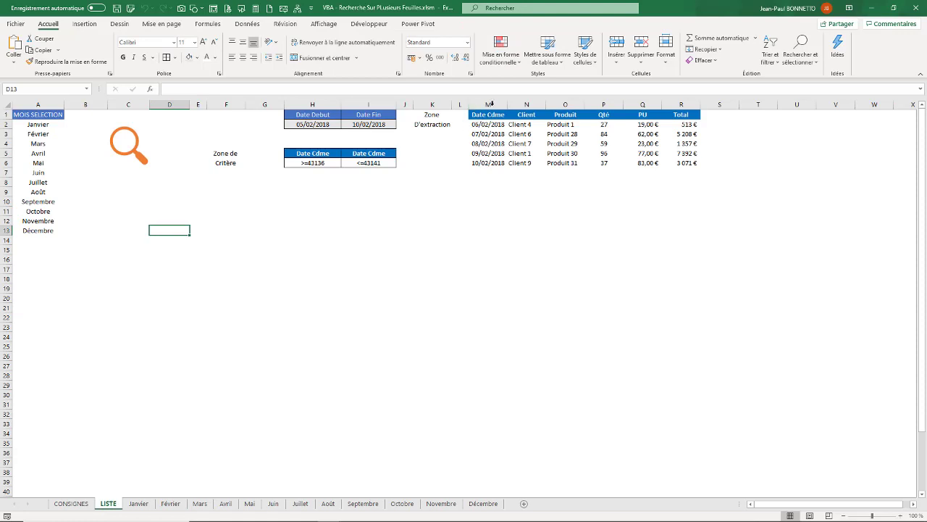
Step: Inspect the Extraire reference in the Name Manager, then close it and select N4
{"action": "left_click", "coordinate": [205, 27]}
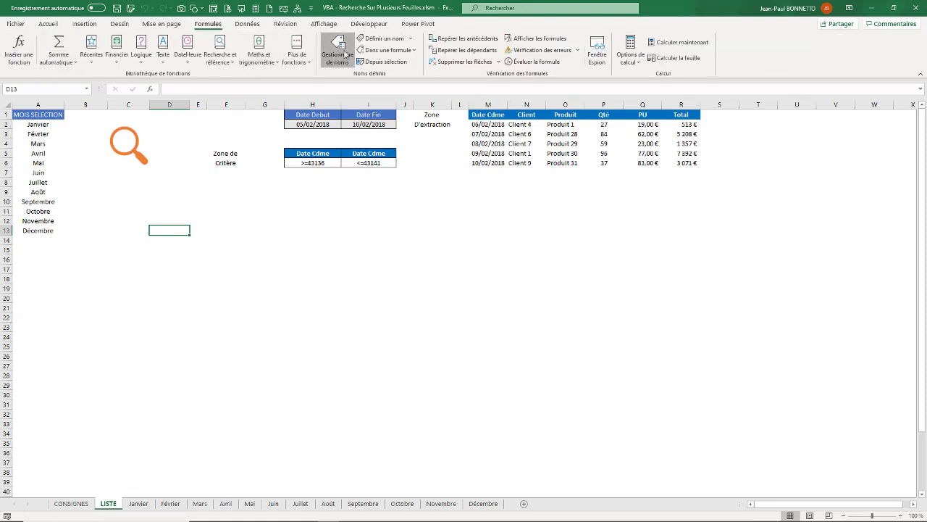
{"action": "left_click", "coordinate": [336, 51]}
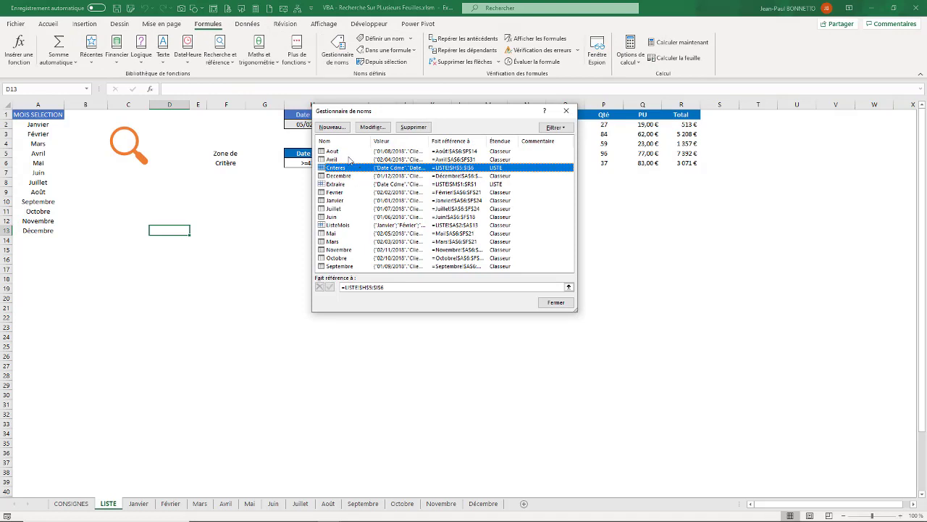
{"action": "left_click", "coordinate": [337, 185]}
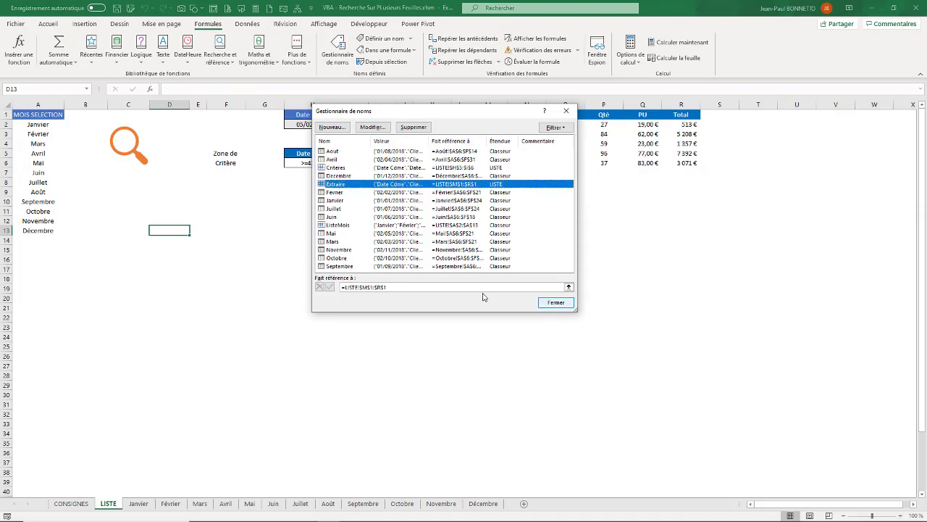
{"action": "left_click", "coordinate": [346, 287]}
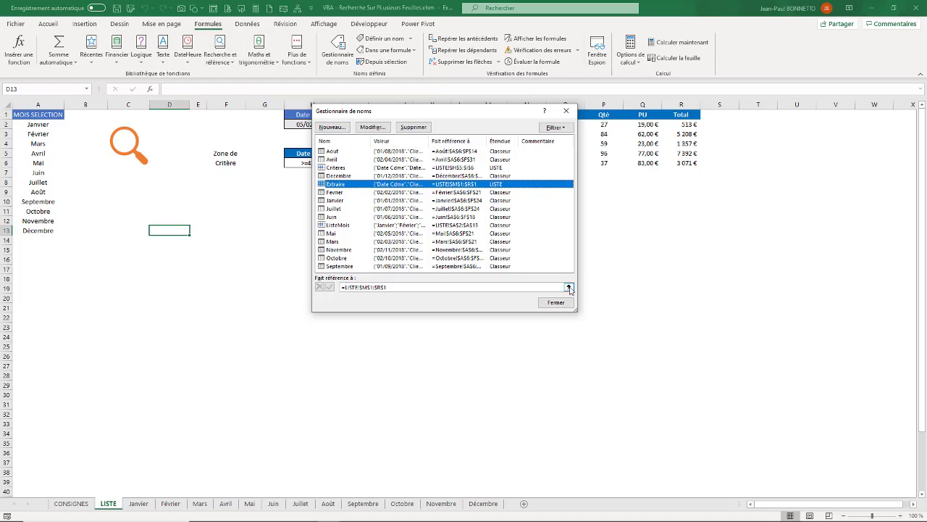
{"action": "left_click", "coordinate": [570, 287]}
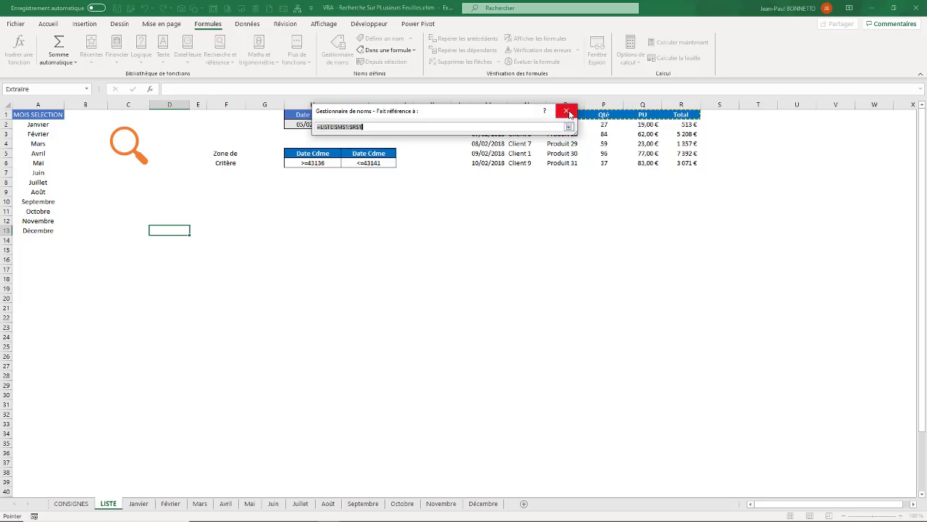
{"action": "left_click", "coordinate": [568, 112]}
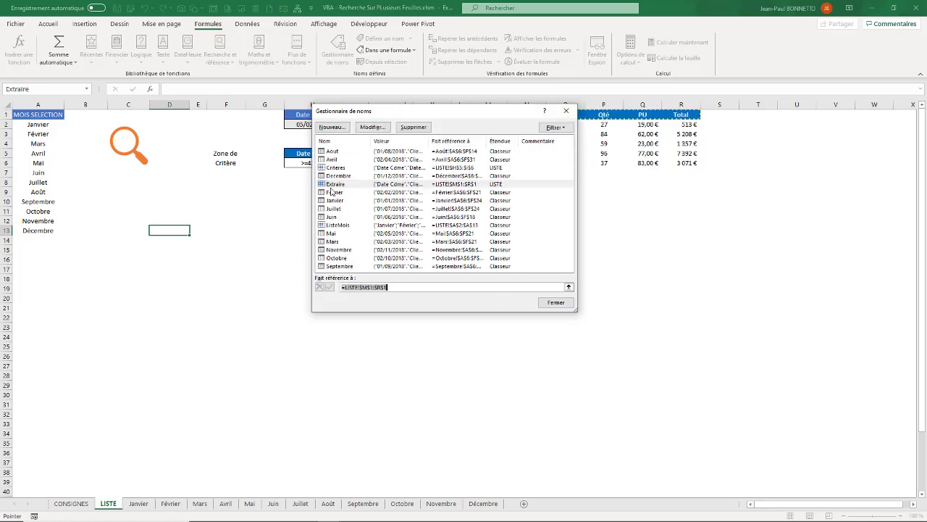
{"action": "left_click", "coordinate": [566, 110]}
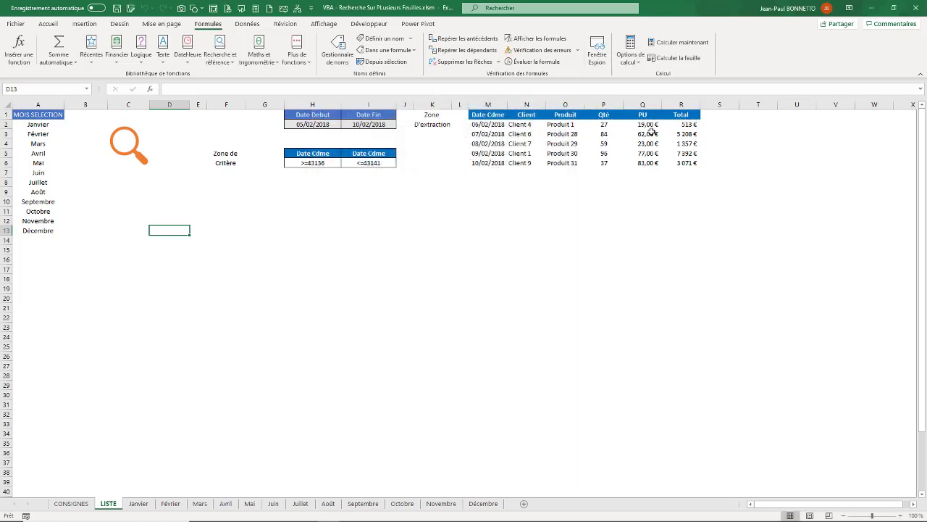
{"action": "left_click", "coordinate": [518, 142]}
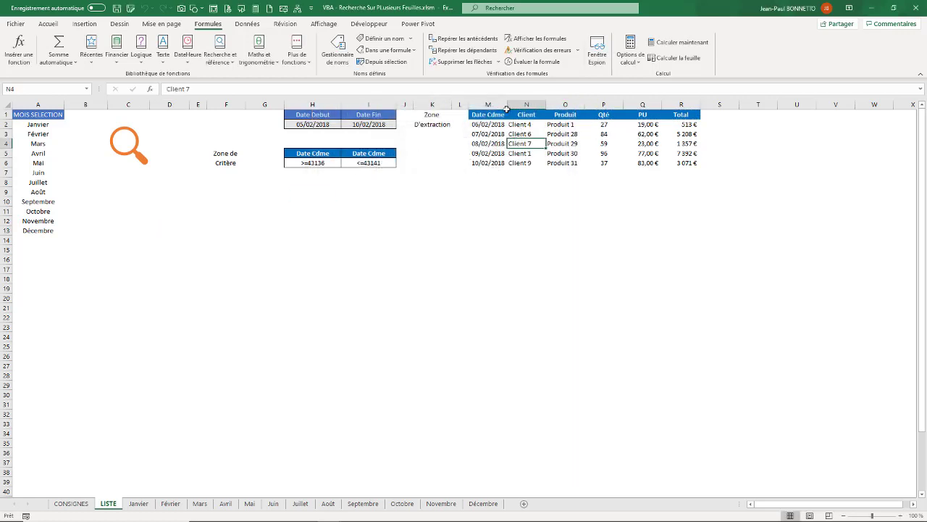
Step: Change the Extraire reference to =LISTE!$M$1:$R$12
{"action": "left_click", "coordinate": [337, 49]}
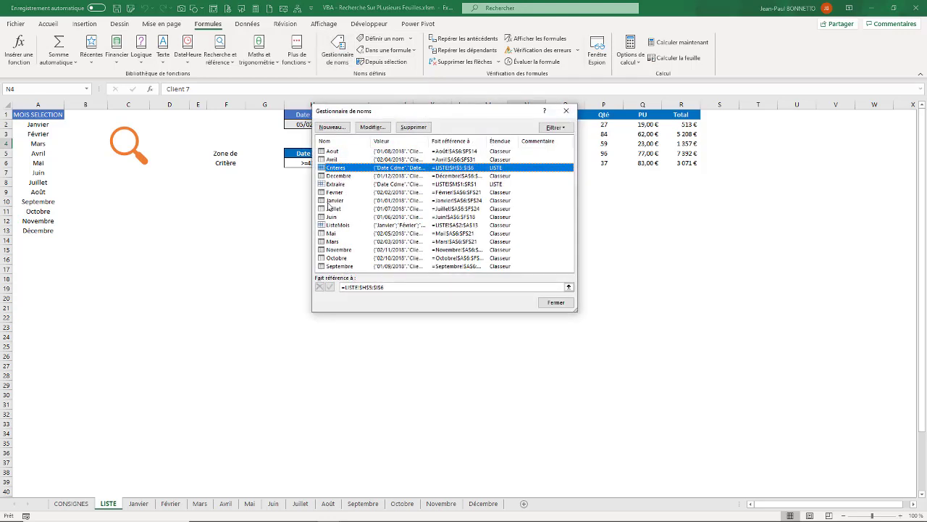
{"action": "left_click", "coordinate": [339, 185]}
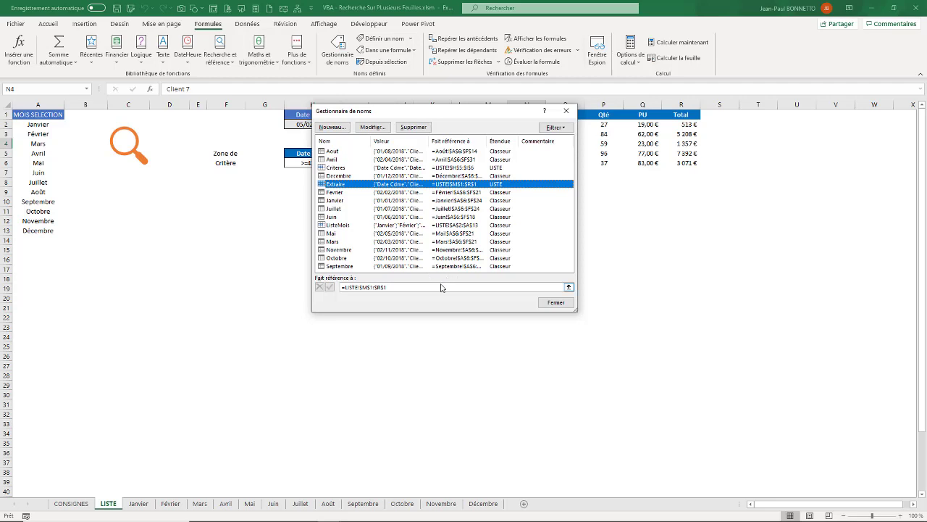
{"action": "left_click", "coordinate": [391, 287]}
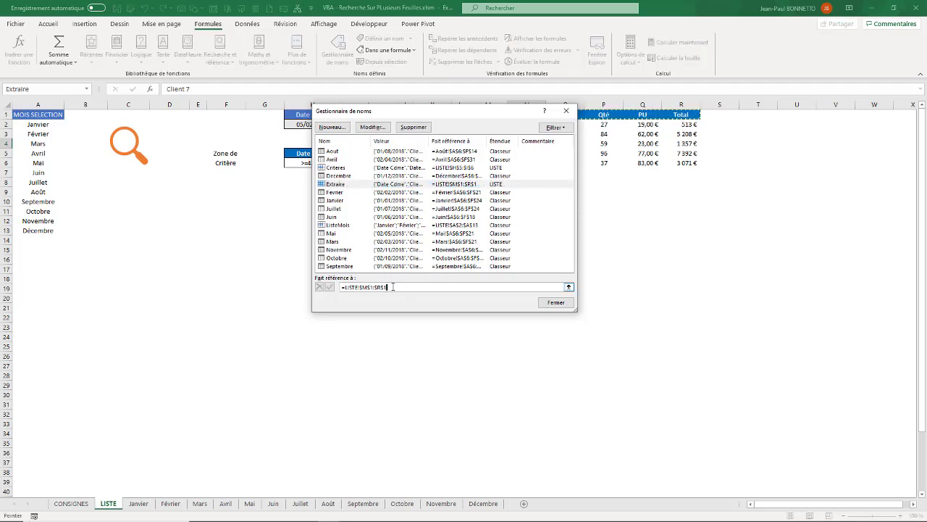
{"action": "left_click", "coordinate": [389, 287]}
{"action": "type", "text": "20"}
{"action": "left_click", "coordinate": [555, 302]}
Step: Confirm saving the new Extraire reference and select cell E10 on LISTE
{"action": "left_click", "coordinate": [440, 292]}
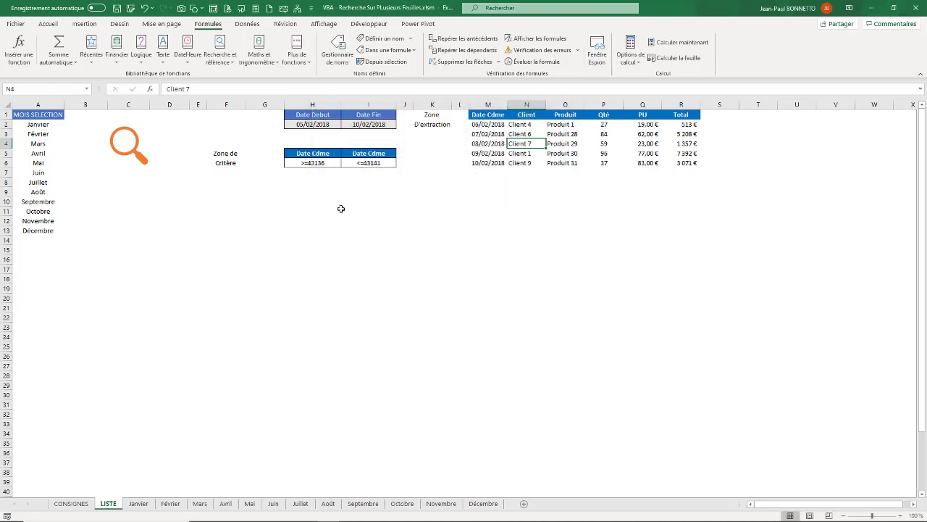
{"action": "left_click", "coordinate": [338, 211]}
{"action": "left_click", "coordinate": [242, 221]}
{"action": "left_click", "coordinate": [200, 202]}
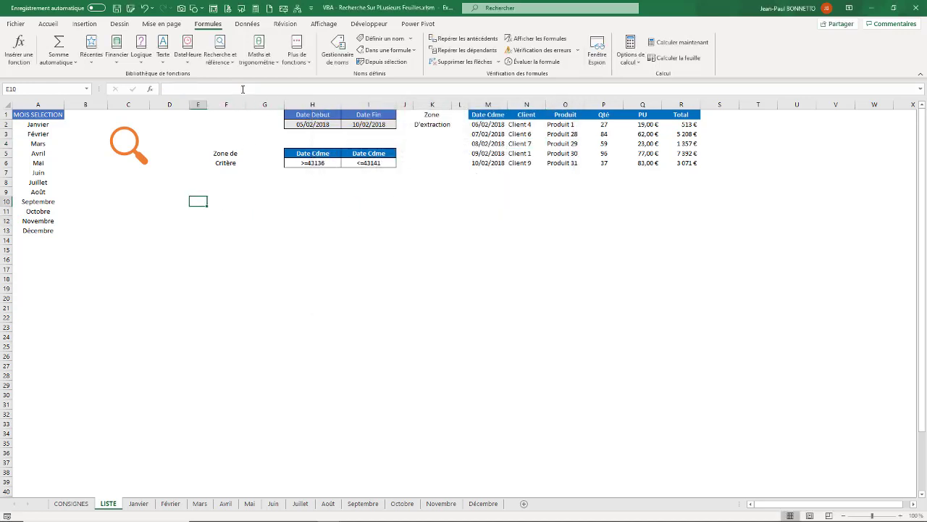
Step: Search the Juin sheet with the form from 10/6/18 to 20/6/18
{"action": "left_click", "coordinate": [116, 139]}
{"action": "left_click", "coordinate": [329, 181]}
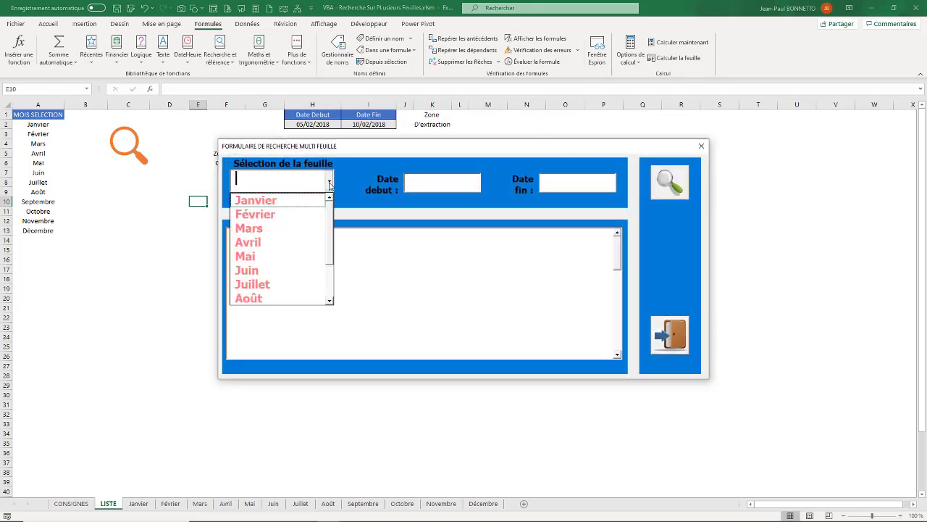
{"action": "left_click", "coordinate": [247, 270]}
{"action": "left_click", "coordinate": [432, 186]}
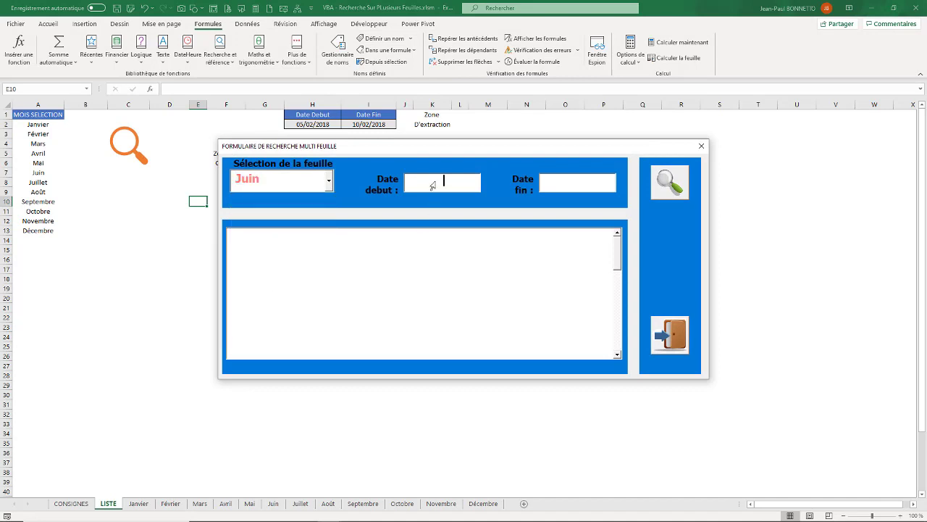
{"action": "type", "text": "10/6/"}
{"action": "type", "text": "18"}
{"action": "left_click", "coordinate": [559, 180]}
{"action": "type", "text": "20/6/"}
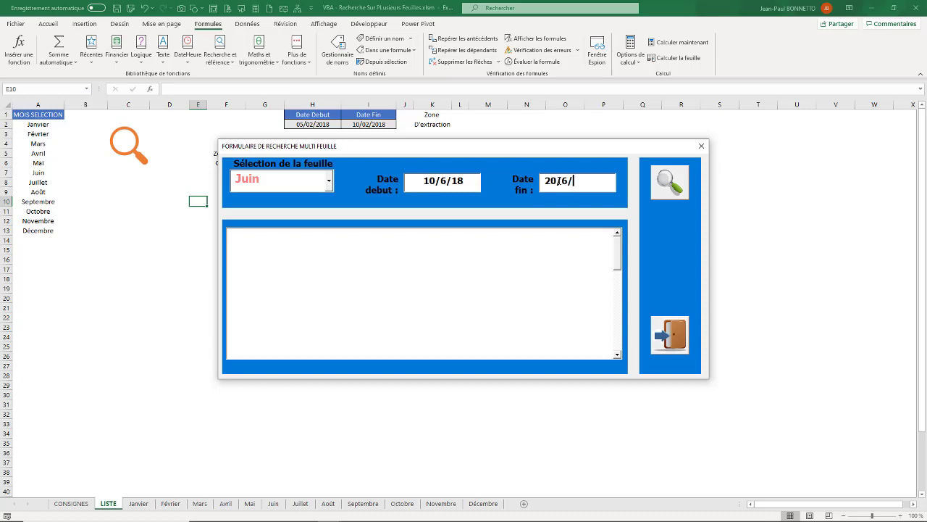
{"action": "type", "text": "18"}
{"action": "left_click", "coordinate": [670, 182]}
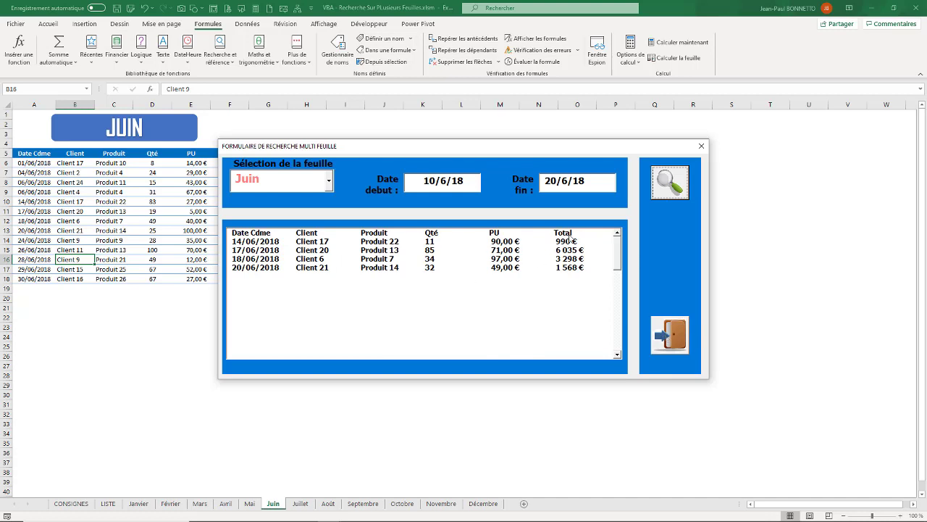
Step: Search the Novembre sheet from 5/11/18 to 15/11/18, then close the form
{"action": "left_click", "coordinate": [329, 182]}
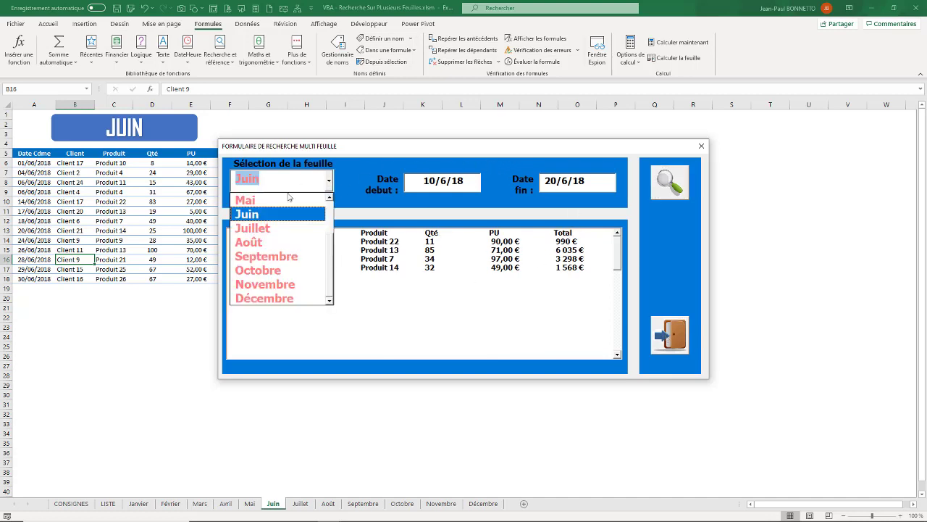
{"action": "left_click", "coordinate": [262, 285]}
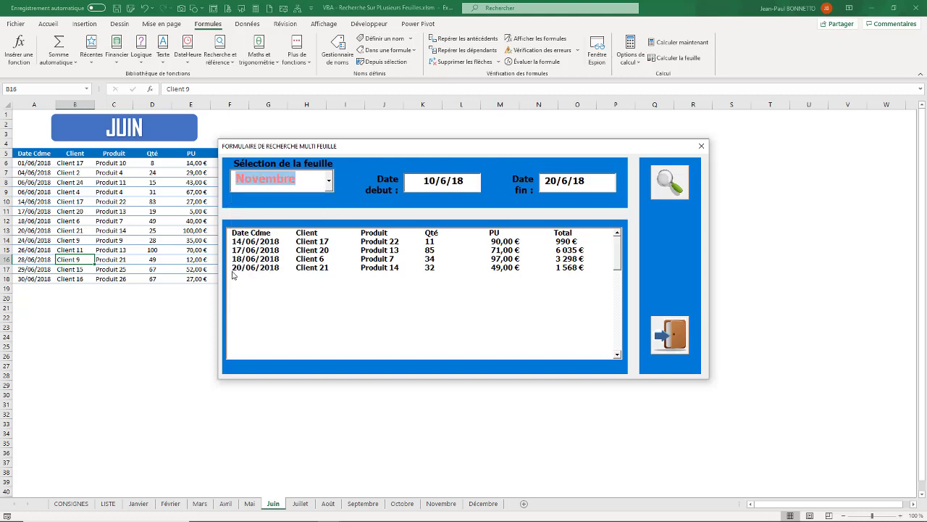
{"action": "left_click", "coordinate": [464, 181]}
{"action": "left_click_drag", "start_coordinate": [464, 180], "coordinate": [402, 181]}
{"action": "type", "text": "5"}
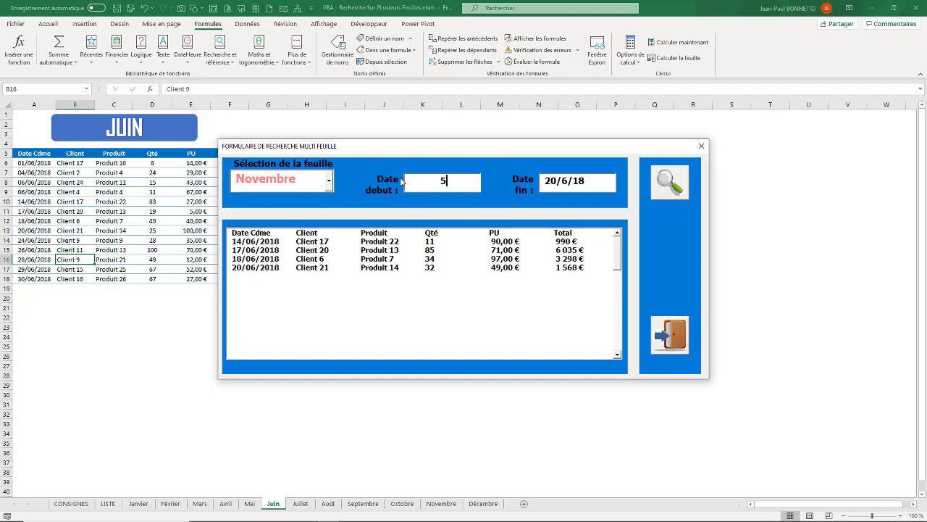
{"action": "type", "text": "/11/18"}
{"action": "left_click_drag", "start_coordinate": [594, 180], "coordinate": [544, 181]}
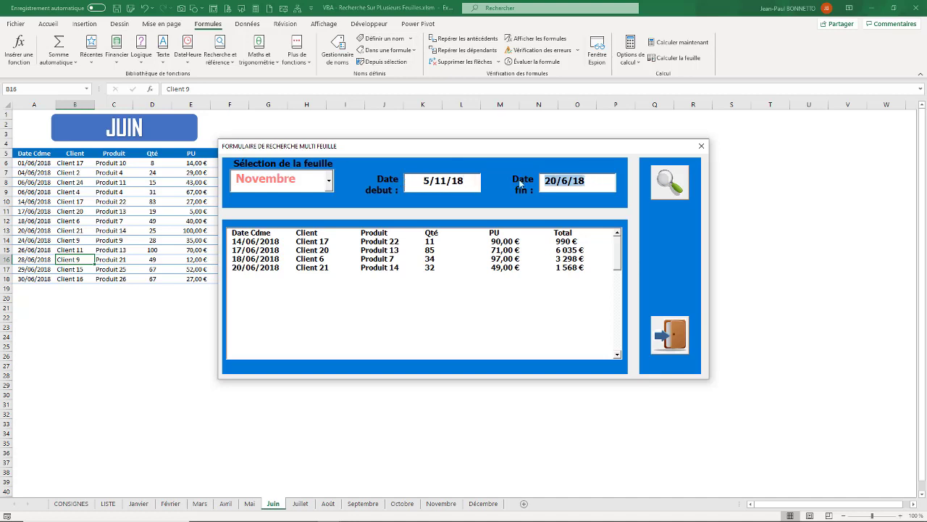
{"action": "type", "text": "15/11/18"}
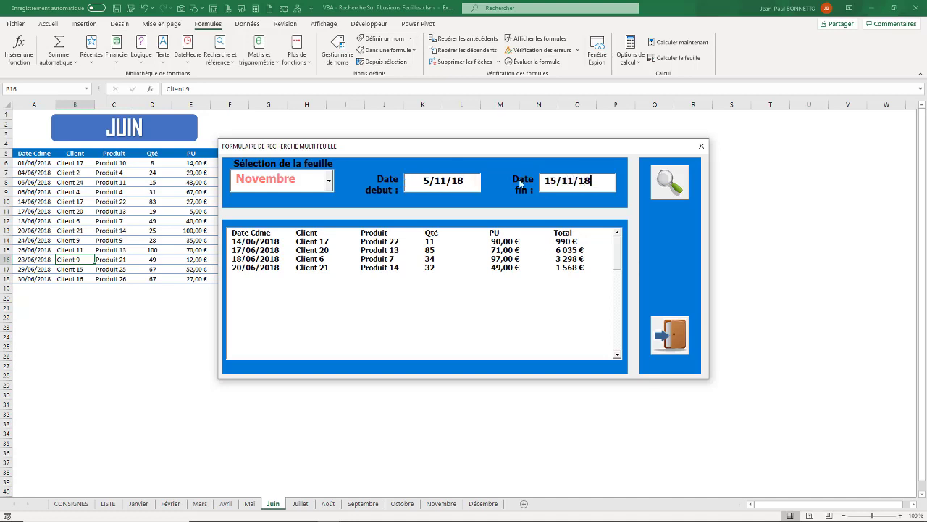
{"action": "left_click", "coordinate": [674, 183]}
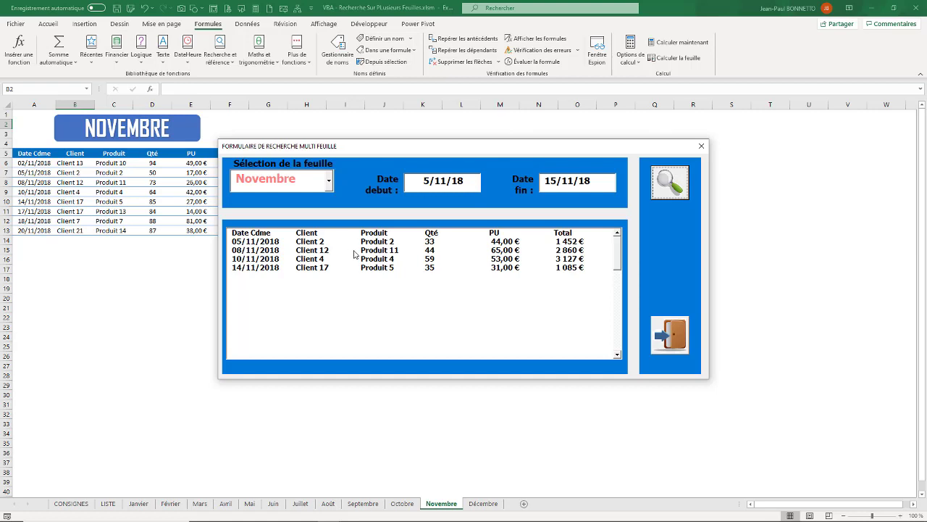
{"action": "left_click", "coordinate": [671, 337]}
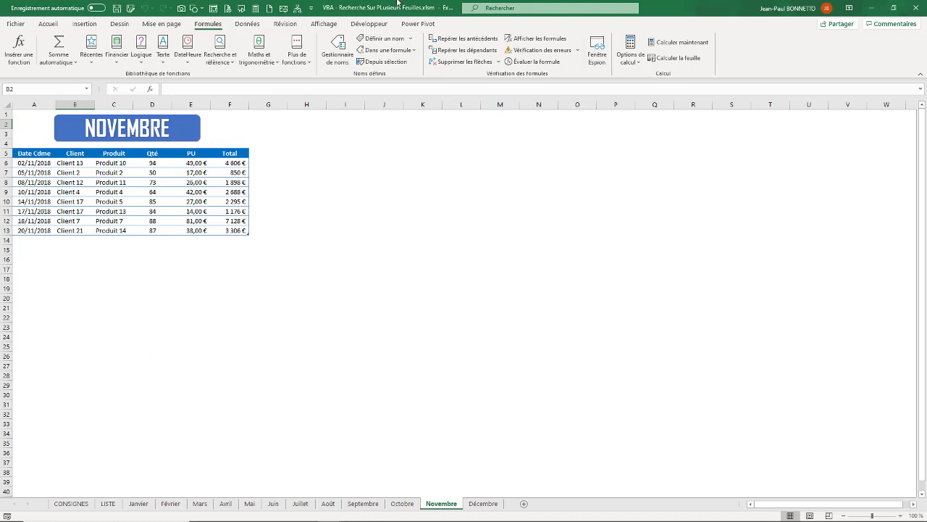
Step: Add a sheet-activate line after Call FiltreAvance in the btnRecherche_Click code
{"action": "left_click", "coordinate": [372, 27]}
{"action": "left_click", "coordinate": [10, 51]}
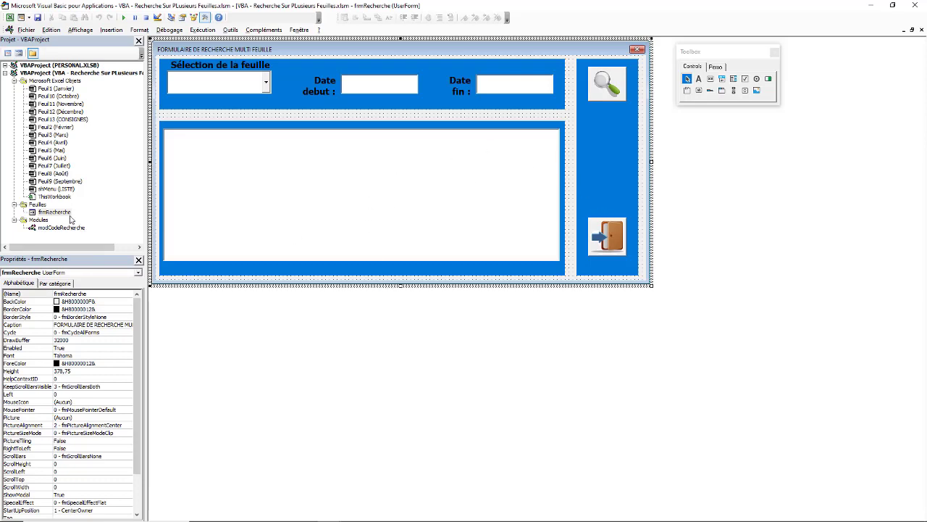
{"action": "double_click", "coordinate": [602, 90]}
{"action": "left_click", "coordinate": [262, 345]}
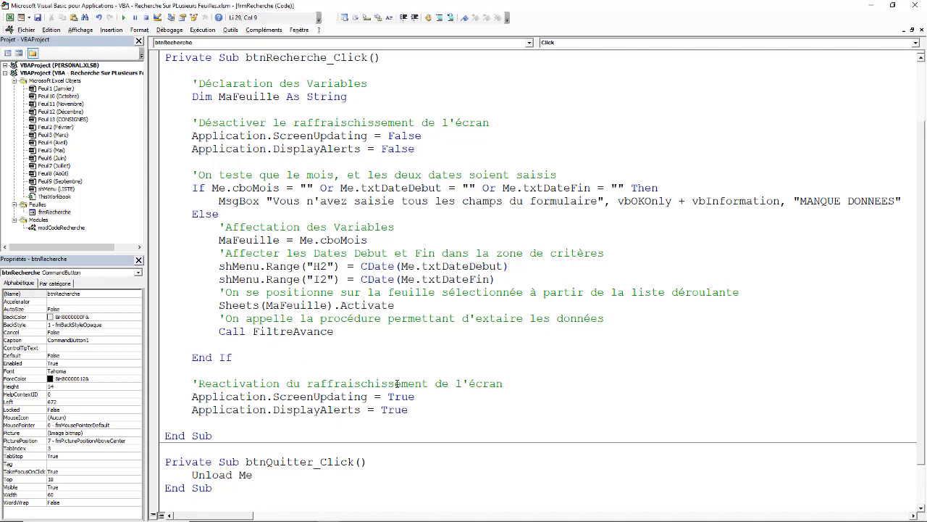
{"action": "type", "text": "shem"}
{"action": "type", "text": "u"}
{"action": "type", "text": ".activate"}
{"action": "left_click", "coordinate": [233, 292]}
Step: Fix the misspelled sheet code name so the line reads shMenu.Activate
{"action": "type", "text": "m"}
{"action": "left_click", "coordinate": [260, 305]}
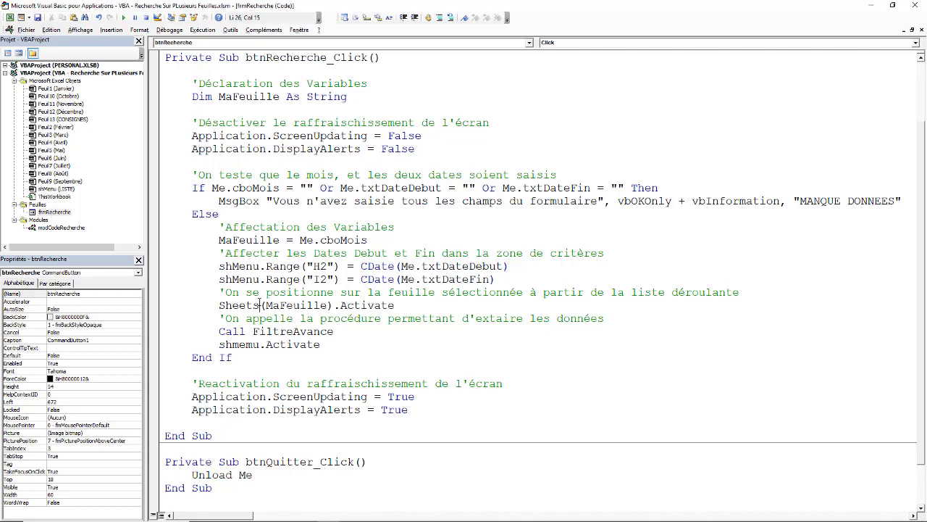
{"action": "left_click_drag", "start_coordinate": [239, 345], "coordinate": [232, 345]}
{"action": "left_click", "coordinate": [253, 344]}
{"action": "key", "text": "BackSpace"}
{"action": "type", "text": "n"}
{"action": "key", "text": "Up"}
{"action": "key", "text": "Up"}
{"action": "key", "text": "Up"}
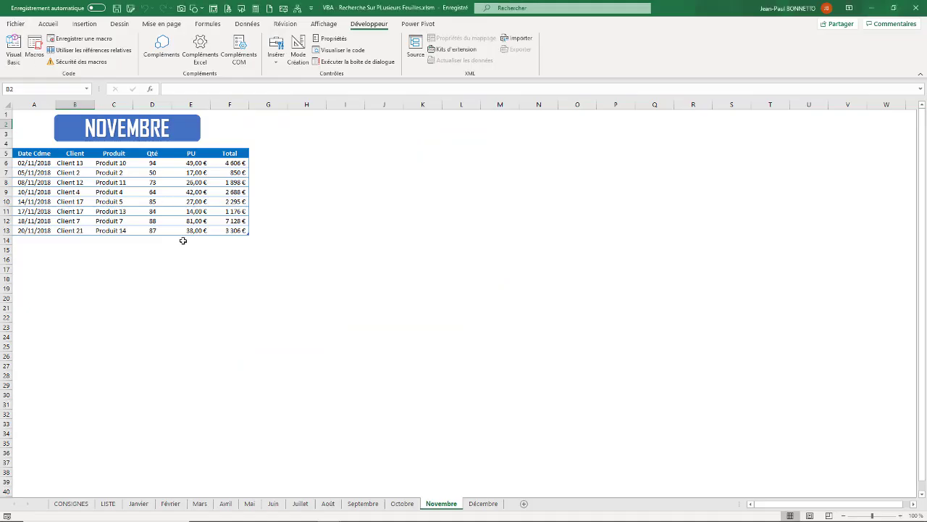
Step: Return to Excel and switch to the LISTE sheet
{"action": "left_click", "coordinate": [11, 18]}
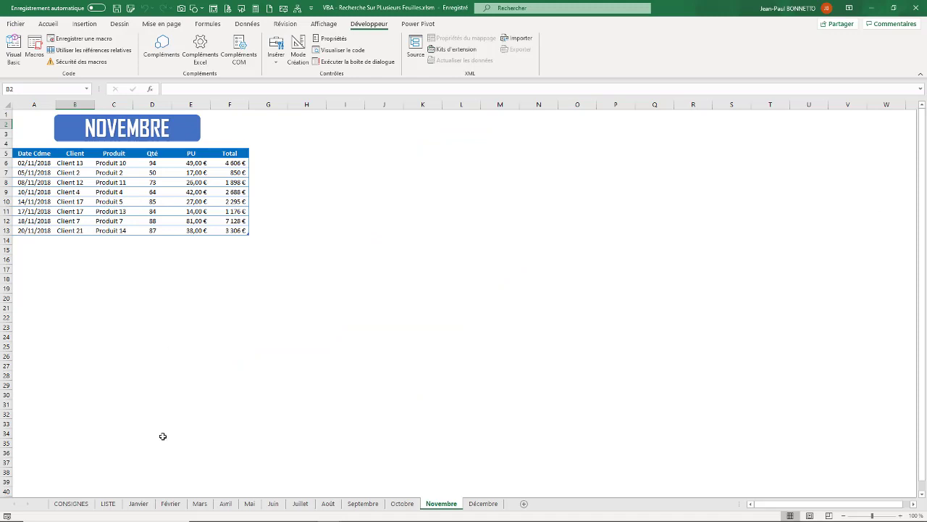
{"action": "left_click", "coordinate": [71, 503]}
{"action": "left_click", "coordinate": [108, 503]}
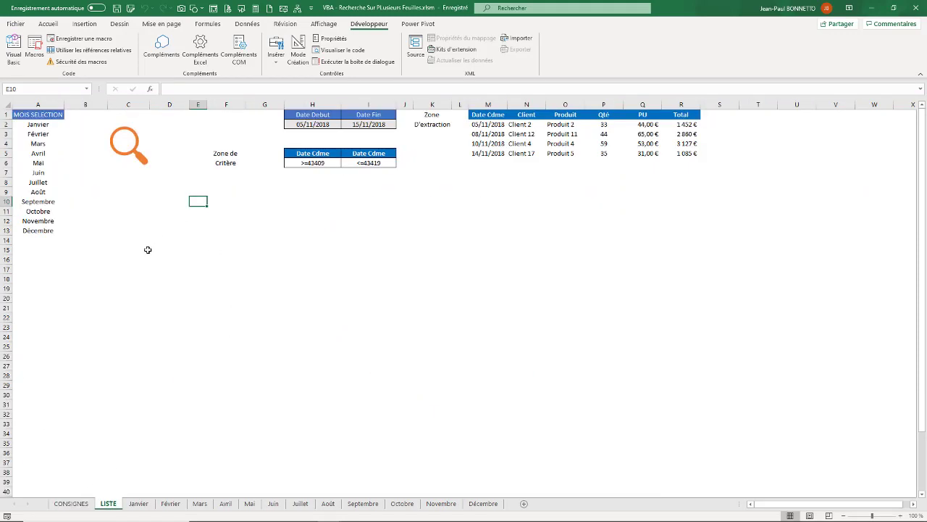
{"action": "left_click", "coordinate": [174, 299]}
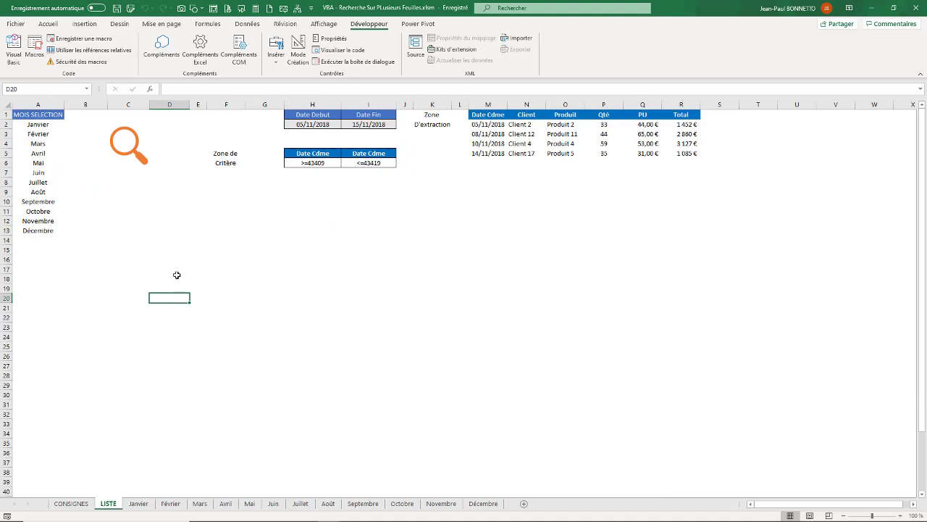
{"action": "left_click", "coordinate": [169, 241]}
Step: Search the Avril sheet with the form, using an end date of 10/4/18
{"action": "left_click", "coordinate": [128, 143]}
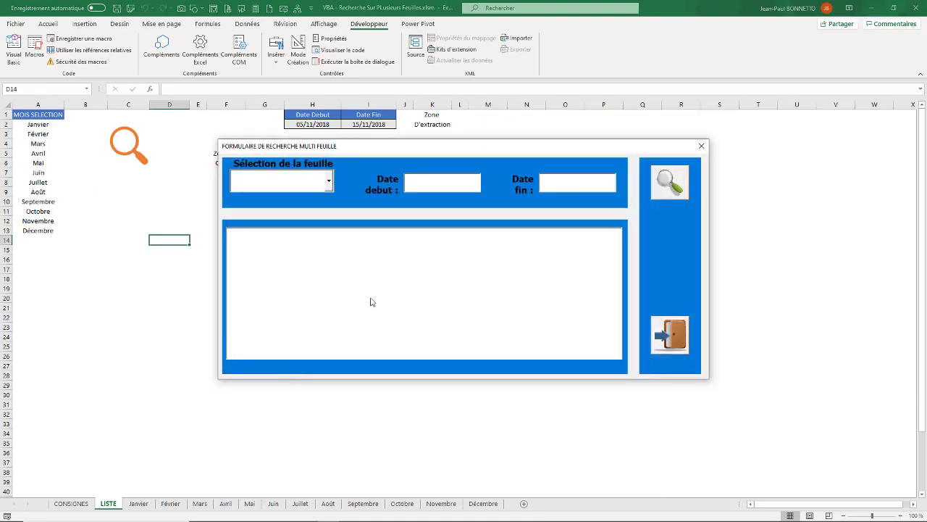
{"action": "left_click", "coordinate": [330, 180]}
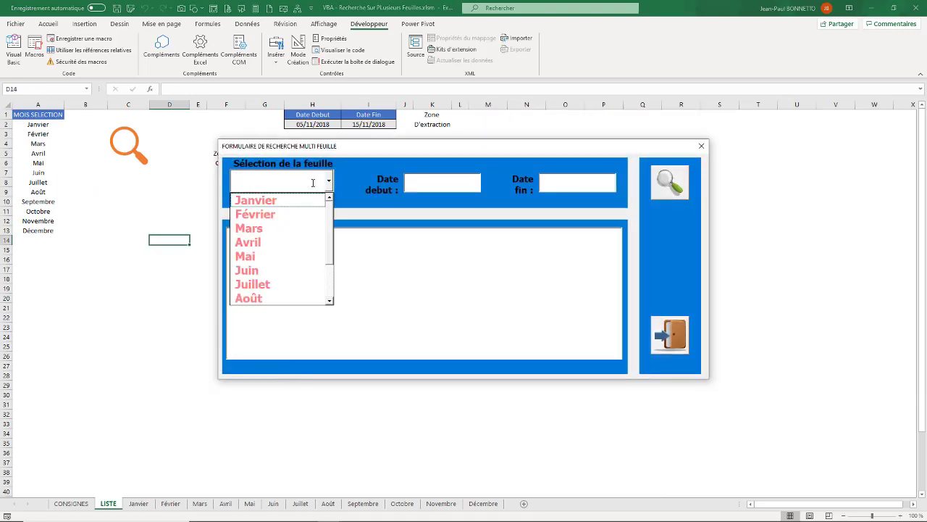
{"action": "left_click", "coordinate": [250, 242]}
{"action": "left_click", "coordinate": [431, 186]}
{"action": "type", "text": "2"}
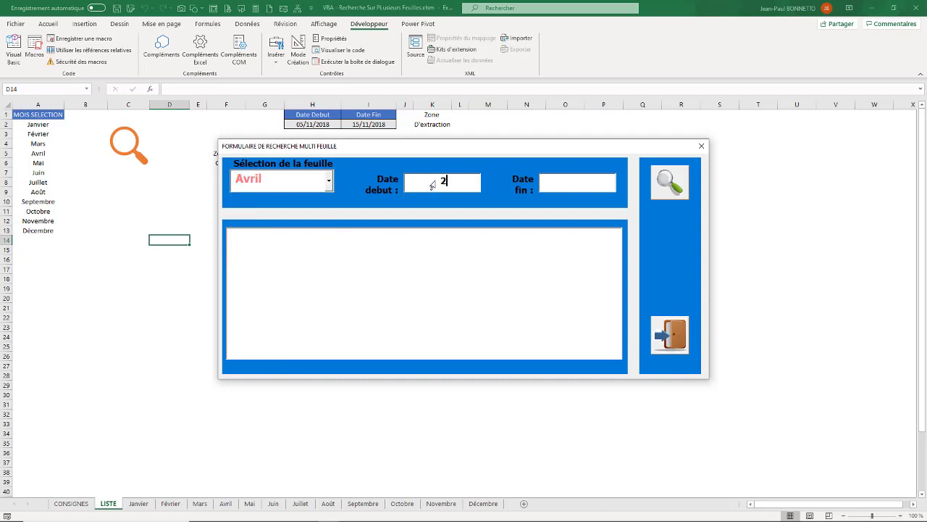
{"action": "type", "text": "/4/18"}
{"action": "left_click", "coordinate": [555, 179]}
{"action": "type", "text": "10/"}
{"action": "type", "text": "4/18"}
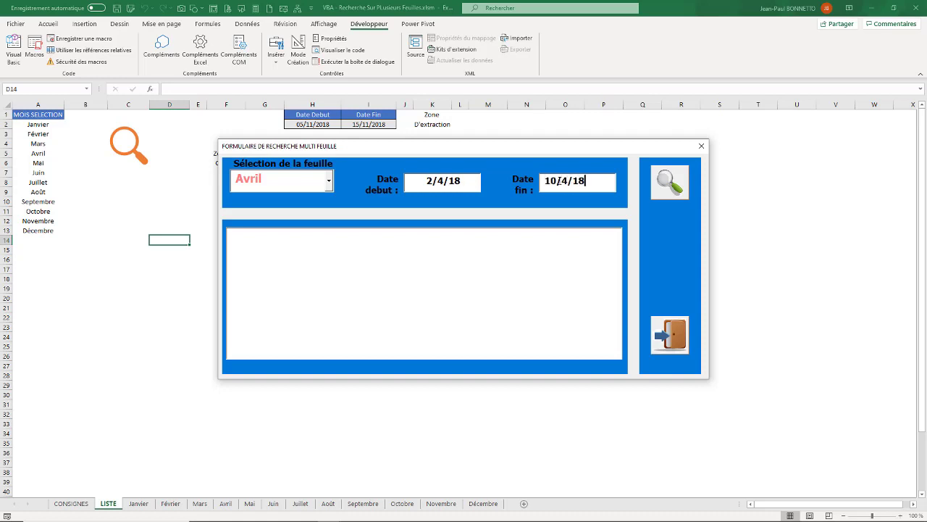
{"action": "left_click", "coordinate": [673, 185]}
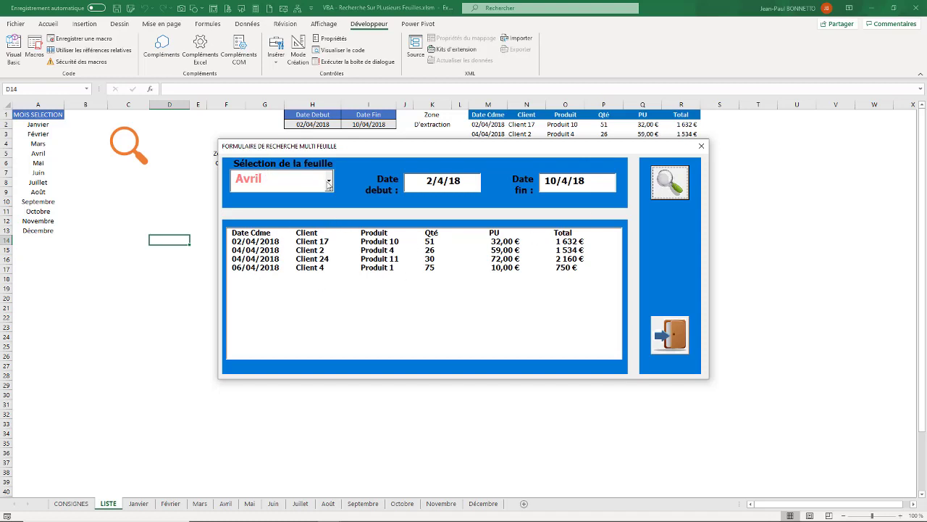
Step: Search the Novembre sheet from 8/11/18 to 15/11/18
{"action": "left_click", "coordinate": [329, 181]}
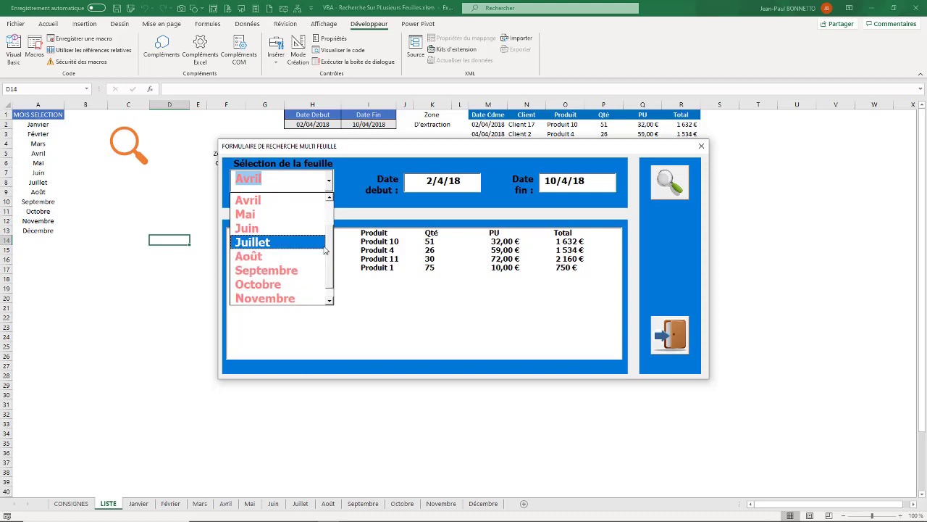
{"action": "left_click", "coordinate": [262, 298]}
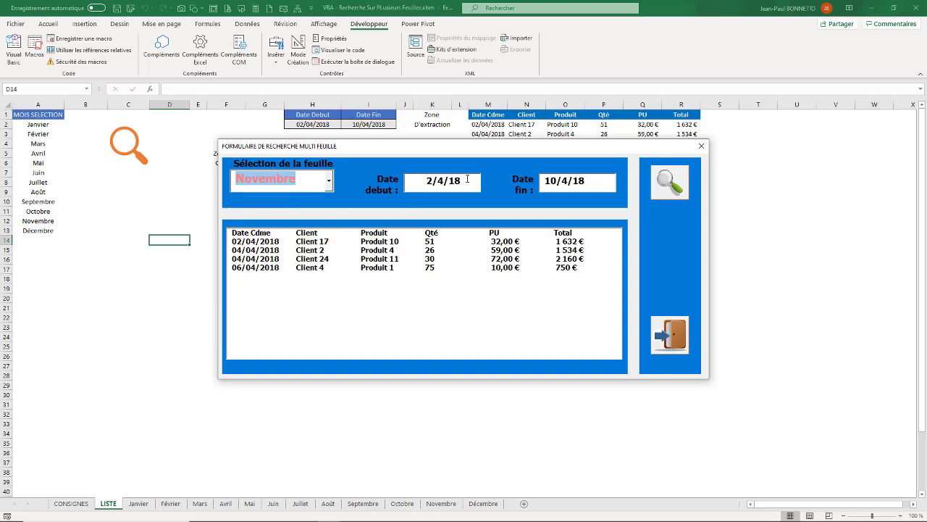
{"action": "key", "text": "Tab"}
{"action": "type", "text": "8/"}
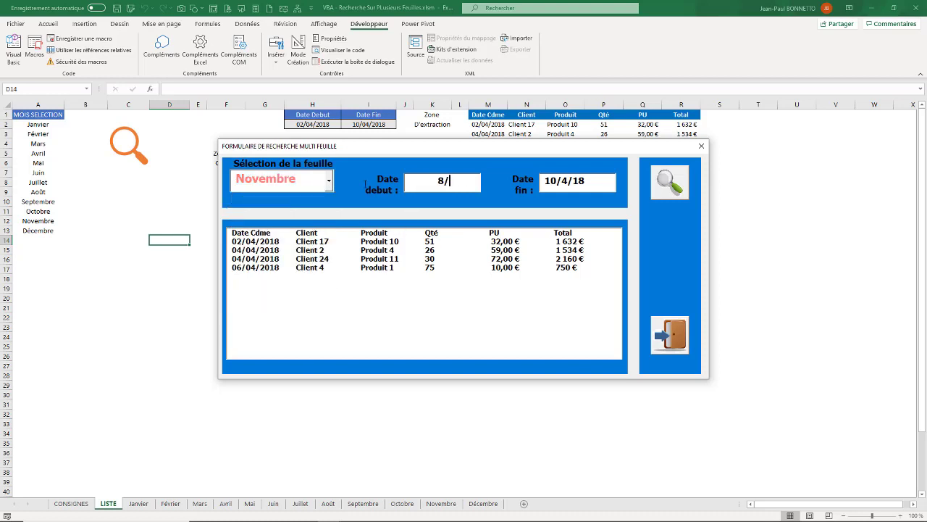
{"action": "type", "text": "11/18"}
{"action": "key", "text": "Tab"}
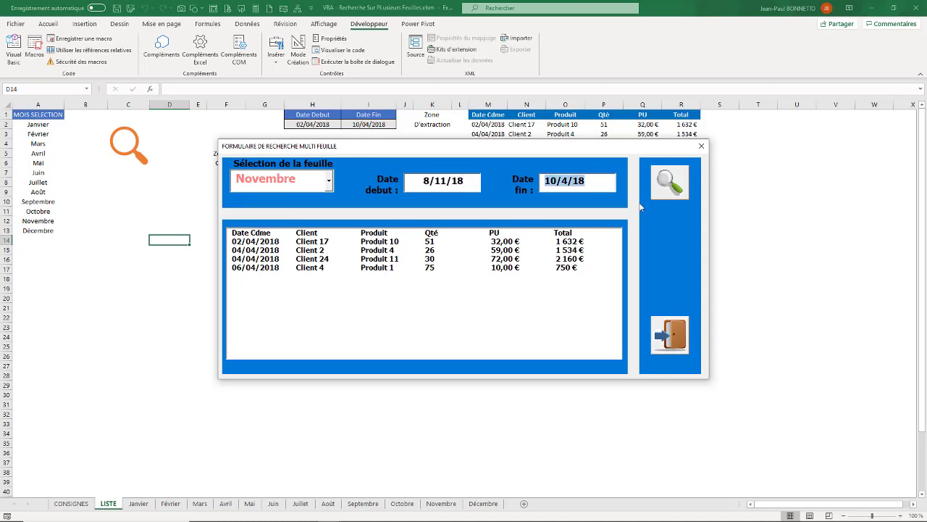
{"action": "type", "text": "10/"}
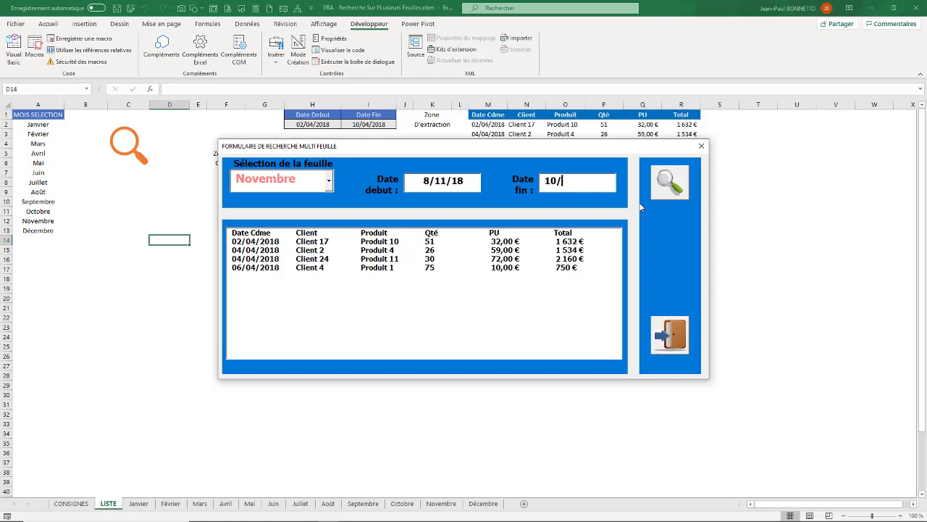
{"action": "key", "text": "BackSpace"}
{"action": "key", "text": "BackSpace"}
{"action": "key", "text": "BackSpace"}
{"action": "type", "text": "15/11/18"}
{"action": "left_click", "coordinate": [674, 189]}
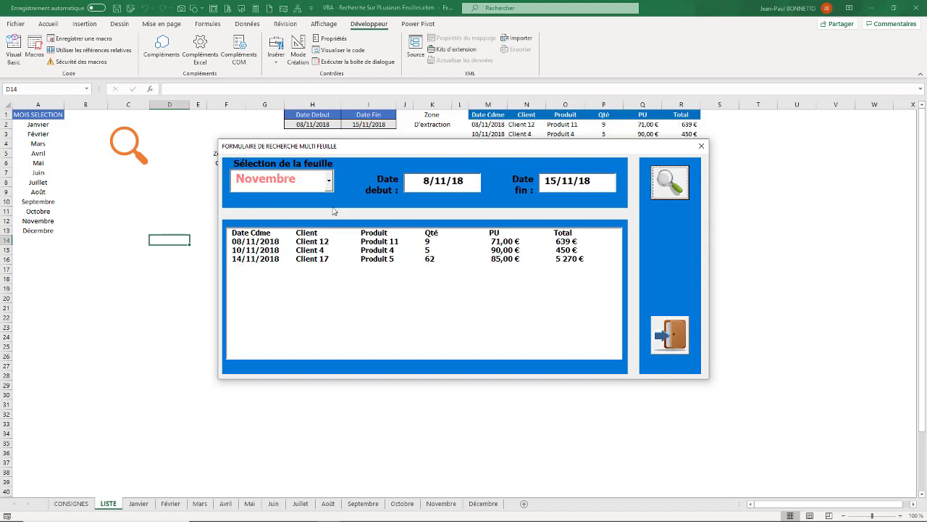
Step: Close the search form, leaving the November results on LISTE
{"action": "left_click_drag", "start_coordinate": [397, 149], "coordinate": [340, 143]}
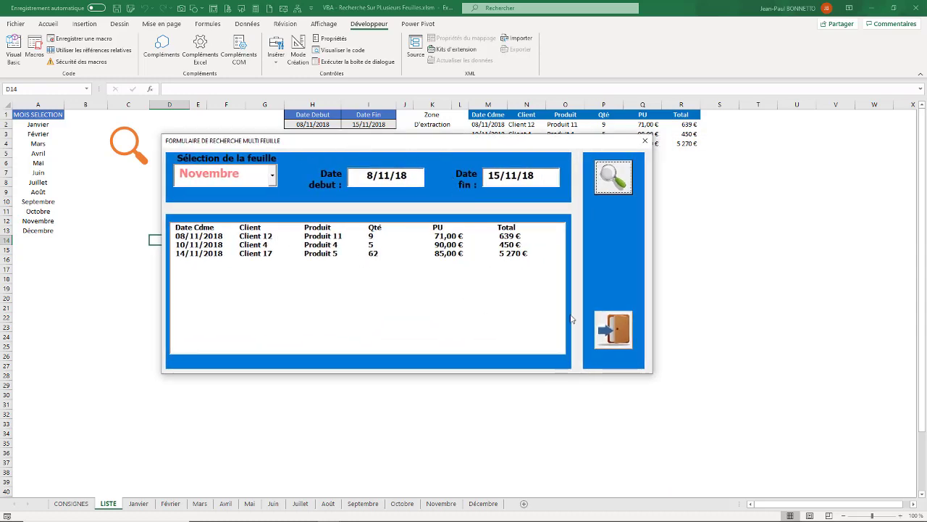
{"action": "left_click", "coordinate": [629, 343]}
{"action": "left_click", "coordinate": [265, 261]}
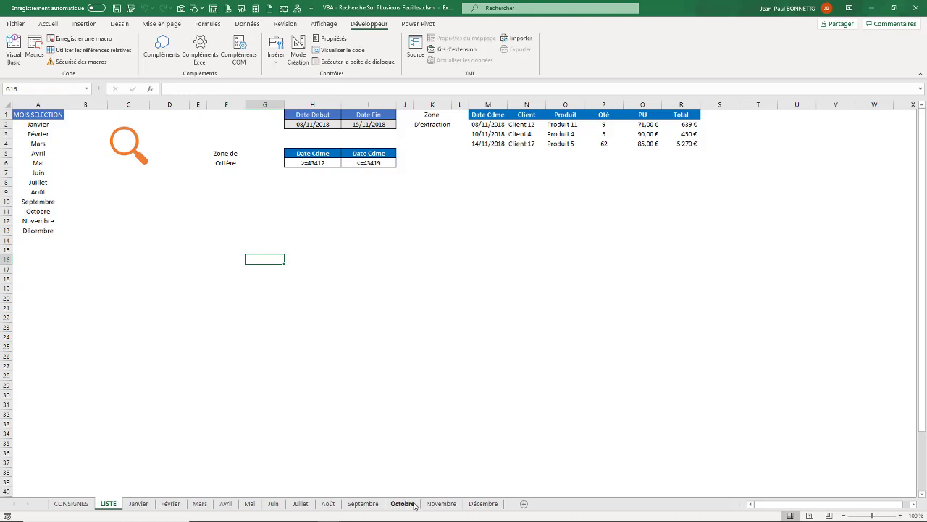
{"action": "left_click", "coordinate": [414, 504]}
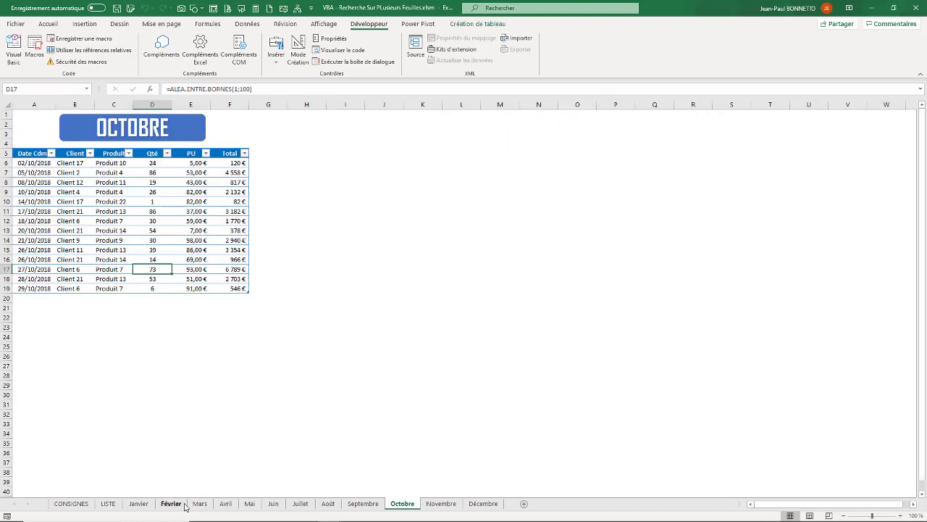
{"action": "left_click", "coordinate": [108, 503]}
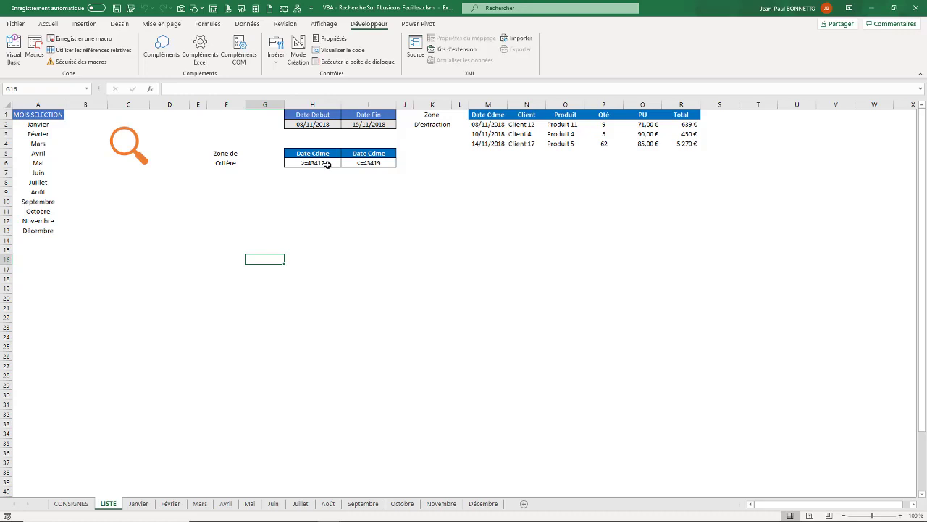
{"action": "left_click", "coordinate": [236, 222]}
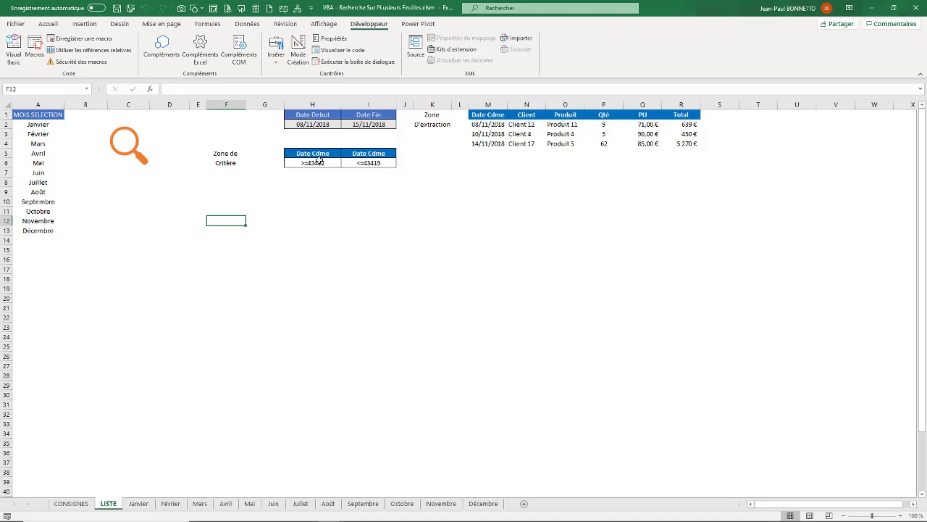
{"action": "left_click_drag", "start_coordinate": [319, 158], "coordinate": [379, 163]}
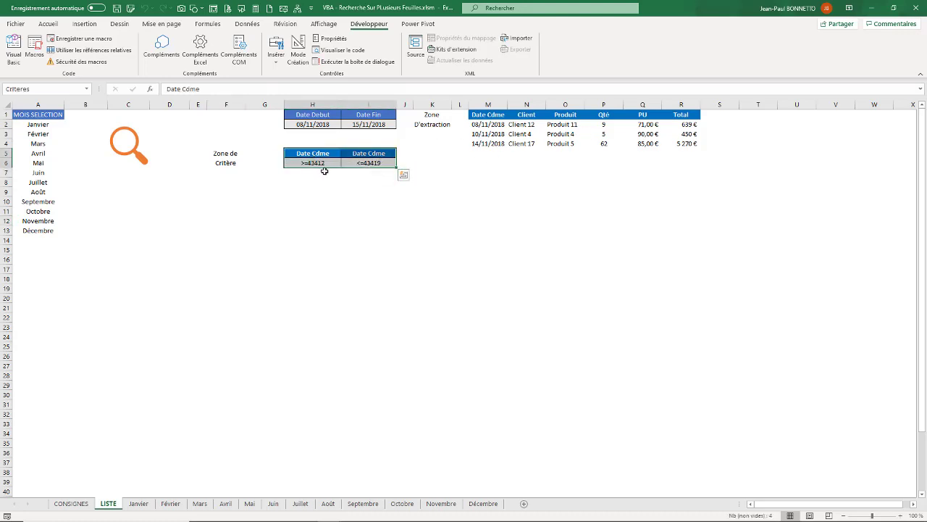
{"action": "left_click", "coordinate": [291, 201]}
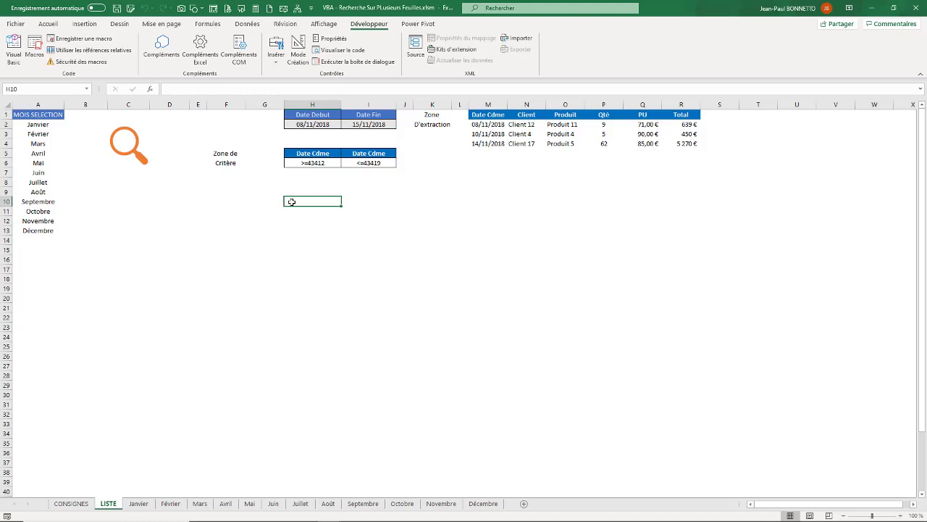
{"action": "left_click", "coordinate": [334, 240]}
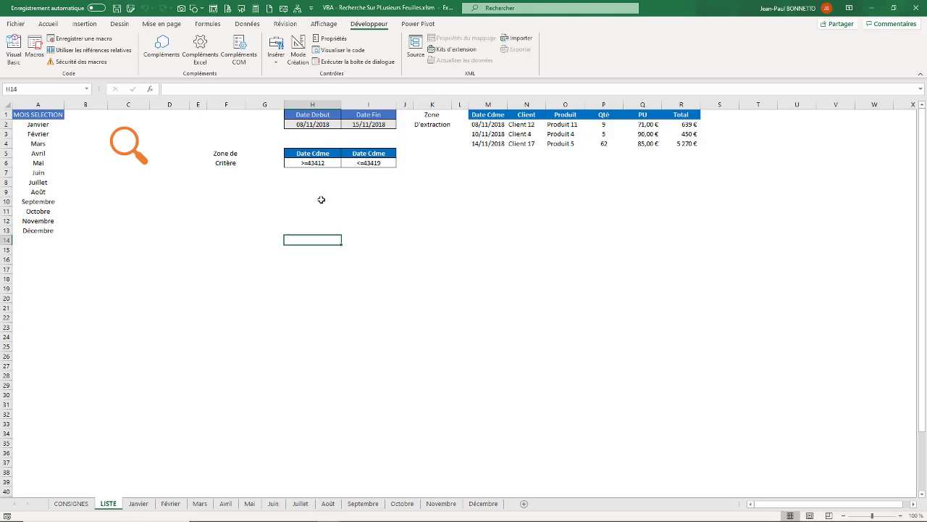